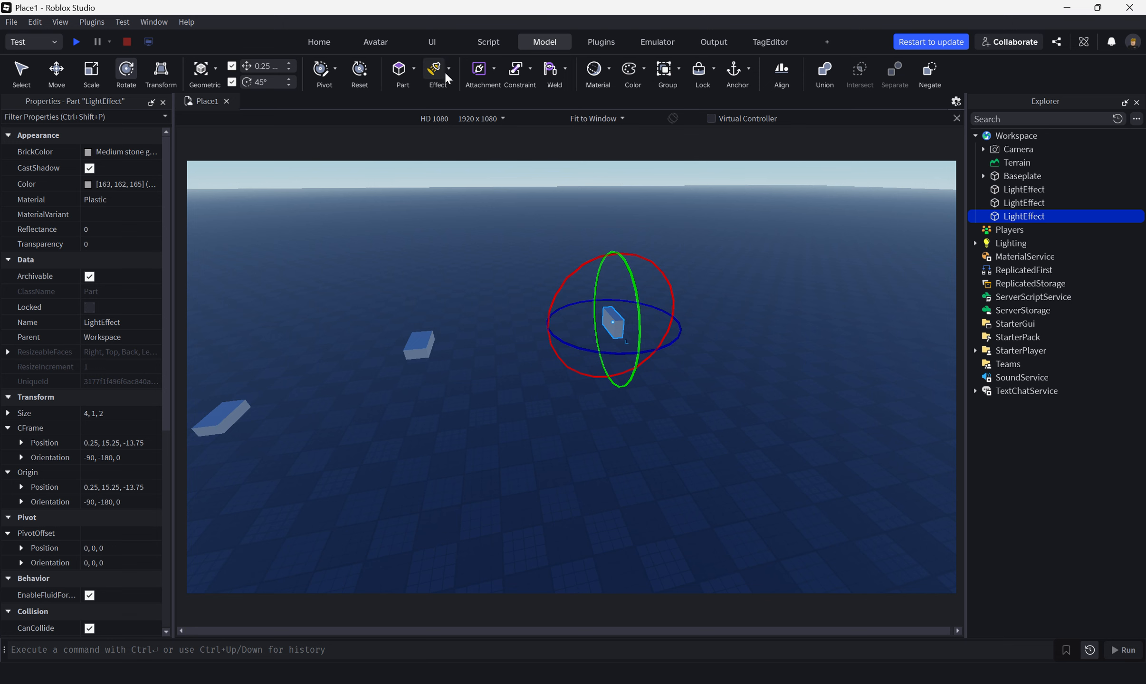
- Add a PointLight to the selected upright LightEffect part and view its range sphere up close
{"action": "left_click", "coordinate": [449, 72]}
{"action": "left_click", "coordinate": [460, 275]}
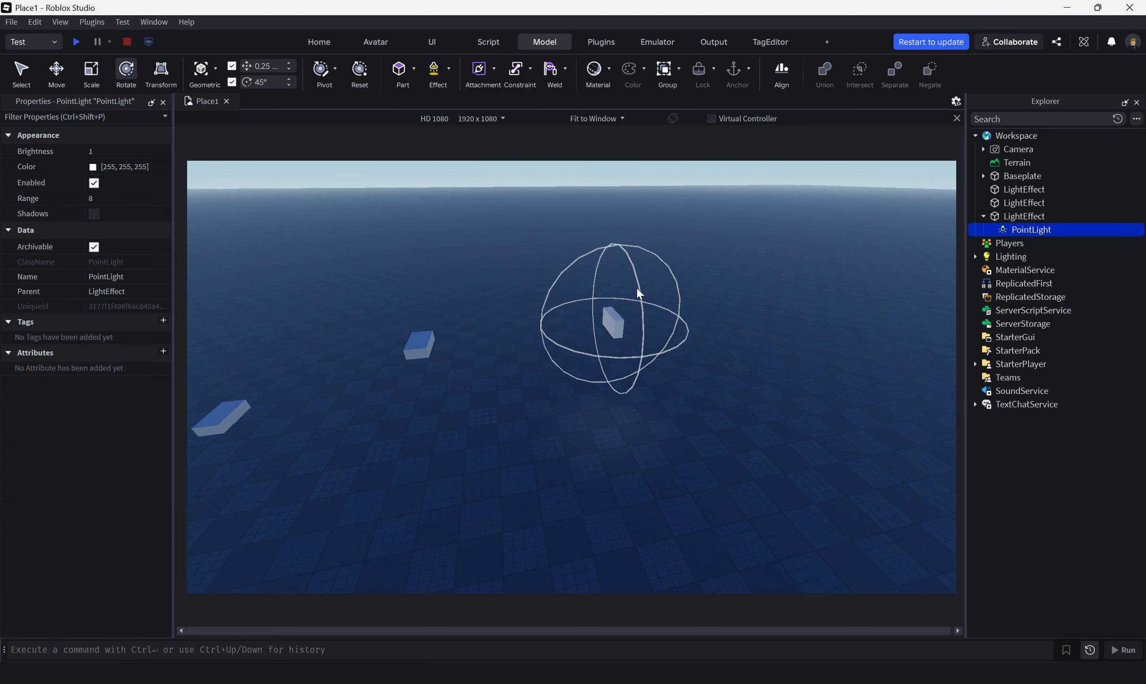
{"action": "key", "text": "f"}
{"action": "left_click", "coordinate": [596, 322]}
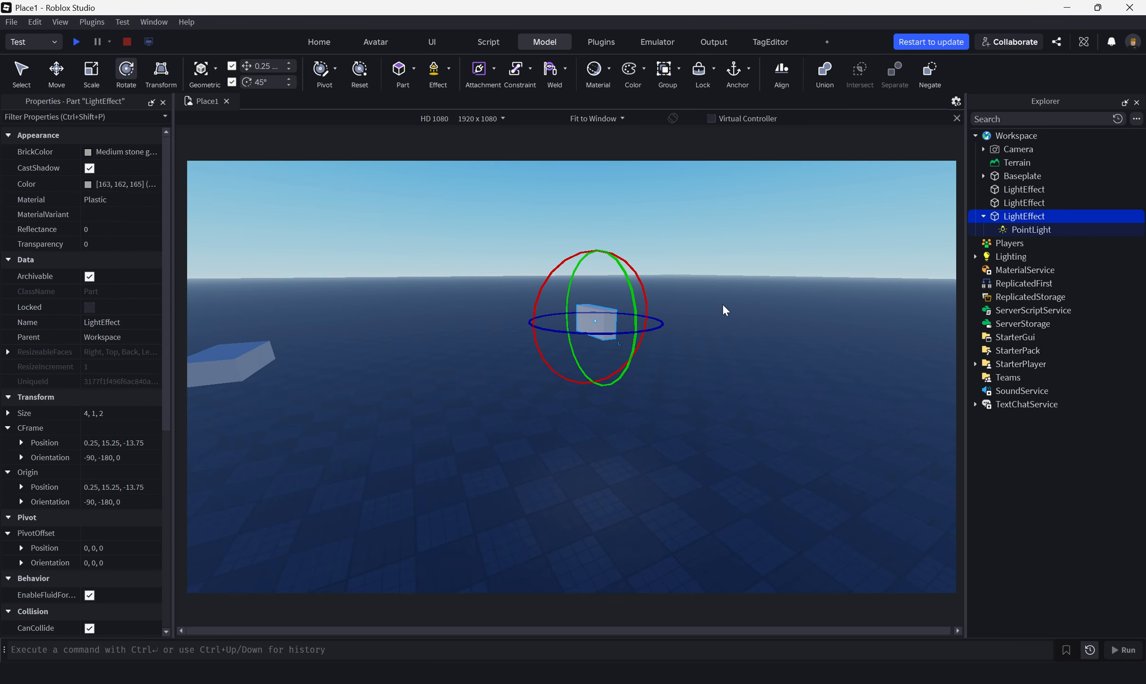
{"action": "left_click", "coordinate": [1026, 229]}
{"action": "right_click_drag", "start_coordinate": [788, 280], "coordinate": [789, 285]}
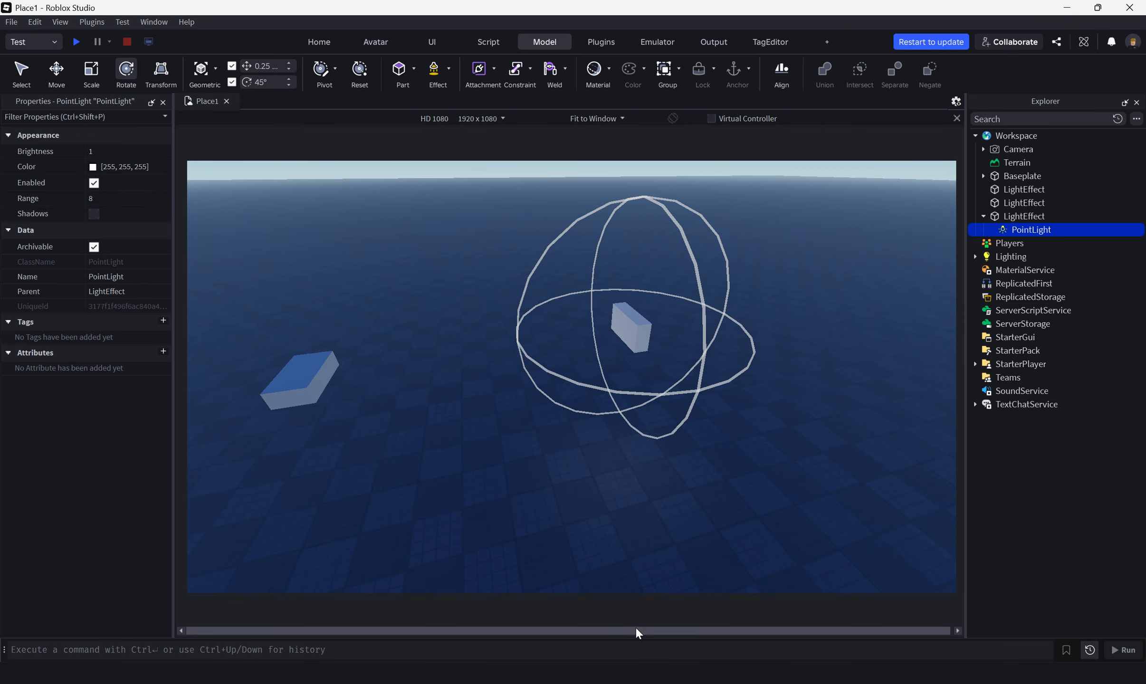
{"action": "right_click_drag", "start_coordinate": [694, 406], "coordinate": [715, 400]}
- Set the PointLight's brightness to about 37.7 and its range to 18
{"action": "left_click", "coordinate": [102, 152]}
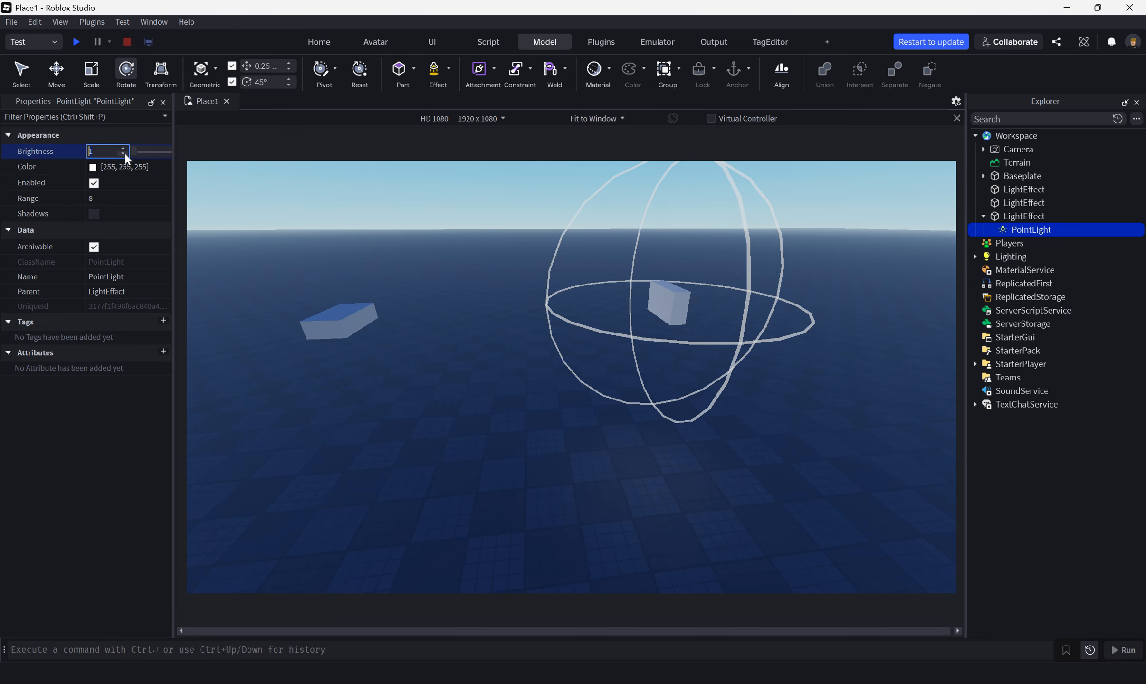
{"action": "left_click", "coordinate": [134, 152]}
{"action": "left_click_drag", "start_coordinate": [134, 153], "coordinate": [138, 203]}
{"action": "left_click", "coordinate": [118, 198]}
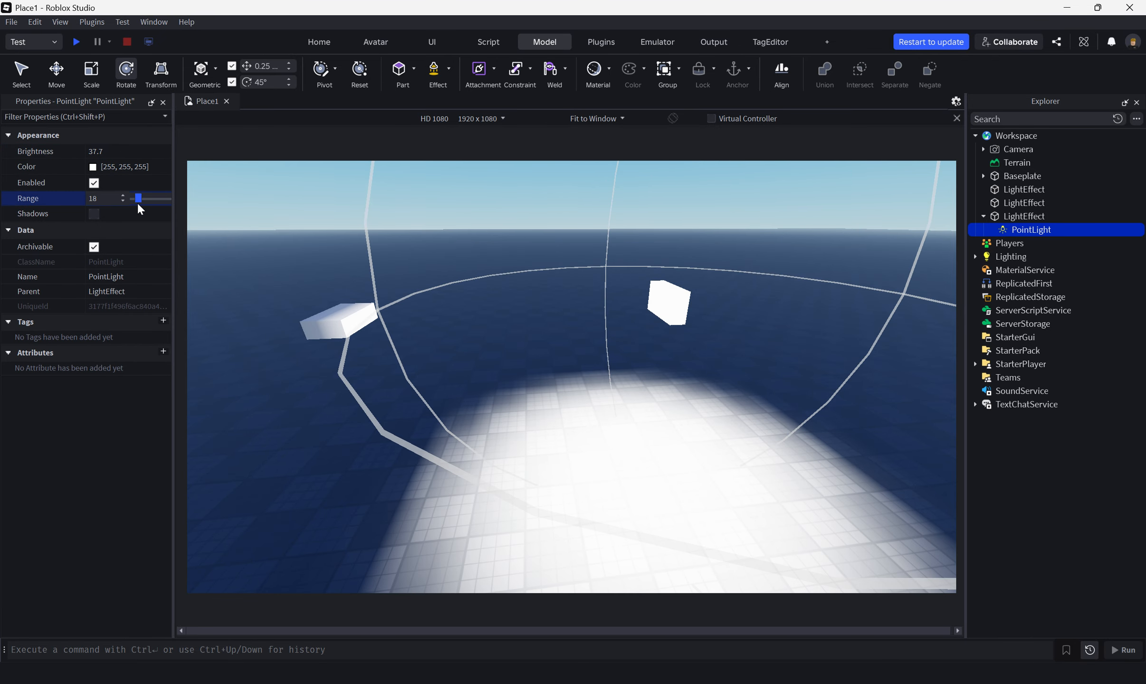
- Raise the LightEffect part holding the PointLight by about 8 studs, to a height of about 23.25
{"action": "right_click_drag", "start_coordinate": [367, 202], "coordinate": [367, 202]}
{"action": "left_click", "coordinate": [667, 254]}
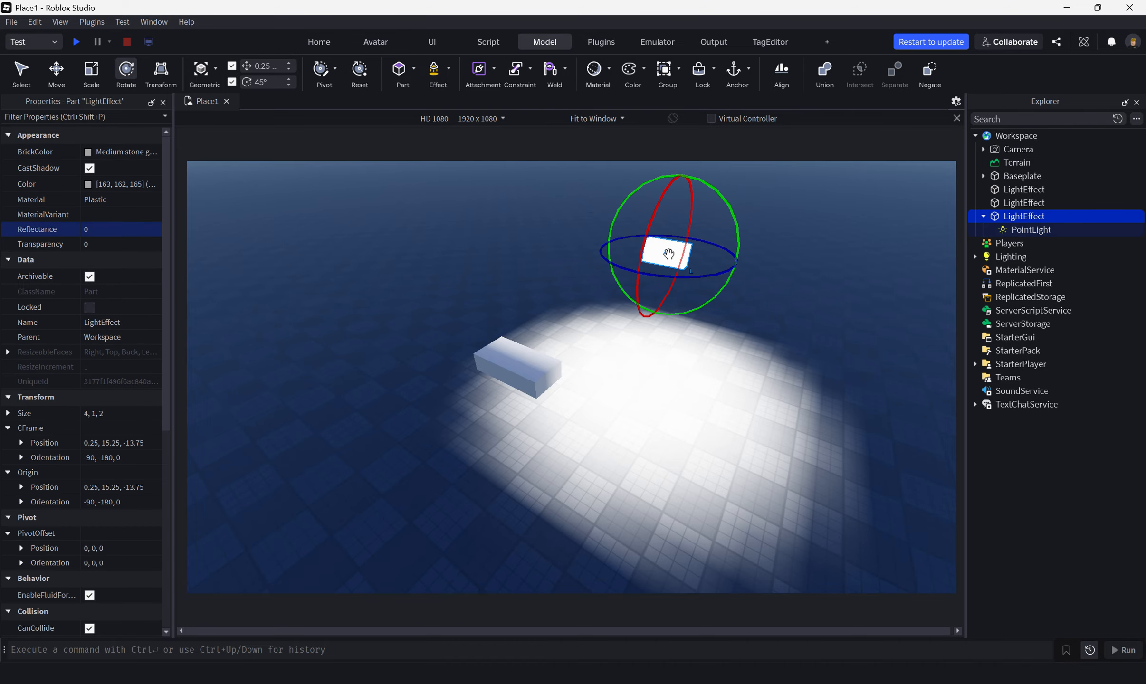
{"action": "left_click", "coordinate": [50, 72]}
{"action": "right_click_drag", "start_coordinate": [536, 301], "coordinate": [536, 302]}
{"action": "scroll", "coordinate": [536, 302], "scroll_direction": "down", "scroll_amount": 5}
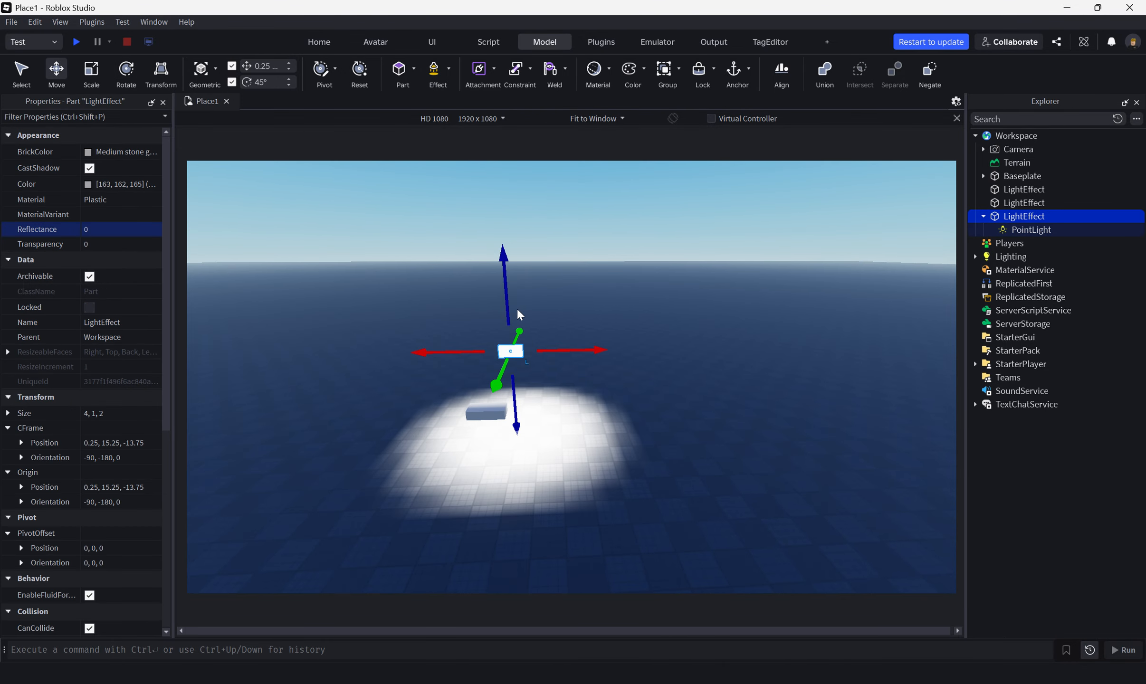
{"action": "left_click_drag", "start_coordinate": [507, 305], "coordinate": [545, 252]}
- Set the PointLight's brightness to 1
{"action": "left_click", "coordinate": [1031, 230]}
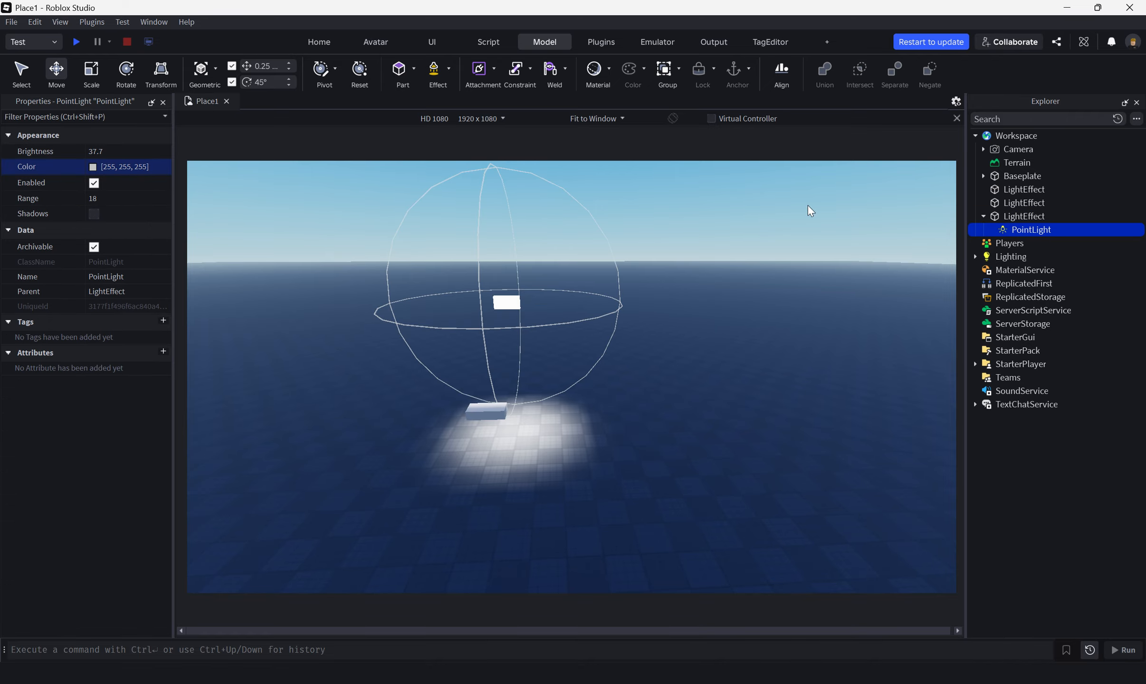
{"action": "left_click", "coordinate": [119, 152]}
{"action": "type", "text": "1"}
{"action": "key", "text": "Return"}
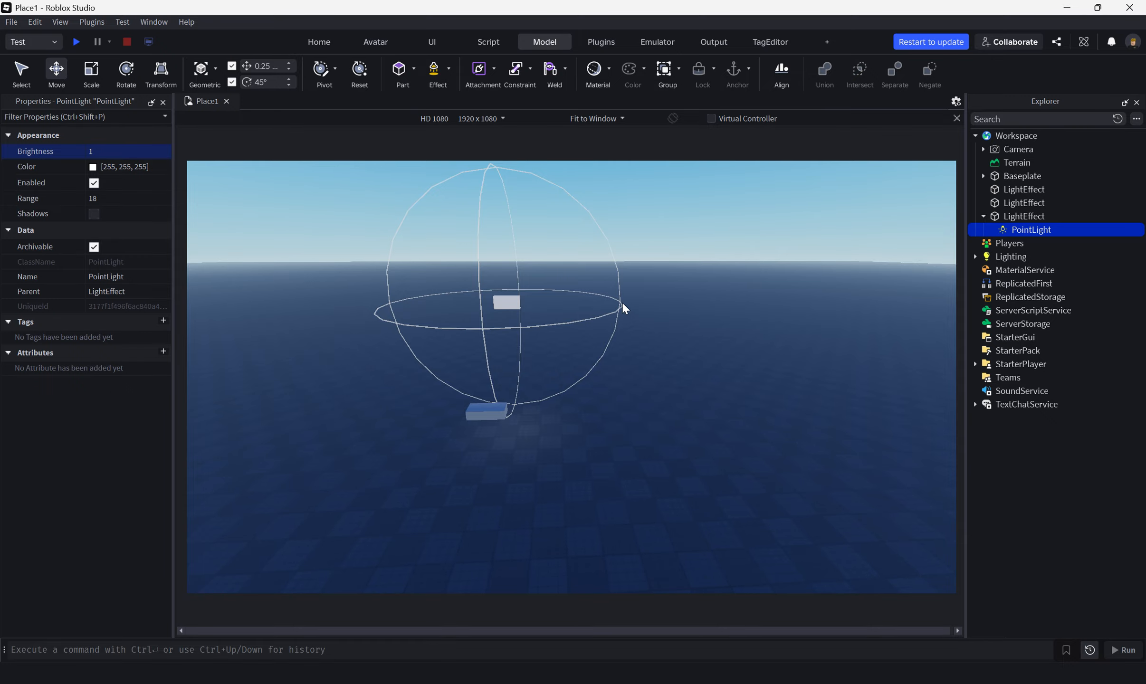
- Set the PointLight's range to 120
{"action": "right_click_drag", "start_coordinate": [690, 458], "coordinate": [531, 393]}
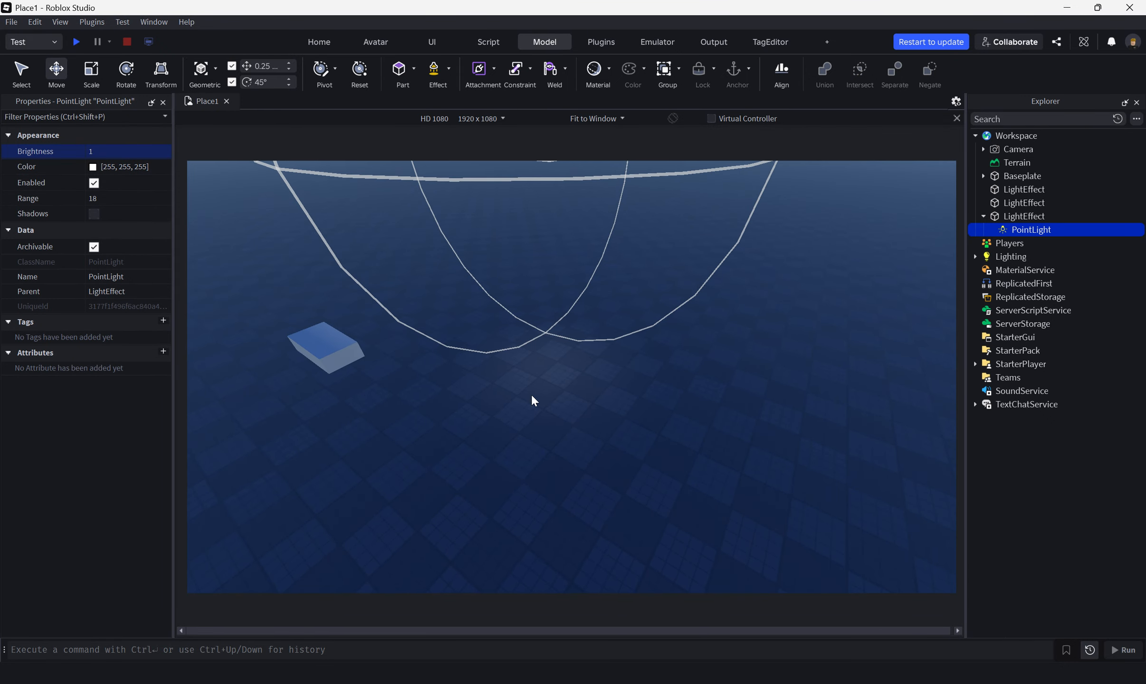
{"action": "right_click_drag", "start_coordinate": [657, 404], "coordinate": [737, 407]}
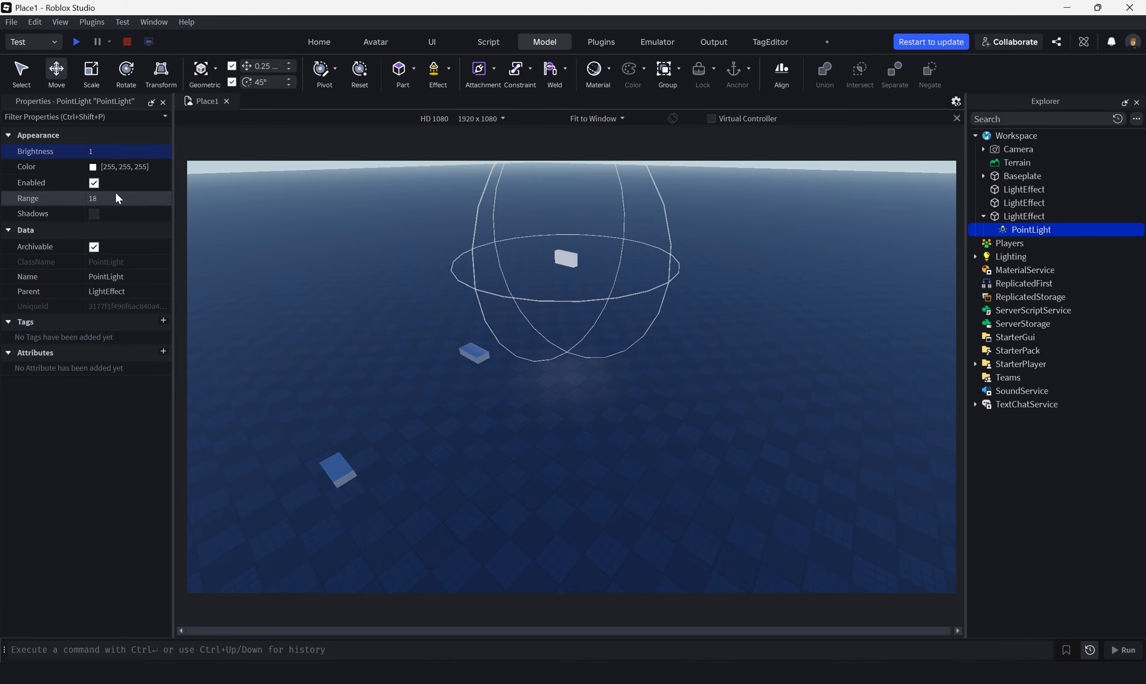
{"action": "left_click", "coordinate": [139, 198]}
{"action": "type", "text": "120"}
{"action": "key", "text": "Return"}
- Examine from several distances and angles how far the PointLight illuminates the baseplate and the surrounding parts
{"action": "left_click", "coordinate": [621, 412]}
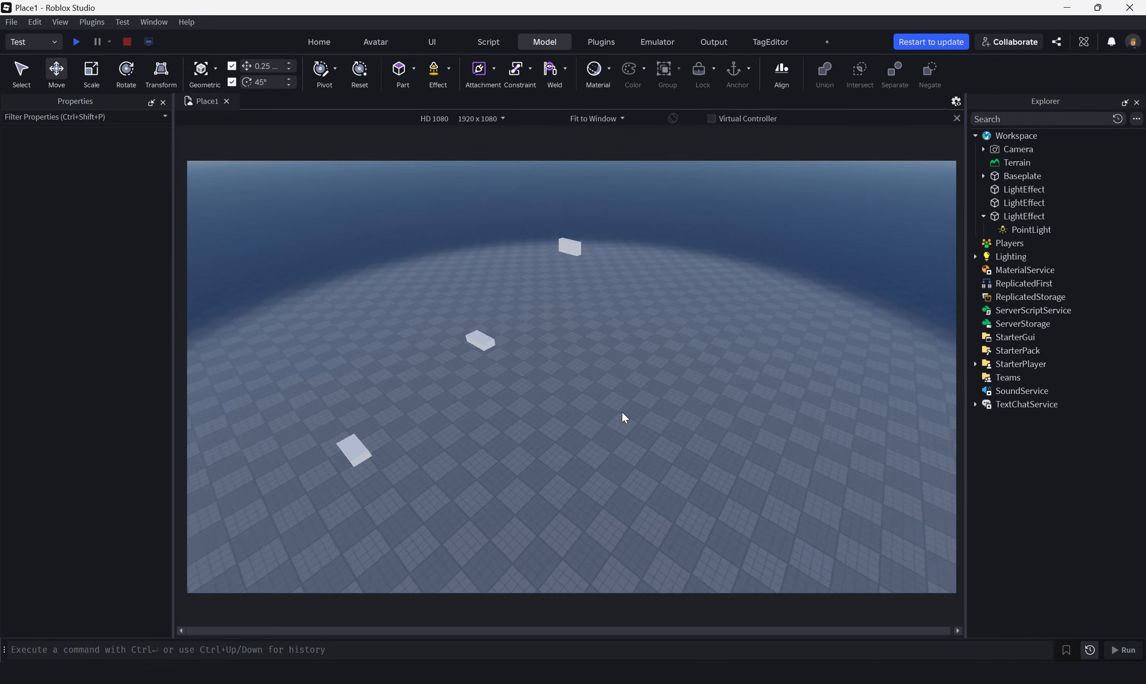
{"action": "scroll", "coordinate": [623, 411], "scroll_direction": "down", "scroll_amount": 5}
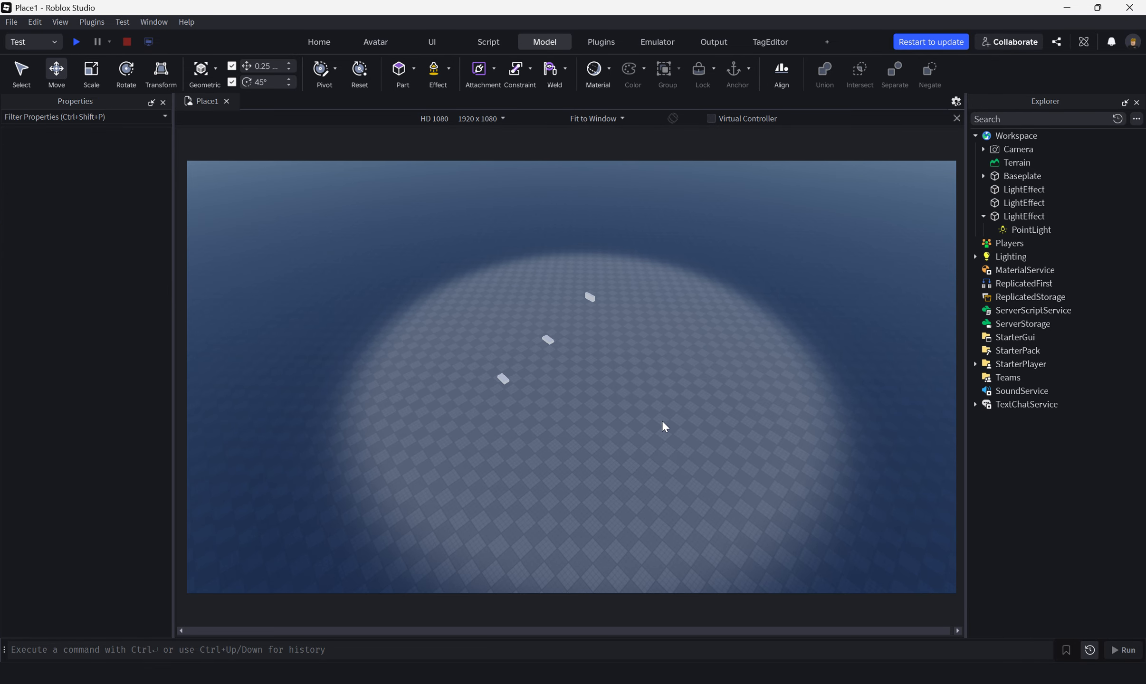
{"action": "right_click_drag", "start_coordinate": [662, 420], "coordinate": [637, 267]}
{"action": "left_click", "coordinate": [1010, 229]}
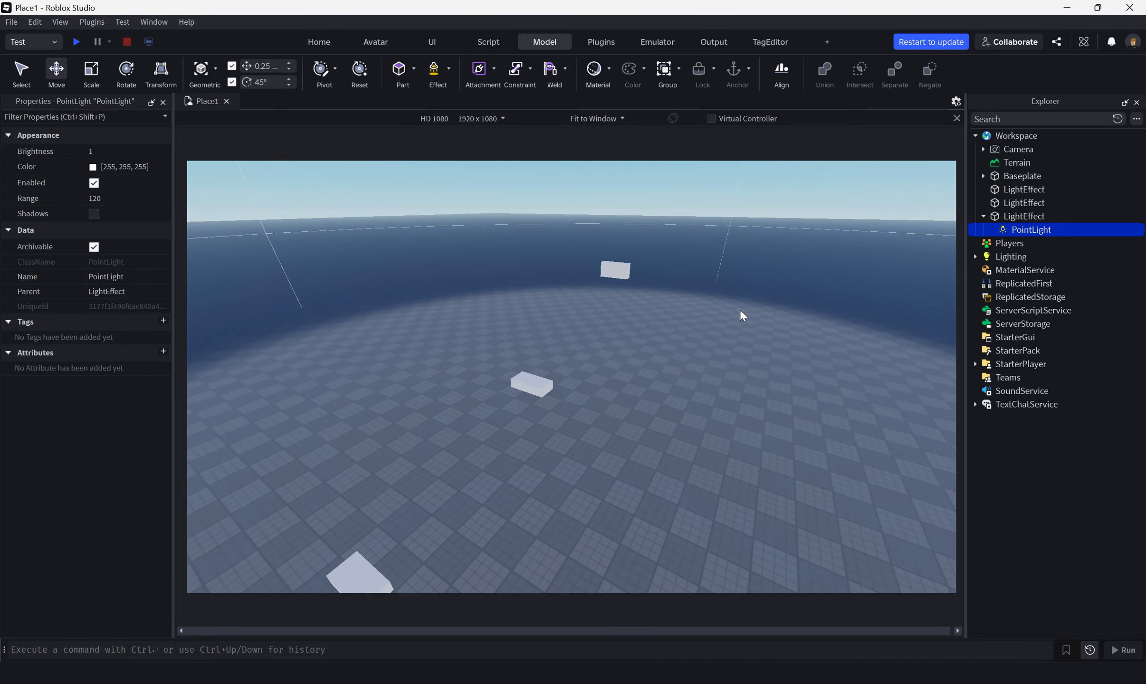
{"action": "key", "text": "f"}
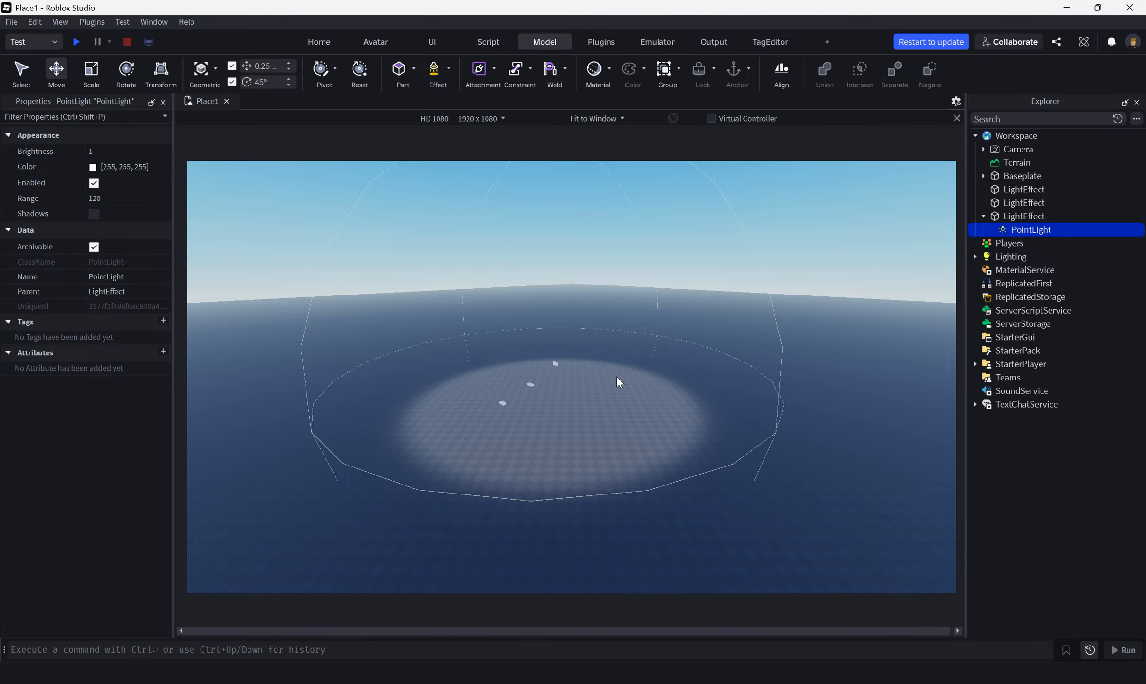
{"action": "key", "text": "w"}
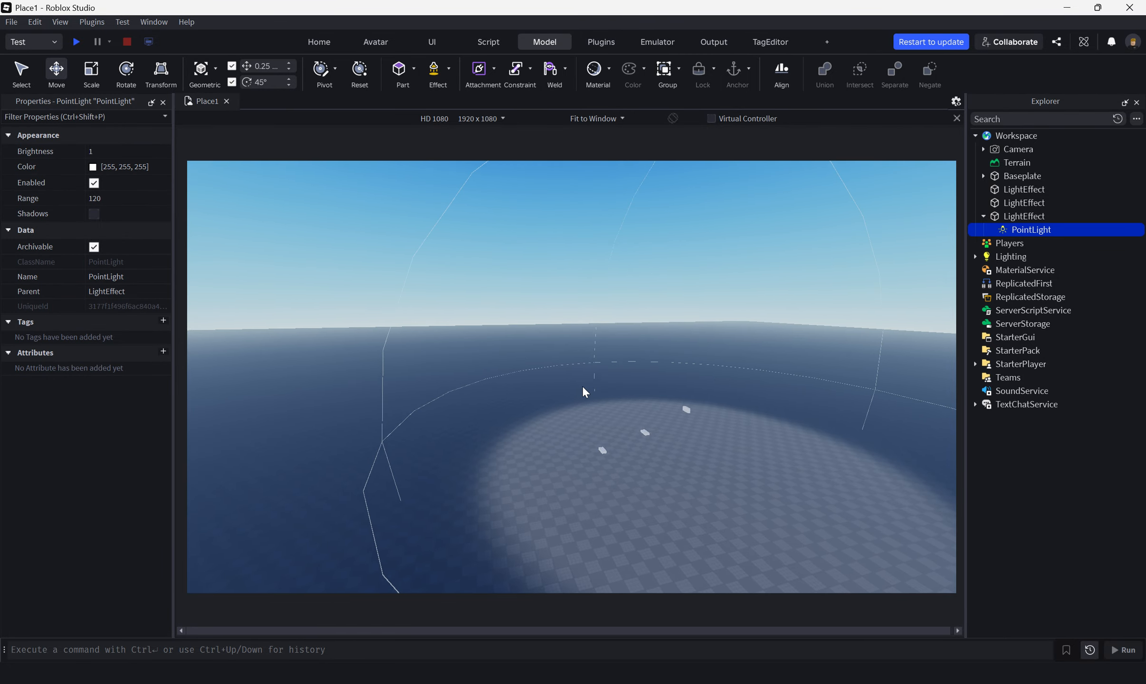
{"action": "key", "text": "d"}
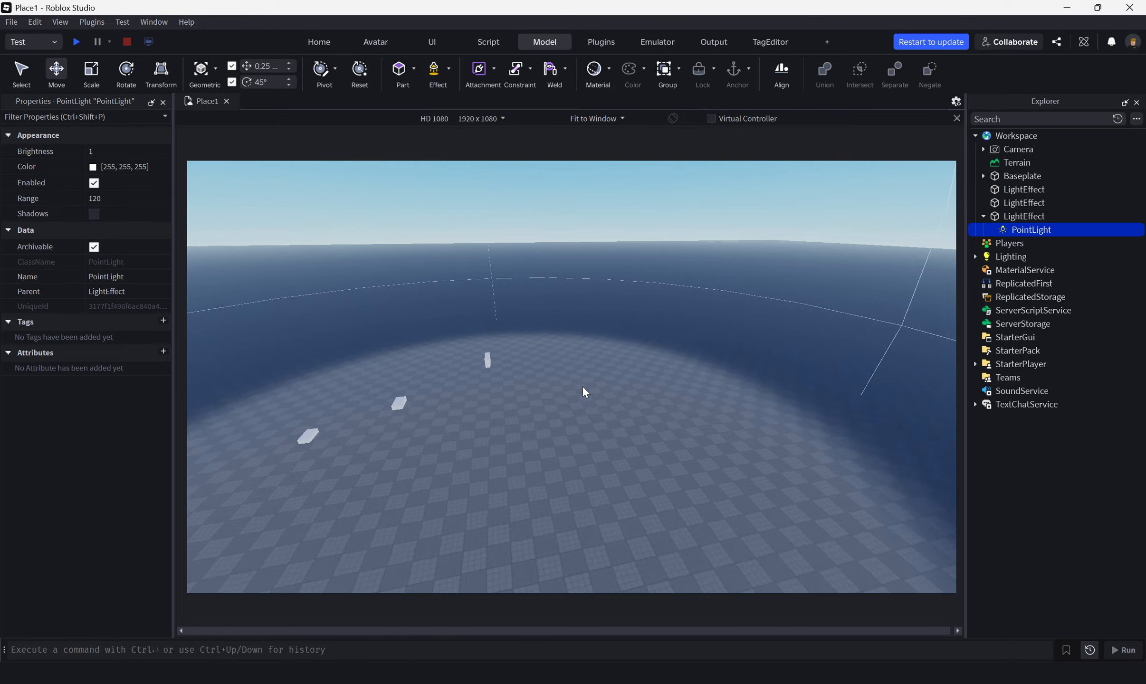
{"action": "key", "text": "f"}
- Delete the PointLight and add a SpotLight to the middle LightEffect part
{"action": "mouse_move", "coordinate": [1020, 228]}
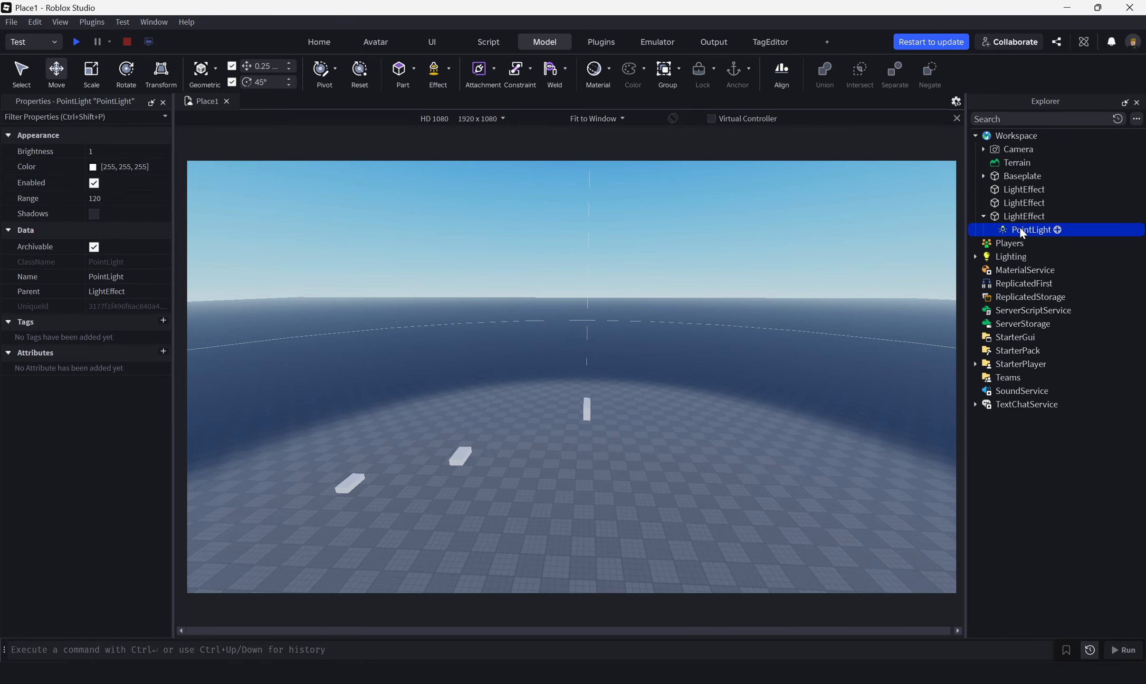
{"action": "key", "text": "Delete"}
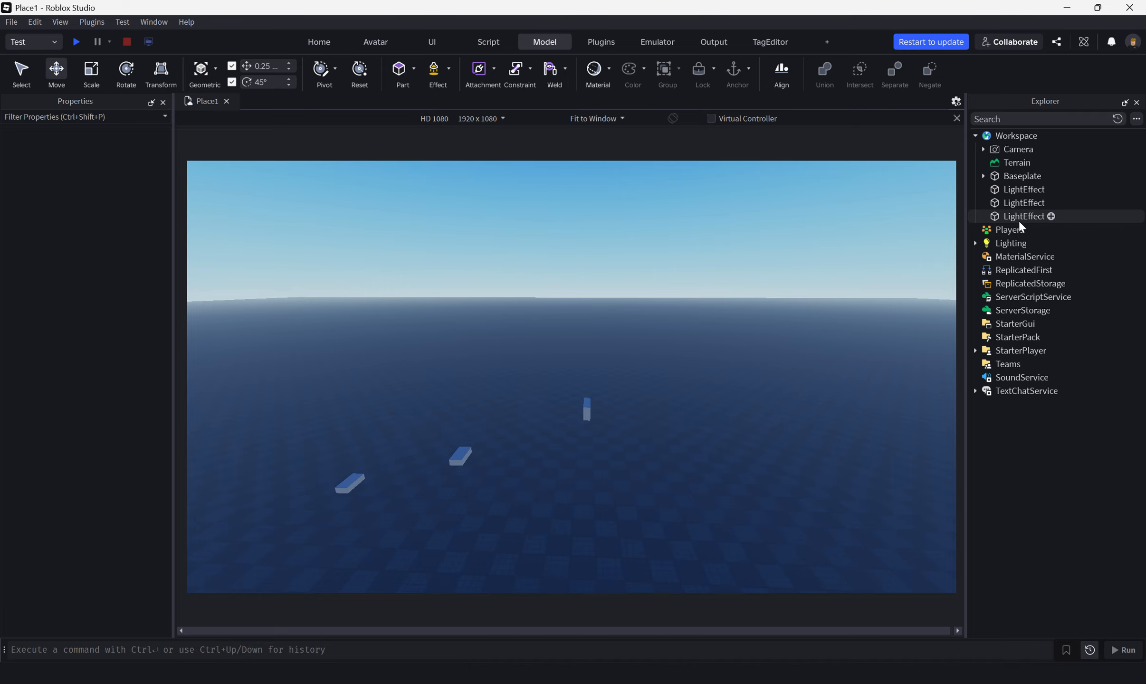
{"action": "left_click", "coordinate": [1026, 189]}
{"action": "left_click", "coordinate": [1050, 189]}
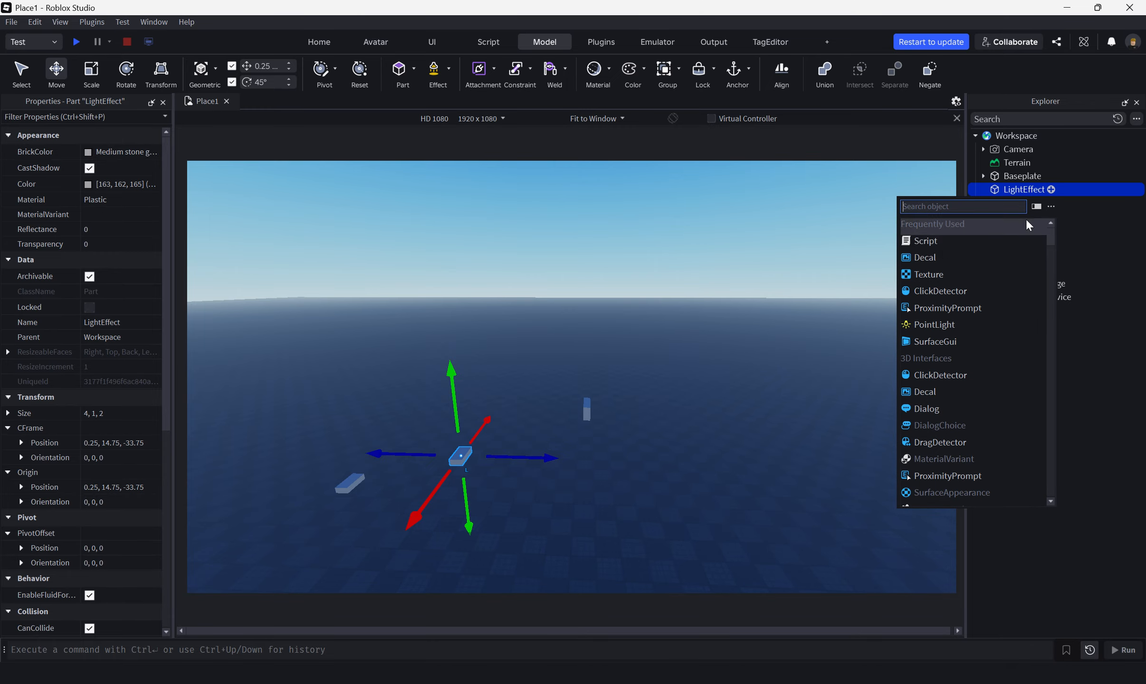
{"action": "left_click", "coordinate": [448, 73]}
{"action": "left_click", "coordinate": [448, 70]}
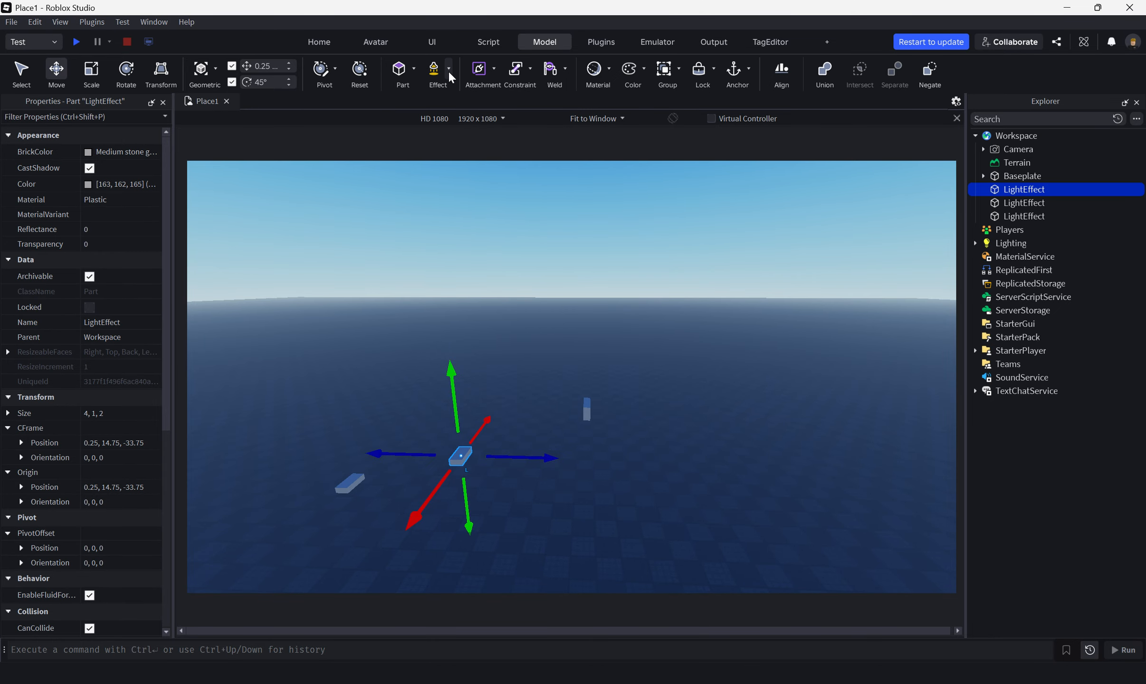
{"action": "left_click", "coordinate": [449, 70]}
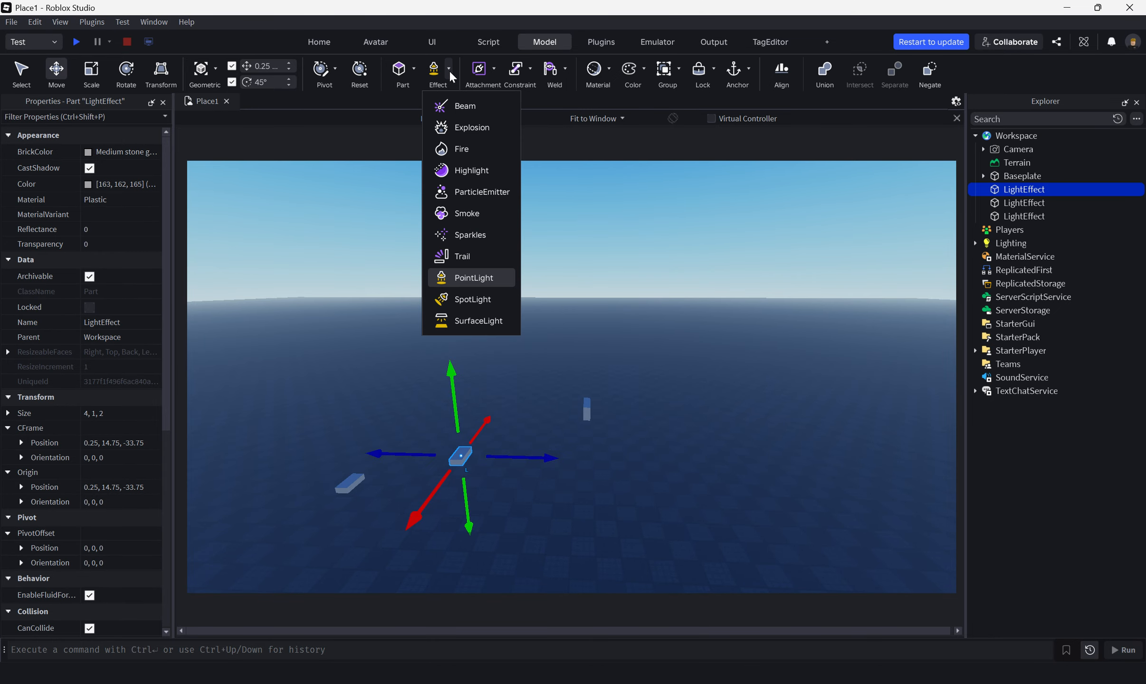
{"action": "left_click", "coordinate": [454, 299]}
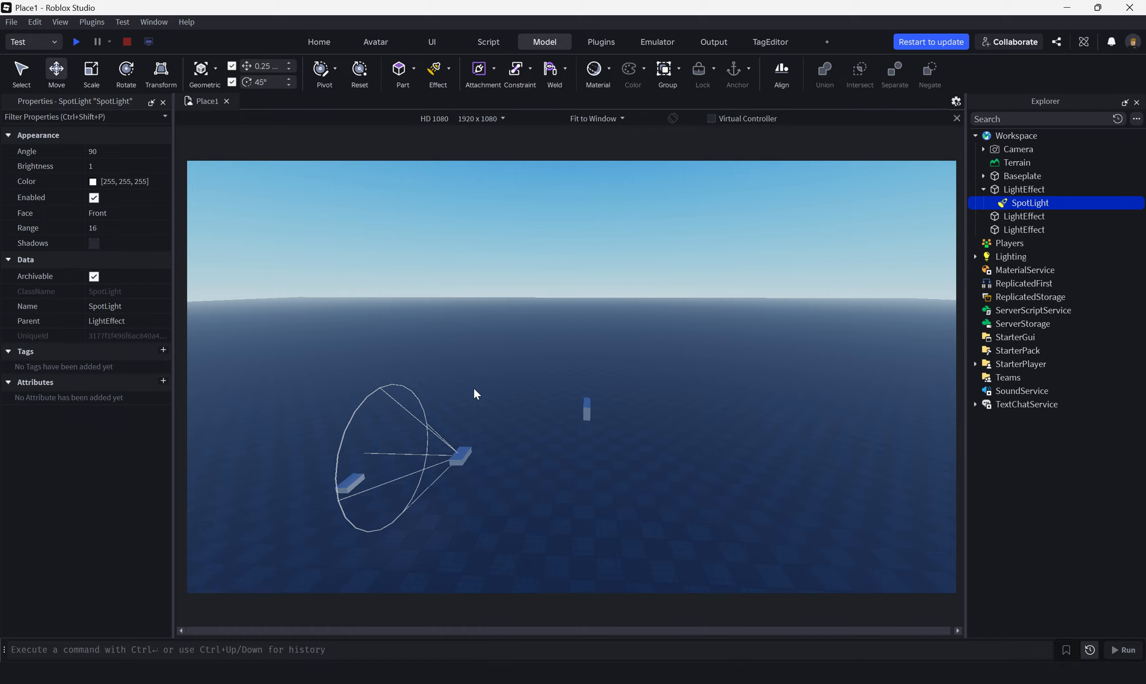
- Undo adding the SpotLight and deleting the PointLight
{"action": "right_click_drag", "start_coordinate": [471, 394], "coordinate": [470, 392]}
{"action": "key", "text": "w"}
{"action": "key", "text": "a"}
{"action": "key", "text": "w"}
{"action": "key", "text": "s"}
{"action": "key", "text": "ctrl+z"}
{"action": "key", "text": "ctrl+z"}
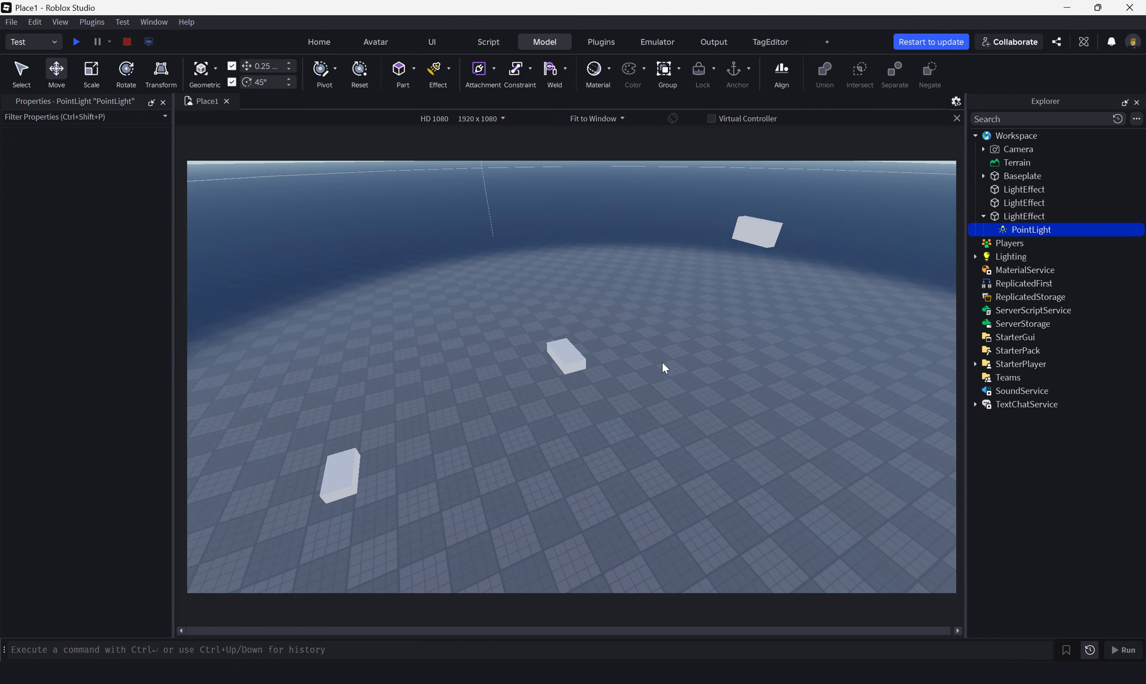
- Rotate the LightEffect part holding the PointLight in 90-degree turns until its orientation is 0, 0, 180
{"action": "right_click_drag", "start_coordinate": [781, 384], "coordinate": [716, 385]}
{"action": "key", "text": "s"}
{"action": "left_click", "coordinate": [685, 365]}
{"action": "key", "text": "d"}
{"action": "key", "text": "ctrl+r"}
{"action": "key", "text": "ctrl+r"}
{"action": "key", "text": "ctrl+r"}
{"action": "key", "text": "ctrl+r"}
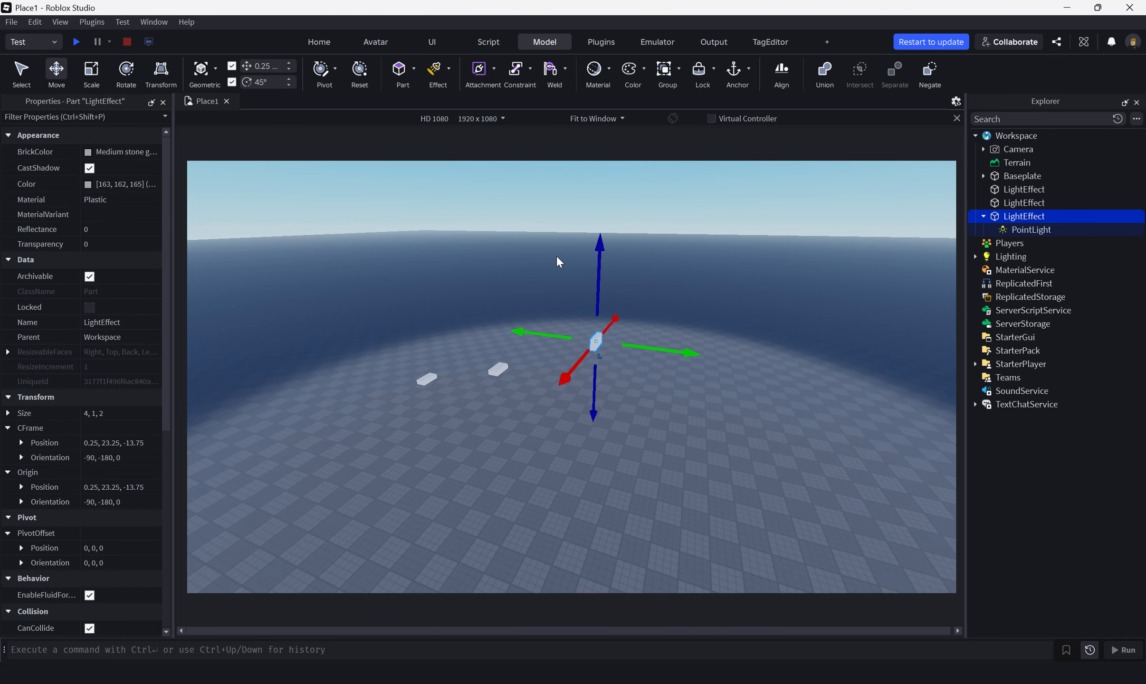
{"action": "key", "text": "ctrl+t"}
{"action": "key", "text": "ctrl+t"}
{"action": "key", "text": "ctrl+t"}
{"action": "key", "text": "ctrl+r"}
{"action": "key", "text": "ctrl+r"}
{"action": "key", "text": "ctrl+r"}
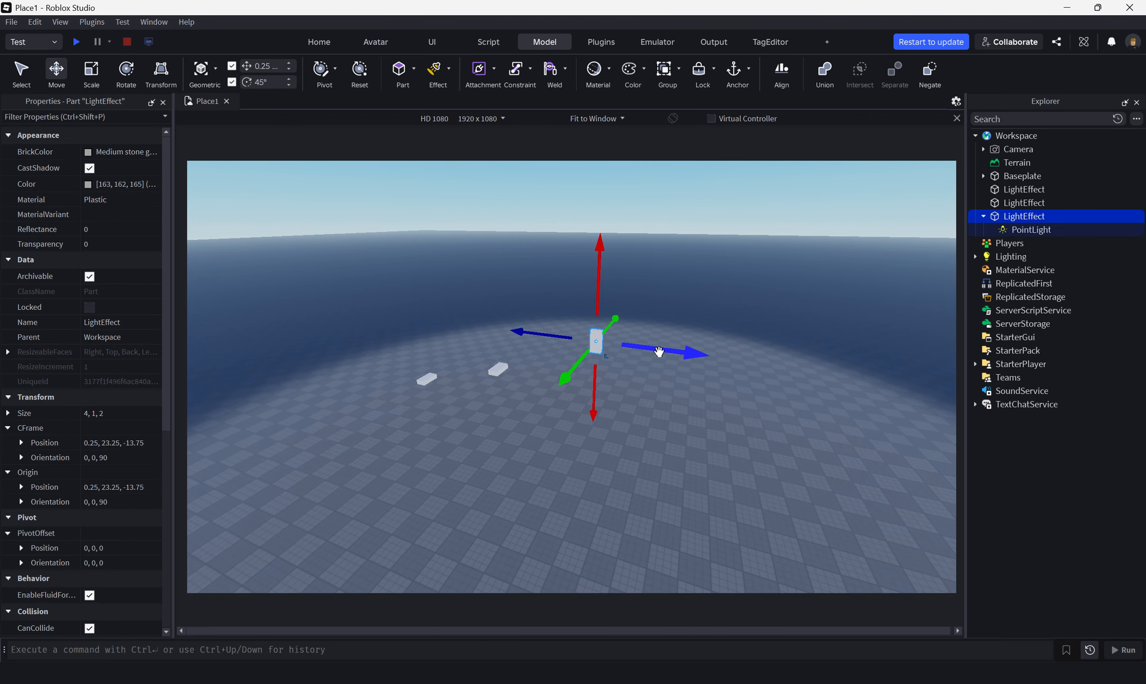
{"action": "key", "text": "ctrl+t"}
{"action": "key", "text": "ctrl+t"}
{"action": "key", "text": "ctrl+r"}
{"action": "key", "text": "ctrl+r"}
{"action": "key", "text": "ctrl+t"}
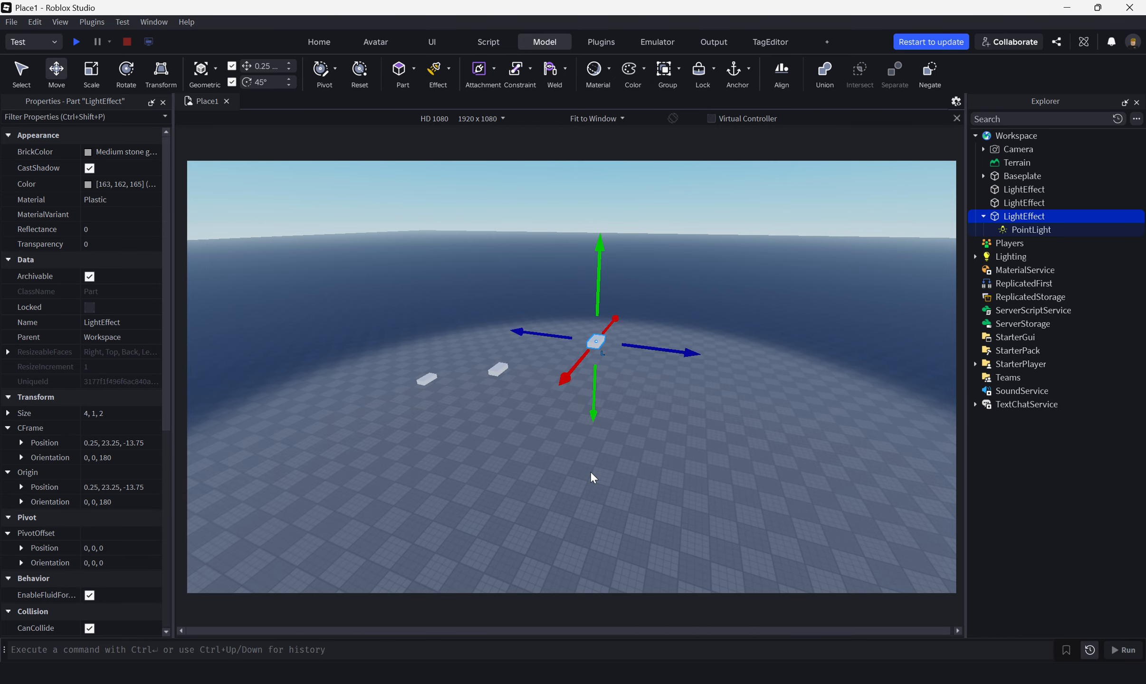
- Delete the PointLight from the rotated LightEffect part and add a SpotLight to that part instead
{"action": "left_click", "coordinate": [1010, 230]}
{"action": "key", "text": "Delete"}
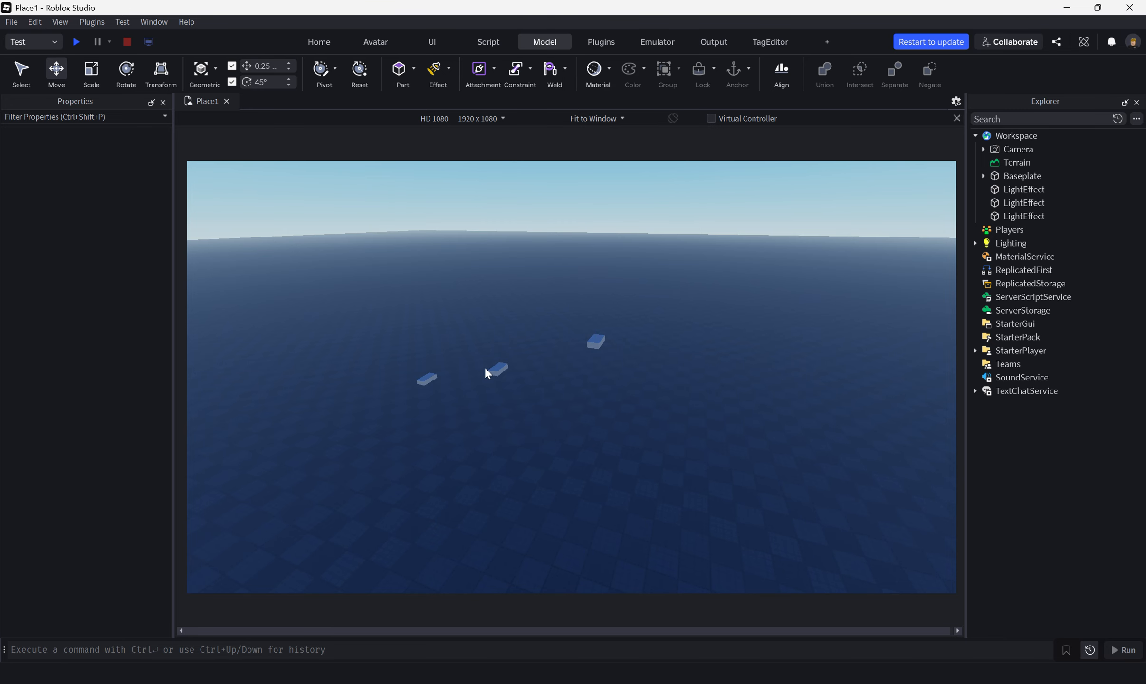
{"action": "left_click", "coordinate": [595, 341]}
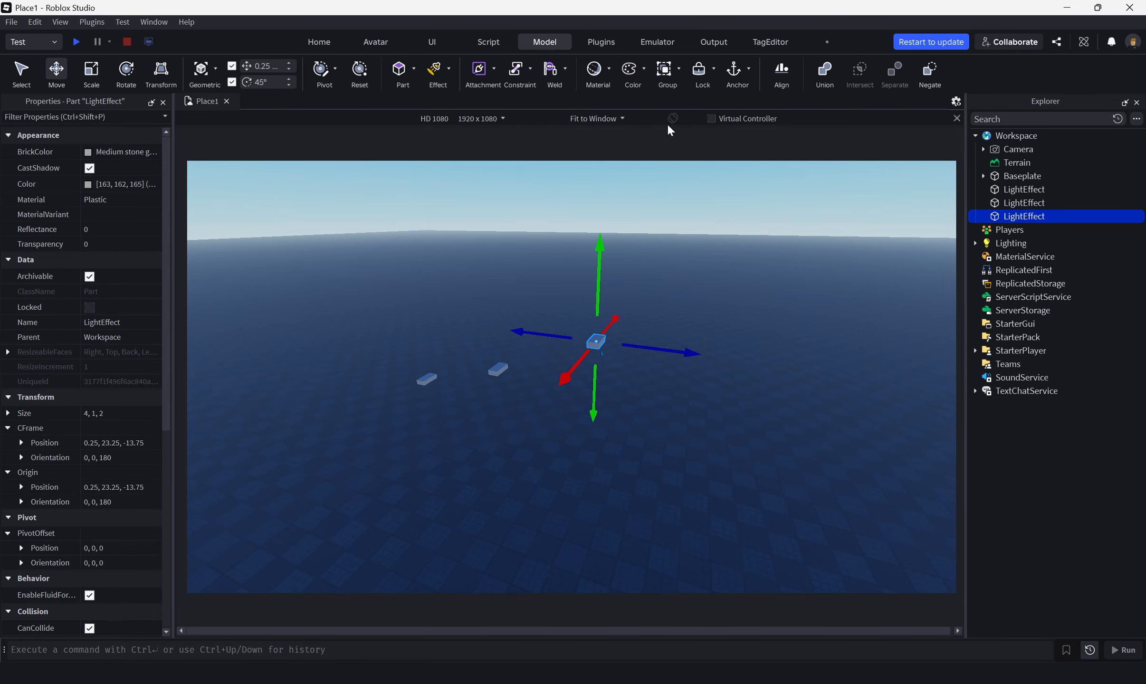
{"action": "left_click", "coordinate": [448, 69]}
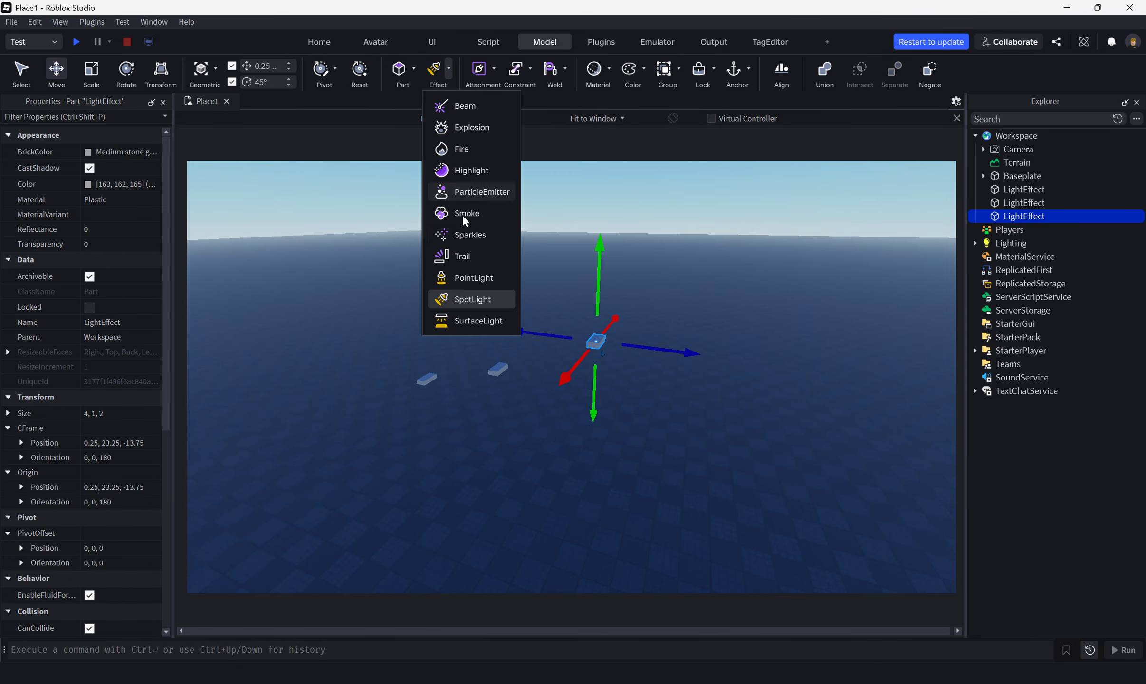
{"action": "left_click", "coordinate": [456, 300]}
- Set the SpotLight's face to Bottom
{"action": "scroll", "coordinate": [678, 284], "scroll_direction": "up", "scroll_amount": 3}
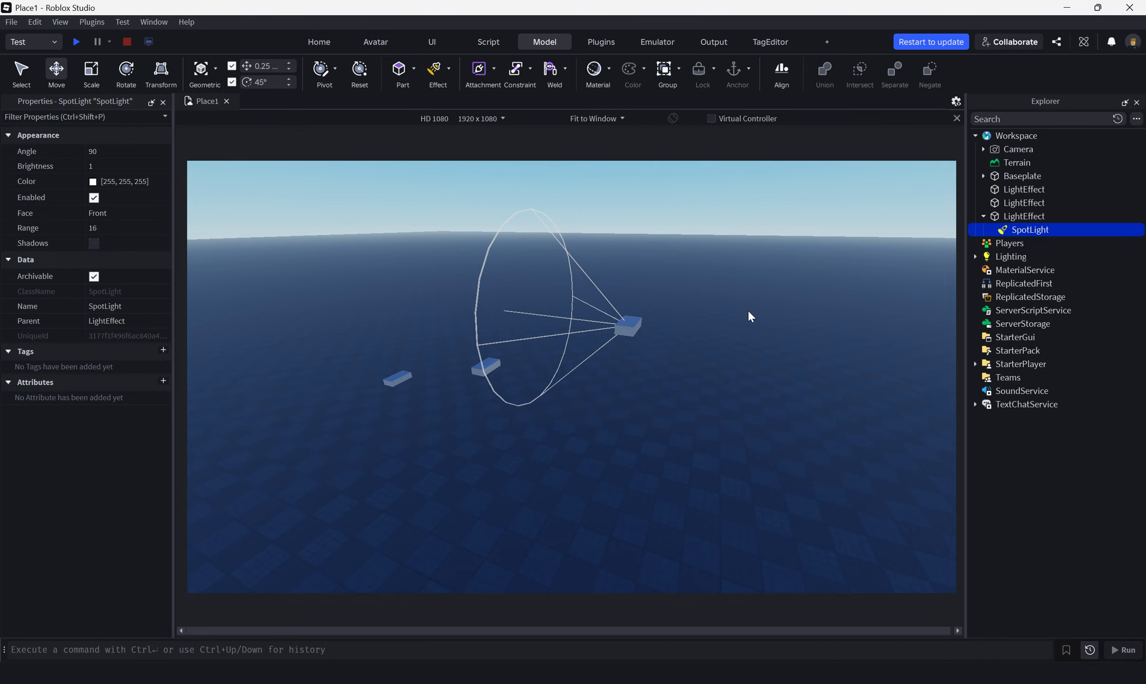
{"action": "scroll", "coordinate": [748, 311], "scroll_direction": "up", "scroll_amount": 3}
{"action": "left_click", "coordinate": [115, 213]}
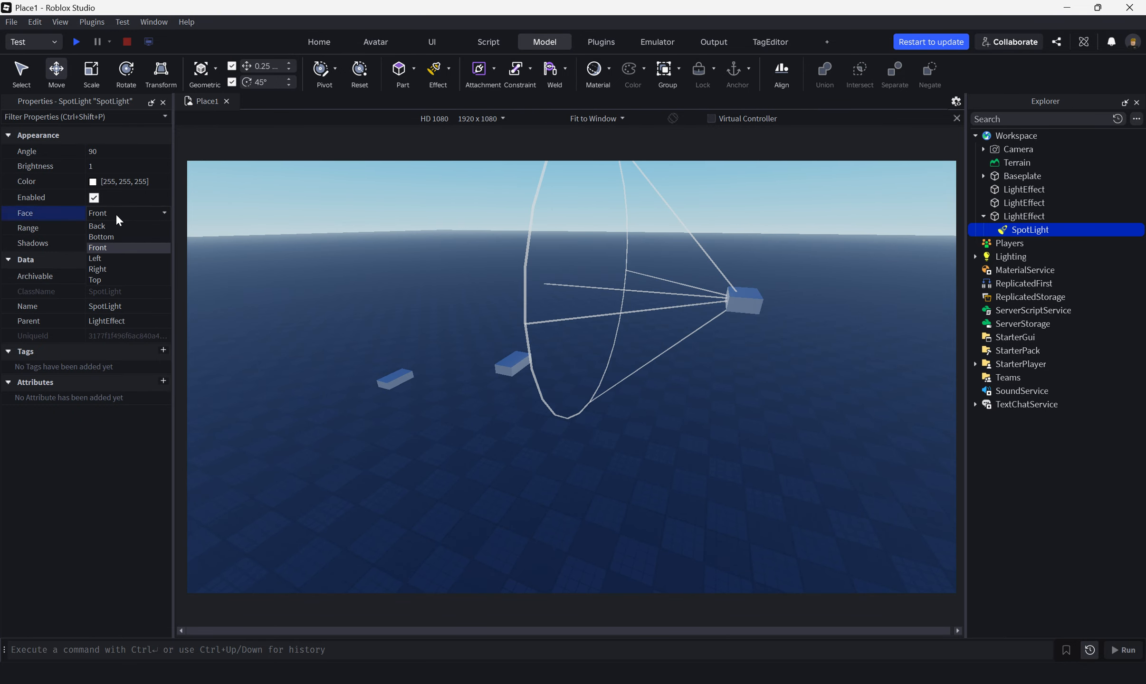
{"action": "left_click", "coordinate": [101, 236]}
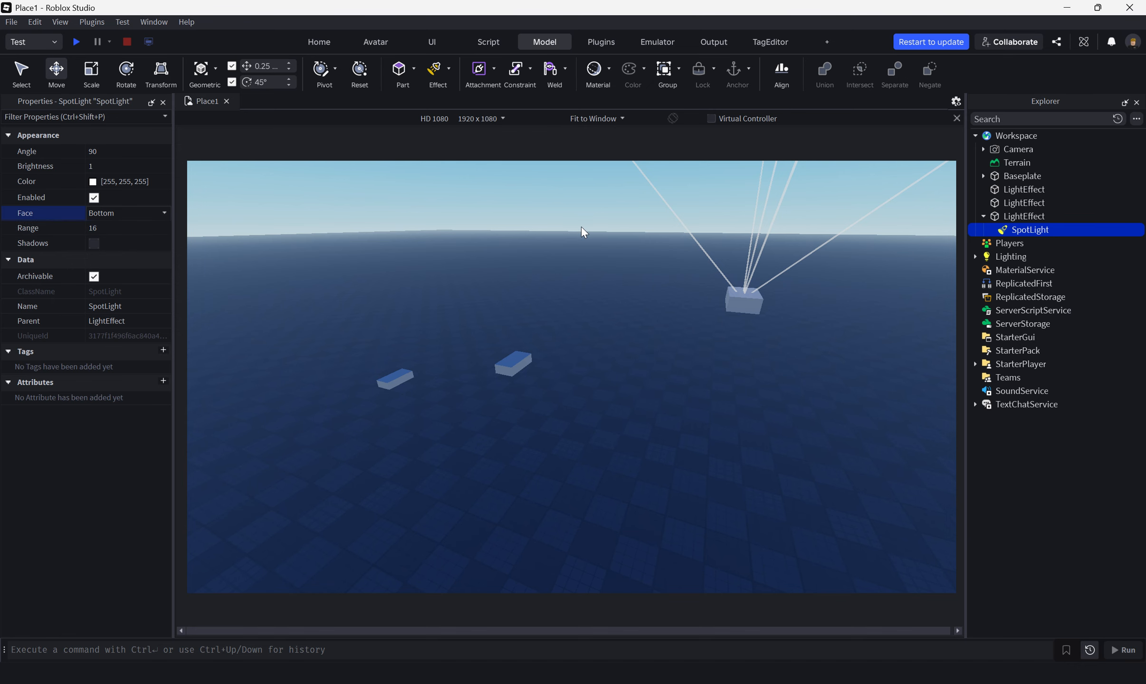
- Move the LightEffect part holding the SpotLight above the baseplate to position 15.25, 21.75, -1.75
{"action": "left_click", "coordinate": [743, 313]}
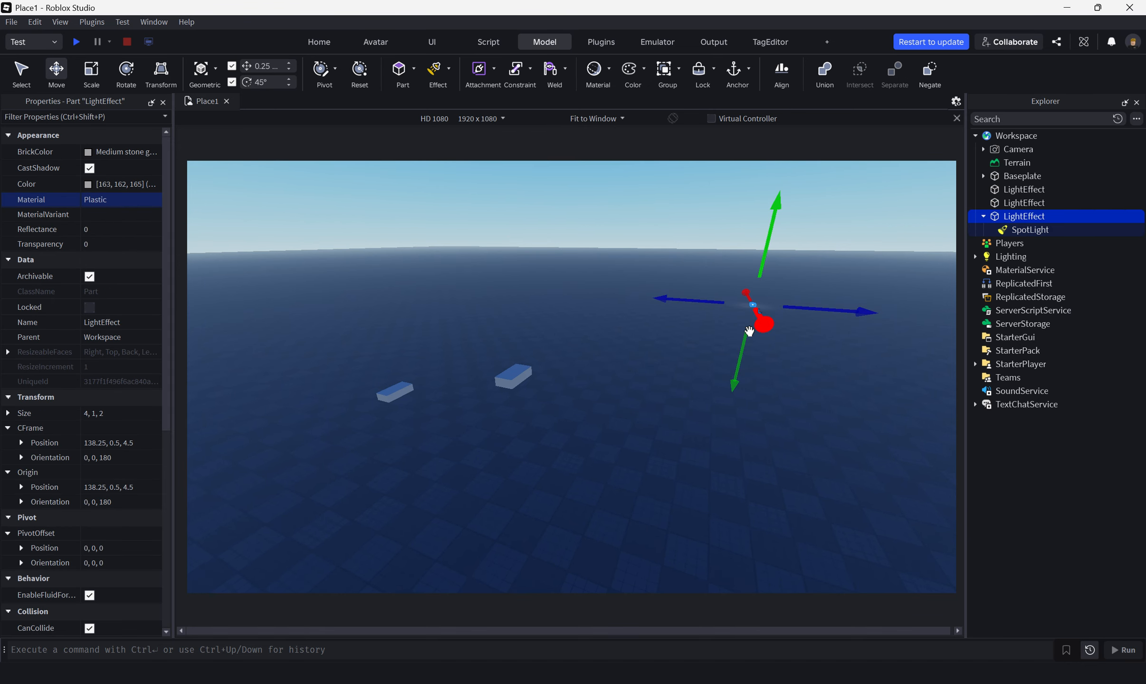
{"action": "left_click", "coordinate": [1021, 231]}
{"action": "left_click", "coordinate": [720, 280]}
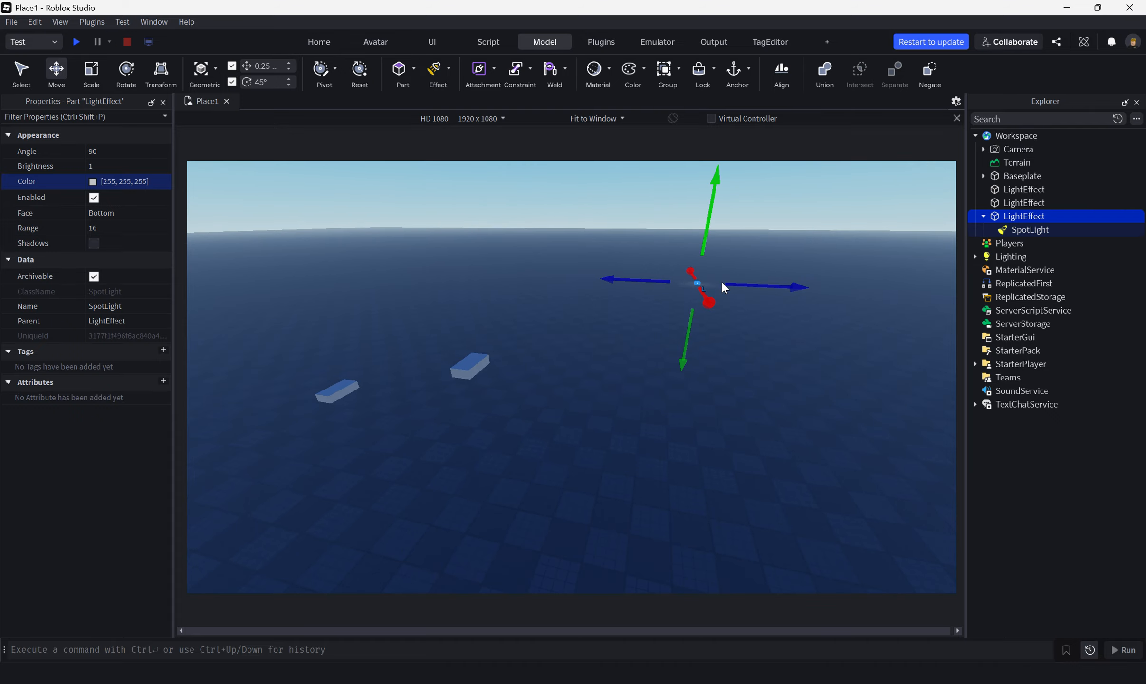
{"action": "key", "text": "f"}
{"action": "scroll", "coordinate": [716, 279], "scroll_direction": "down", "scroll_amount": 8}
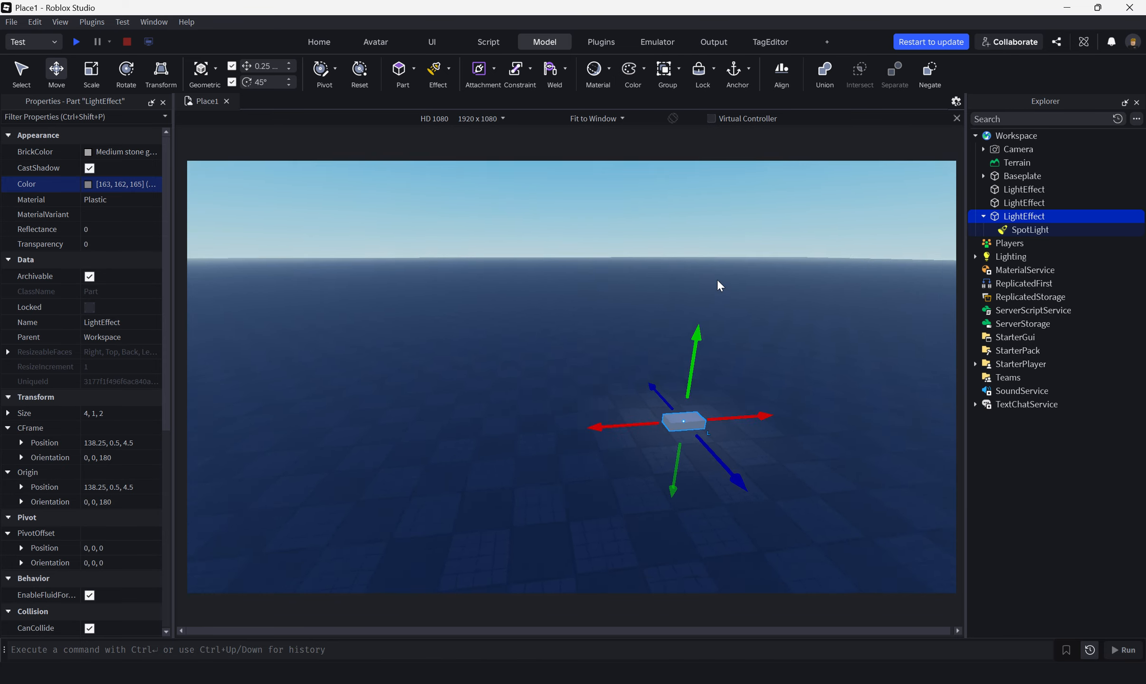
{"action": "left_click_drag", "start_coordinate": [757, 395], "coordinate": [636, 209]}
{"action": "key", "text": "f"}
{"action": "left_click", "coordinate": [1027, 229]}
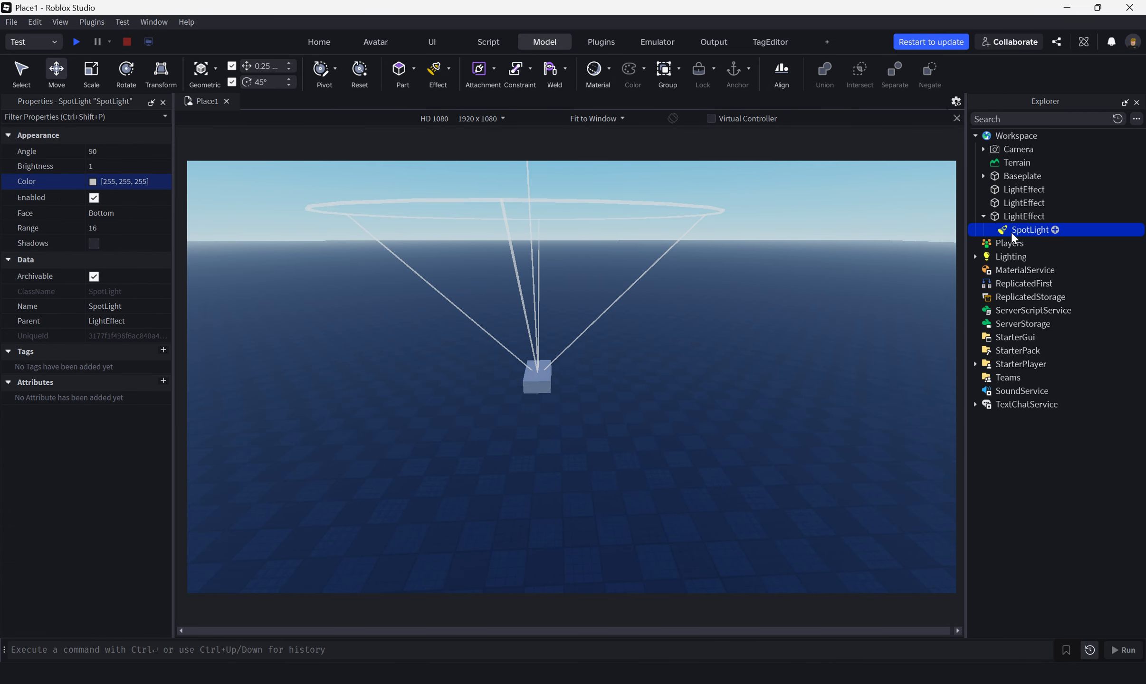
- Rotate the raised LightEffect part in 90-degree turns to orientation 0, 90, 0 so its SpotLight points down at the baseplate
{"action": "left_click", "coordinate": [1029, 219]}
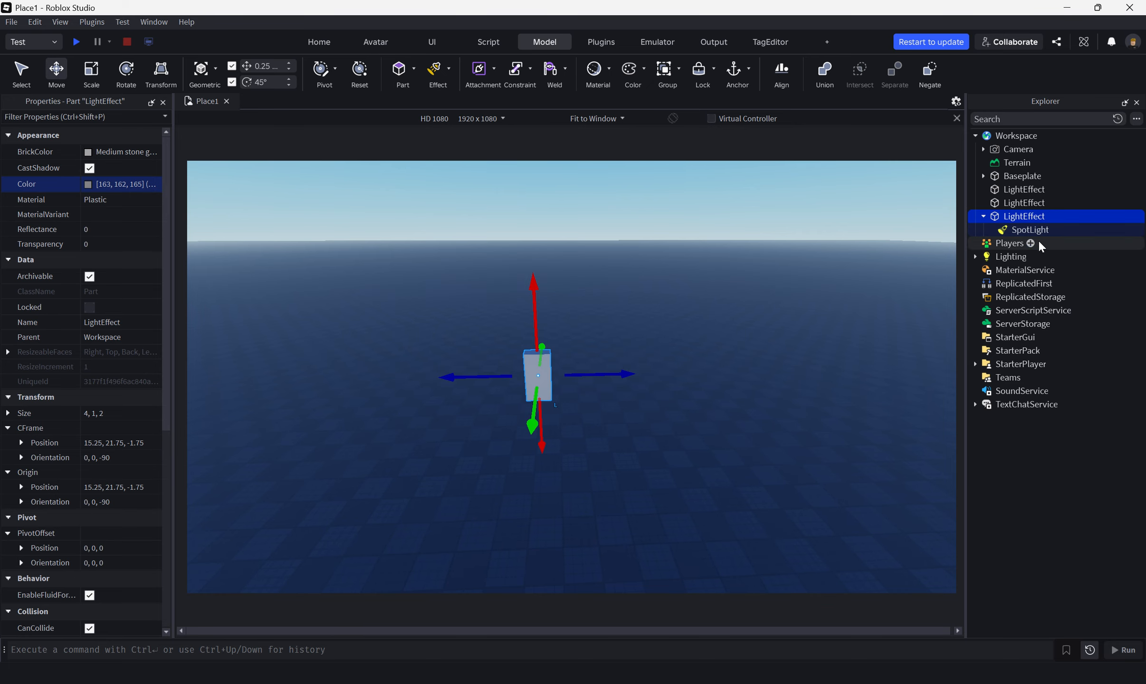
{"action": "left_click", "coordinate": [1022, 230]}
{"action": "key", "text": "f"}
{"action": "left_click", "coordinate": [1025, 216]}
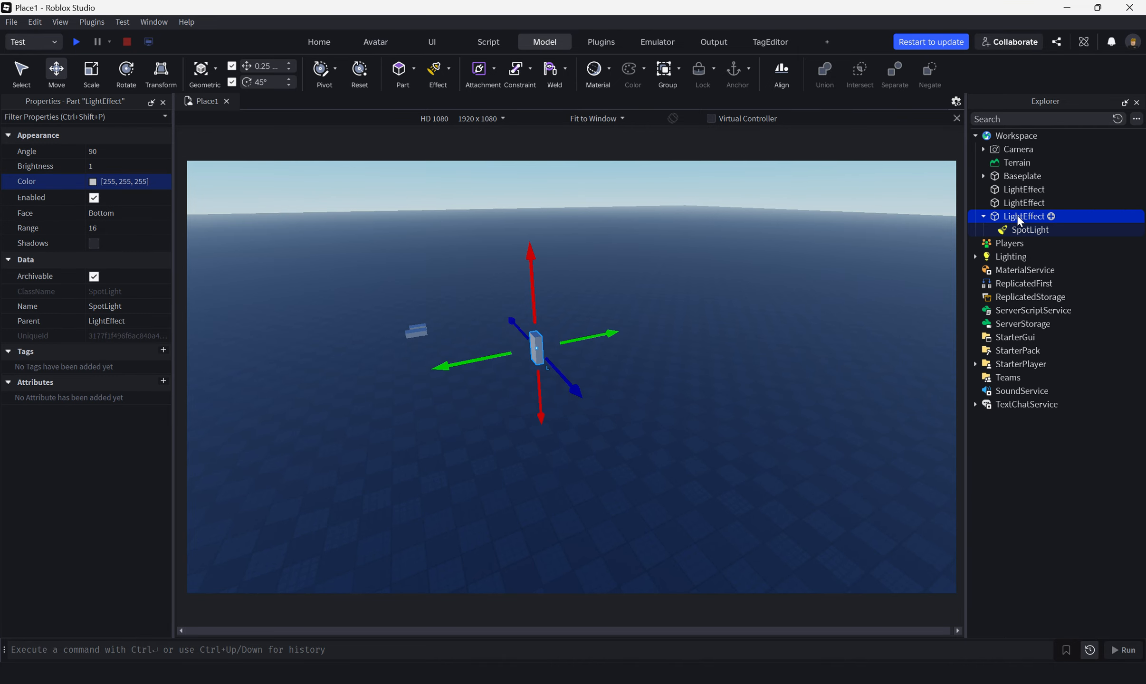
{"action": "left_click", "coordinate": [1031, 230]}
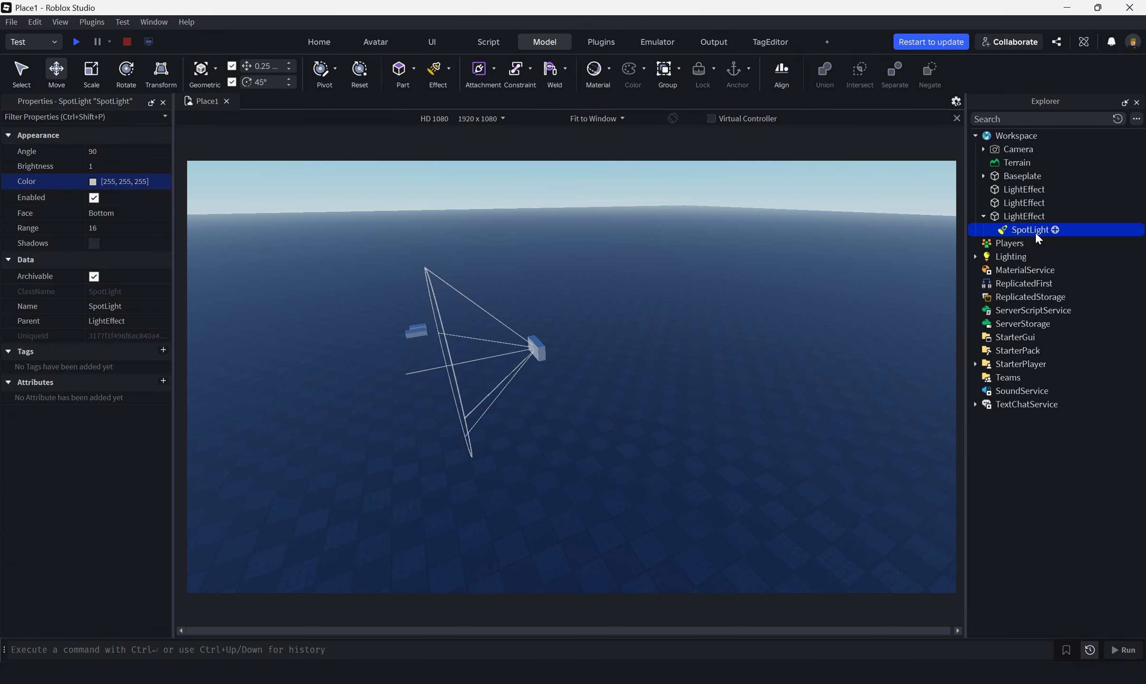
{"action": "left_click", "coordinate": [537, 349]}
{"action": "left_click", "coordinate": [126, 73]}
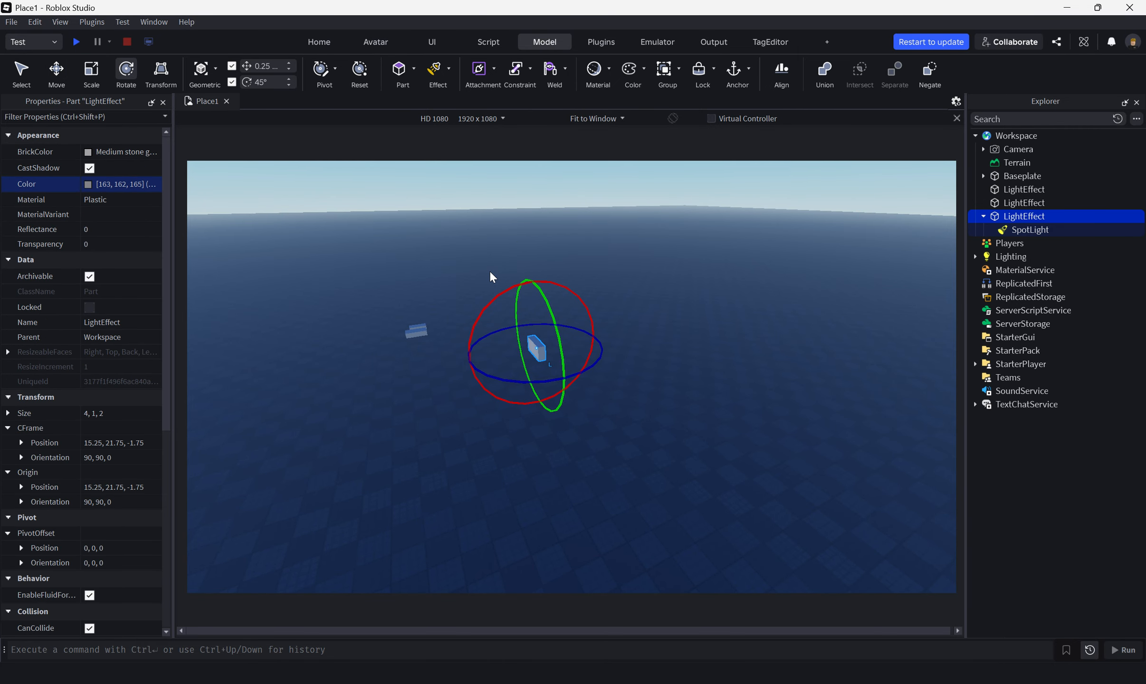
{"action": "left_click", "coordinate": [1030, 230]}
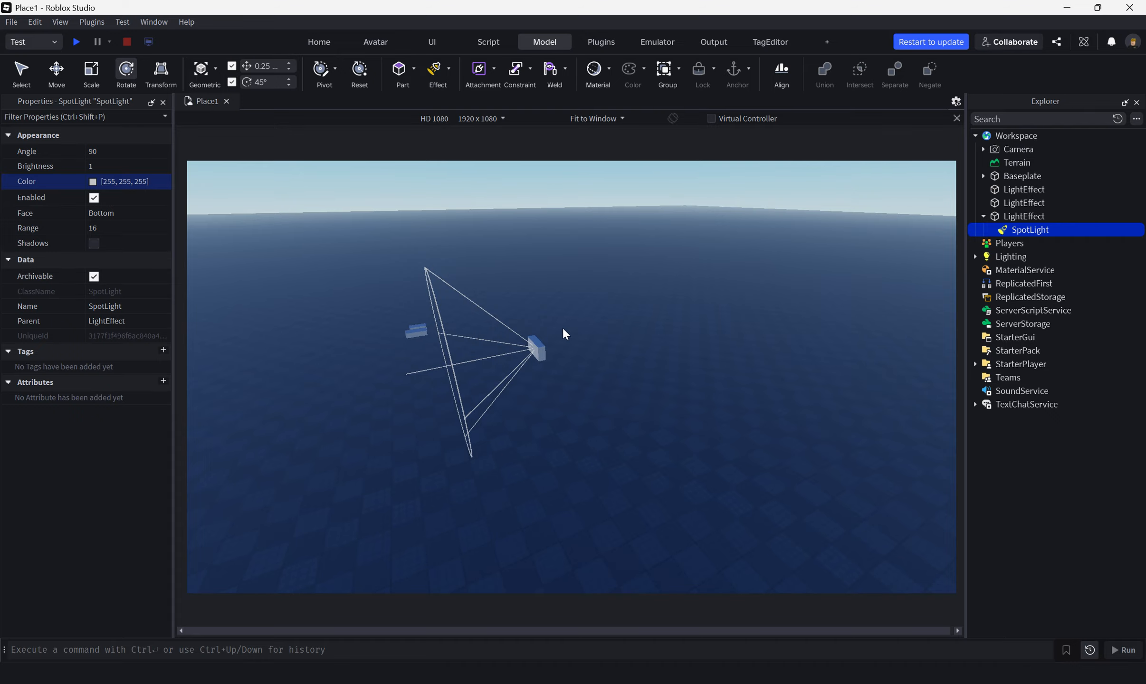
{"action": "left_click", "coordinate": [533, 350]}
{"action": "left_click_drag", "start_coordinate": [577, 291], "coordinate": [447, 320]}
{"action": "left_click", "coordinate": [655, 372]}
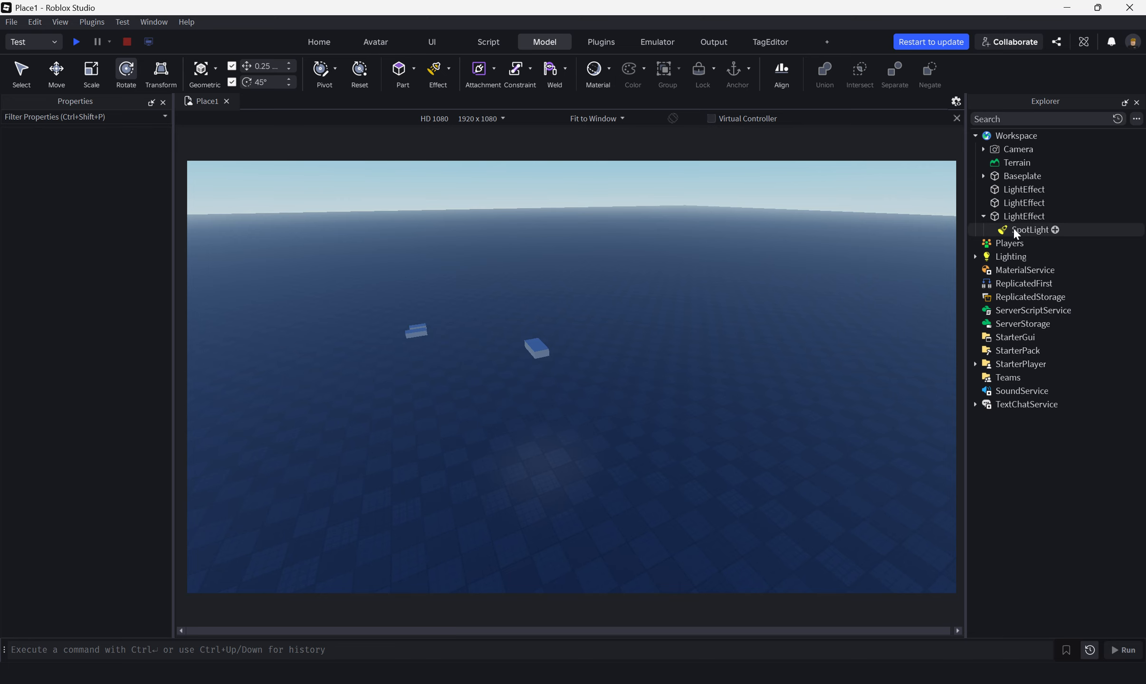
- Set the SpotLight's brightness to 10 and its range to 48
{"action": "left_click", "coordinate": [1030, 229]}
{"action": "key", "text": "f"}
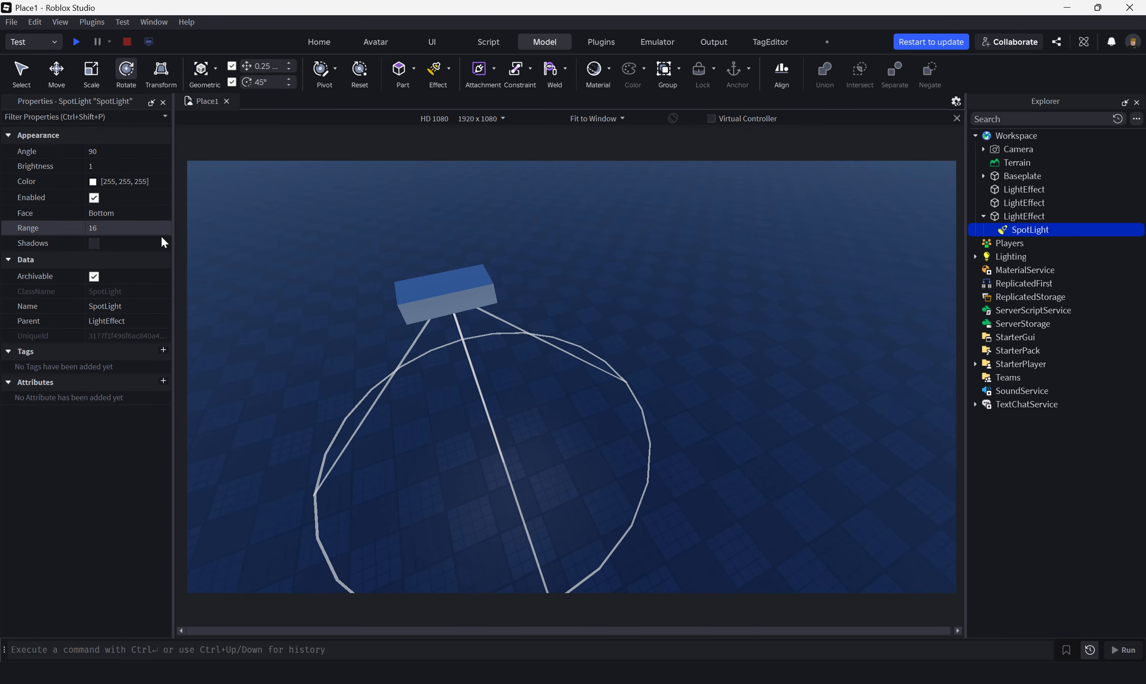
{"action": "scroll", "coordinate": [588, 331], "scroll_direction": "down", "scroll_amount": 1}
{"action": "right_click_drag", "start_coordinate": [588, 327], "coordinate": [587, 327]}
{"action": "scroll", "coordinate": [587, 327], "scroll_direction": "down", "scroll_amount": 3}
{"action": "left_click", "coordinate": [103, 212]}
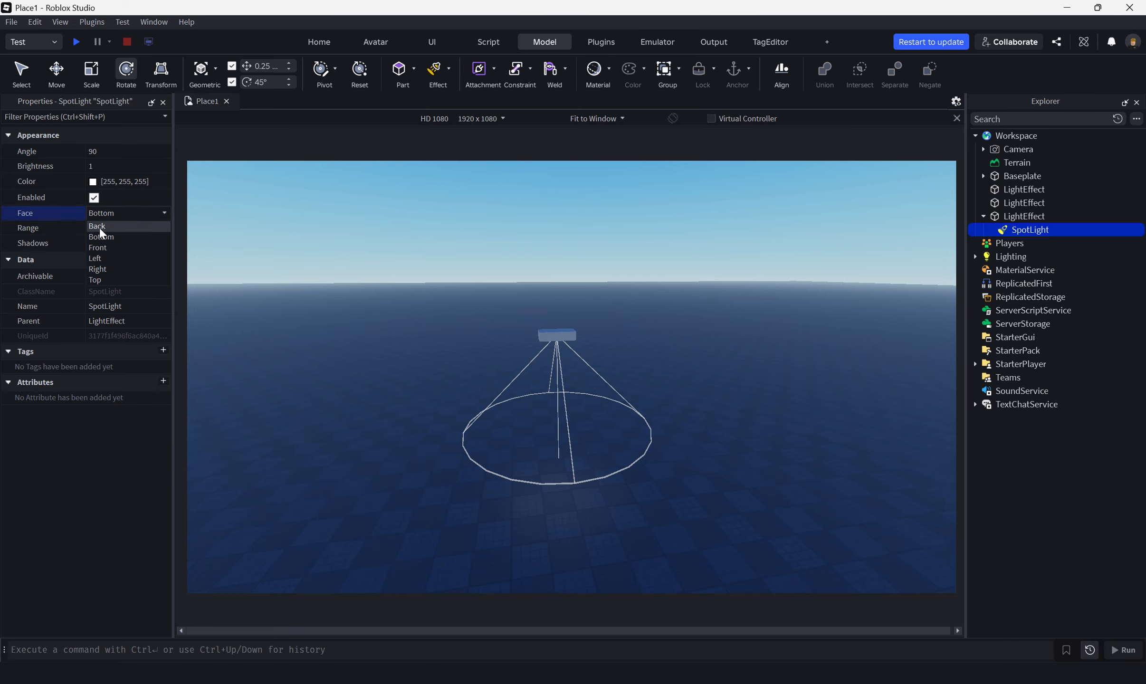
{"action": "left_click", "coordinate": [105, 165]}
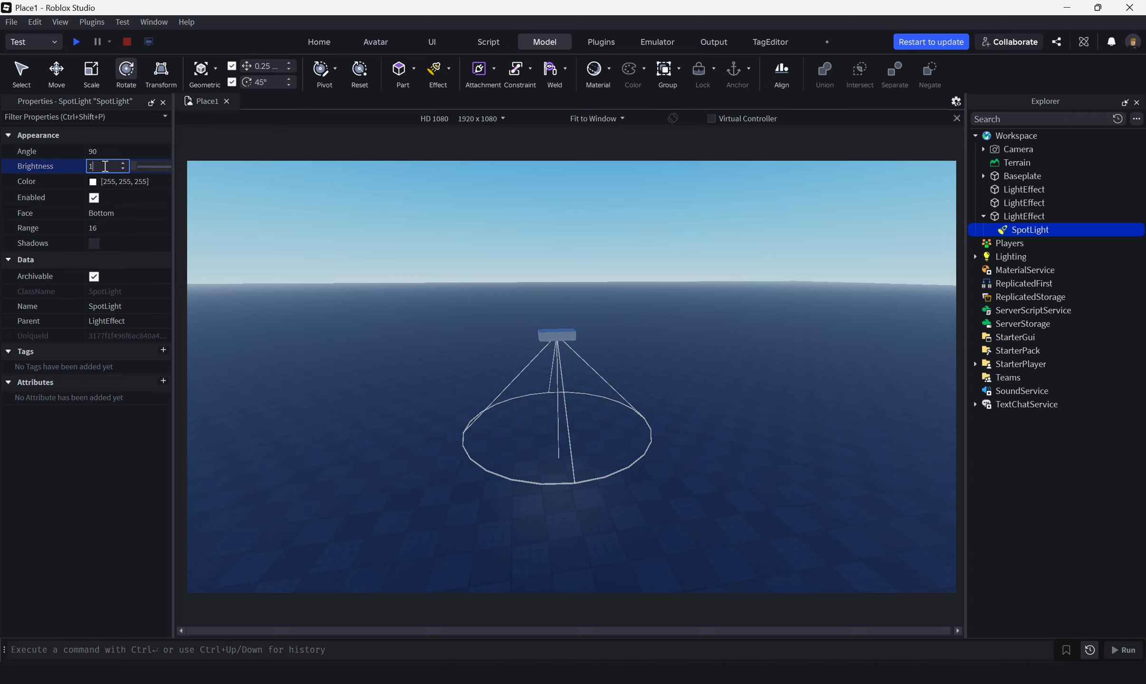
{"action": "type", "text": "0"}
{"action": "key", "text": "Return"}
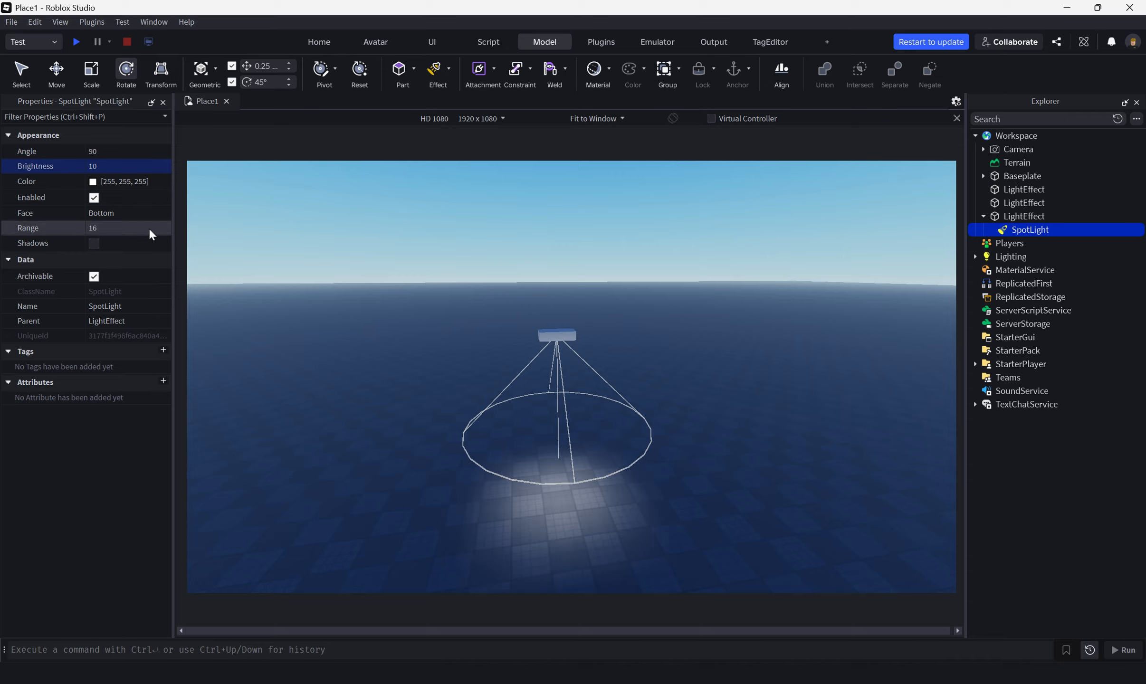
{"action": "left_click", "coordinate": [134, 228]}
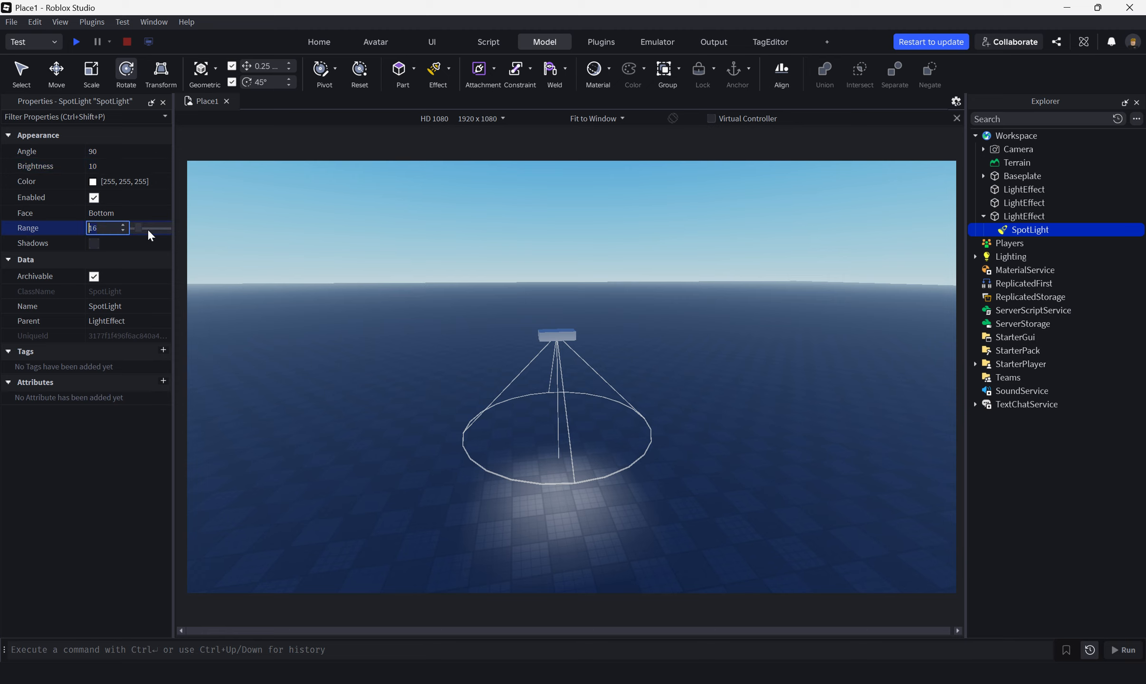
{"action": "left_click_drag", "start_coordinate": [136, 229], "coordinate": [146, 227]}
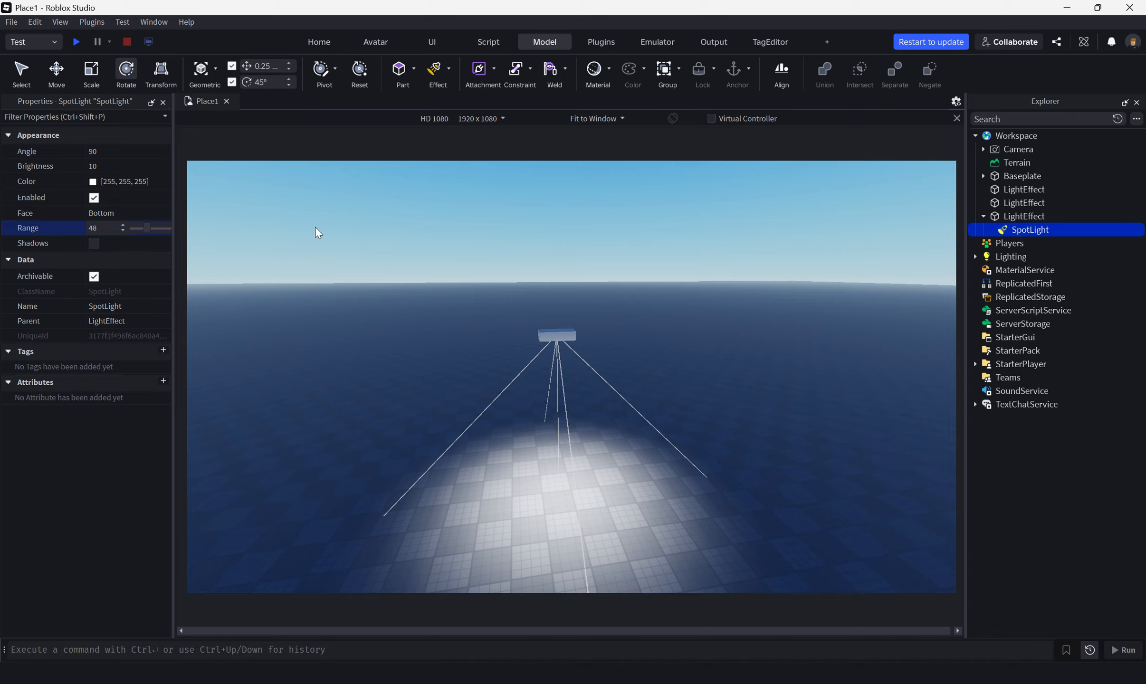
{"action": "left_click", "coordinate": [499, 273]}
{"action": "left_click", "coordinate": [551, 333]}
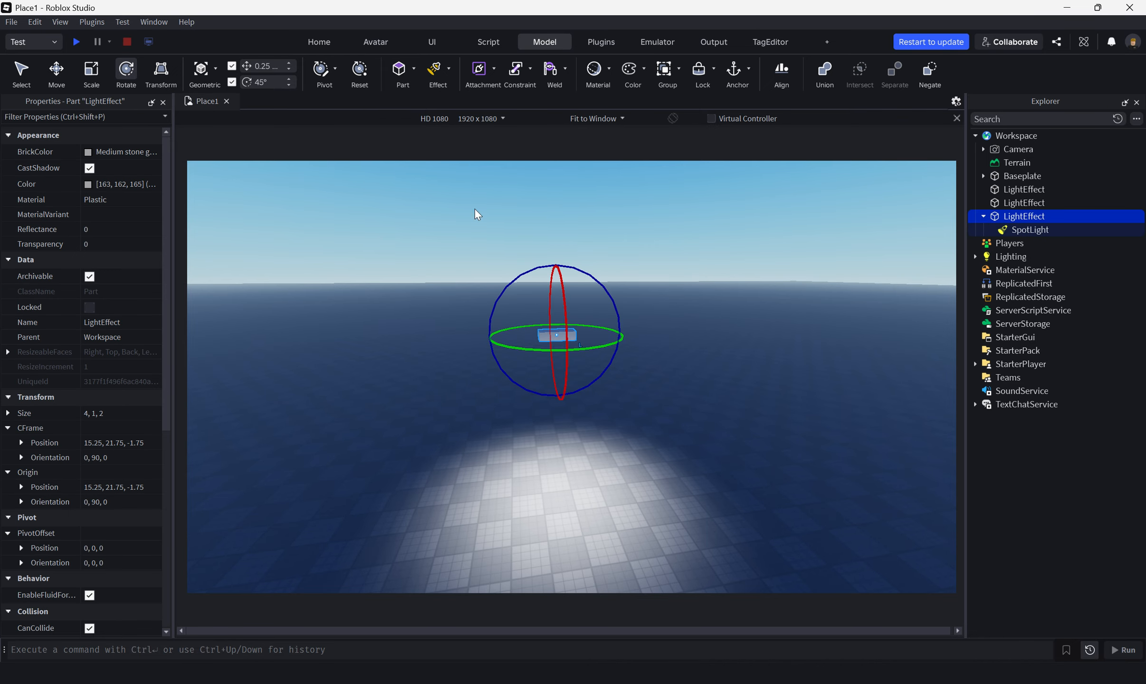
{"action": "left_click", "coordinate": [451, 68]}
{"action": "left_click", "coordinate": [452, 69]}
- Narrow the SpotLight's angle to 18 and set its brightness to 40
{"action": "left_click", "coordinate": [1011, 228]}
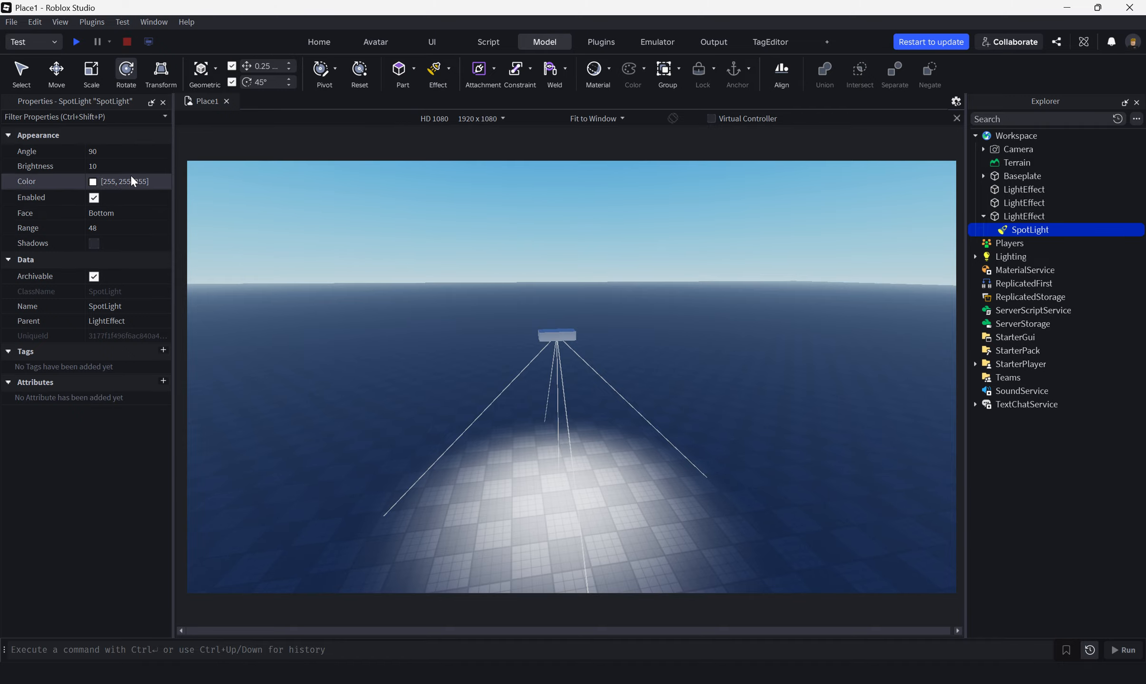
{"action": "right_click_drag", "start_coordinate": [677, 373], "coordinate": [687, 365]}
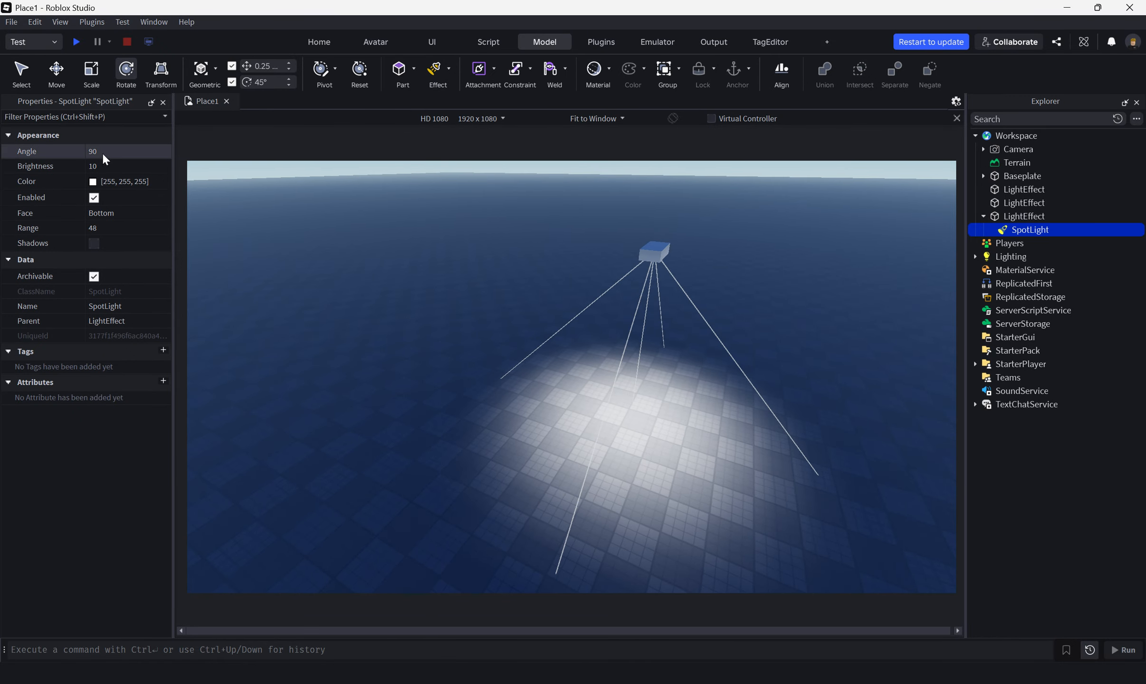
{"action": "left_click", "coordinate": [104, 153]}
{"action": "left_click_drag", "start_coordinate": [150, 150], "coordinate": [199, 166]}
{"action": "left_click", "coordinate": [113, 160]}
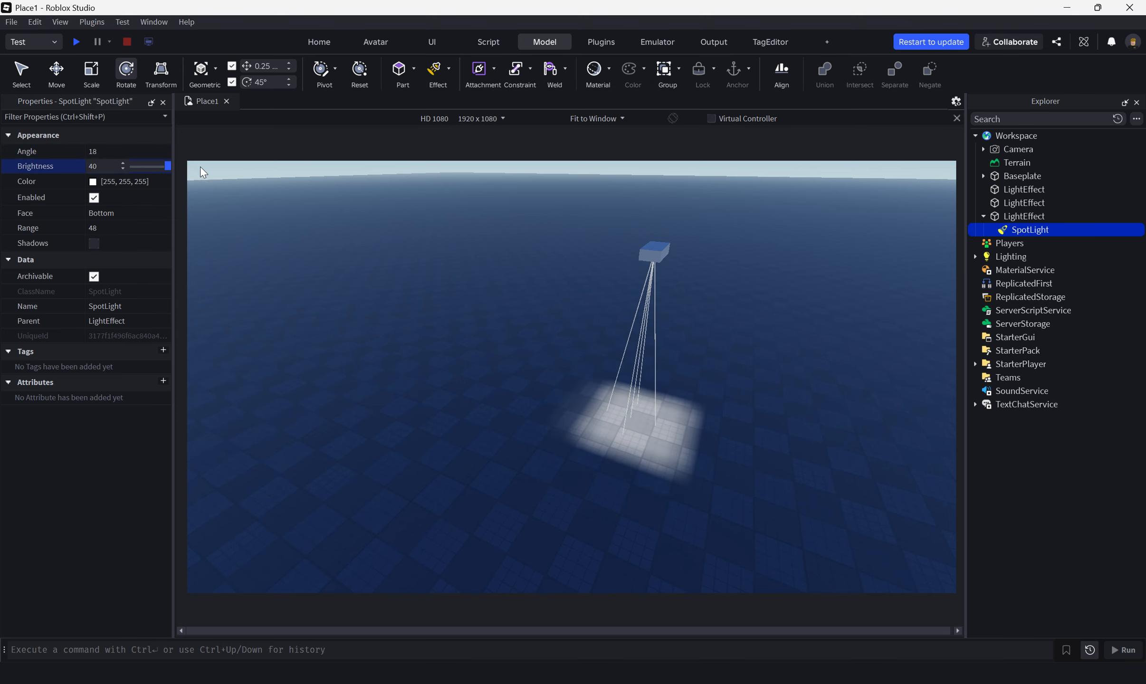
- Try a range of 5 on the SpotLight and settle on a range of 30
{"action": "key", "text": "d"}
{"action": "right_click_drag", "start_coordinate": [477, 232], "coordinate": [520, 243]}
{"action": "left_click", "coordinate": [537, 268]}
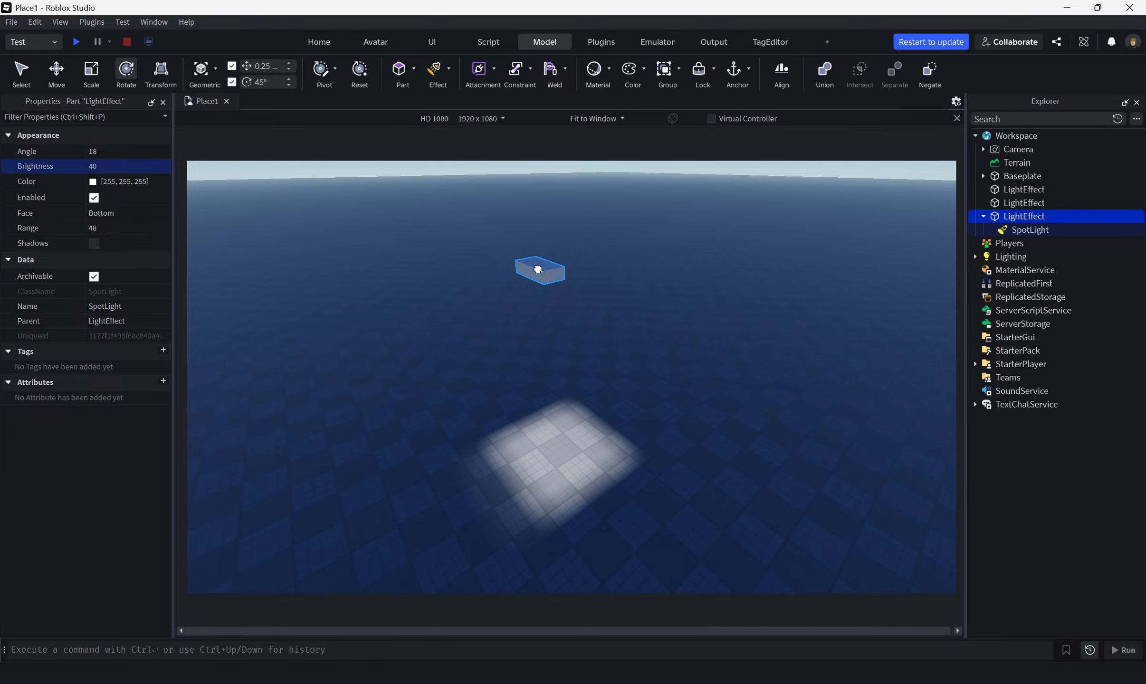
{"action": "left_click", "coordinate": [1029, 230]}
{"action": "left_click", "coordinate": [110, 228]}
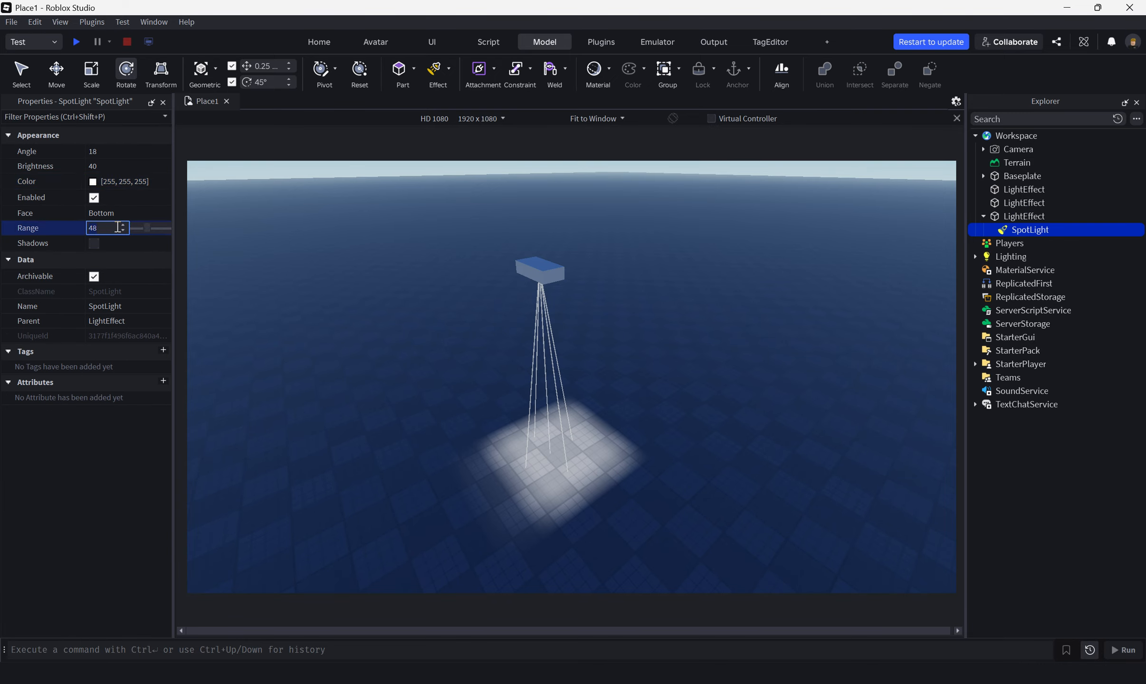
{"action": "type", "text": "5"}
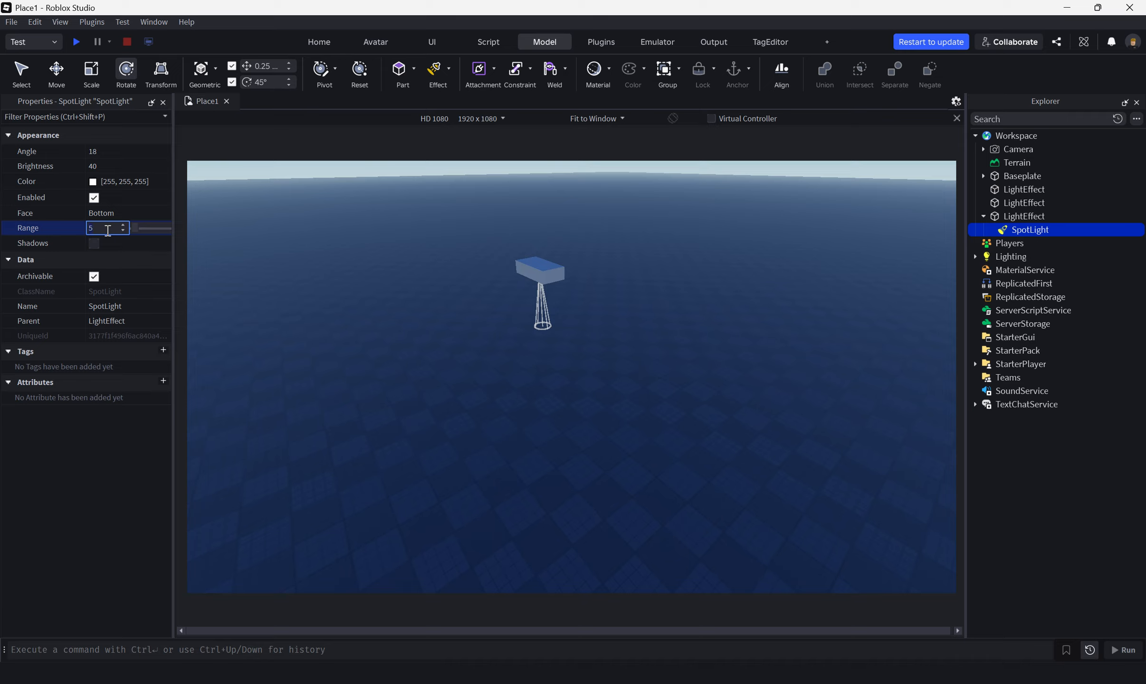
{"action": "key", "text": "BackSpace"}
{"action": "type", "text": "30"}
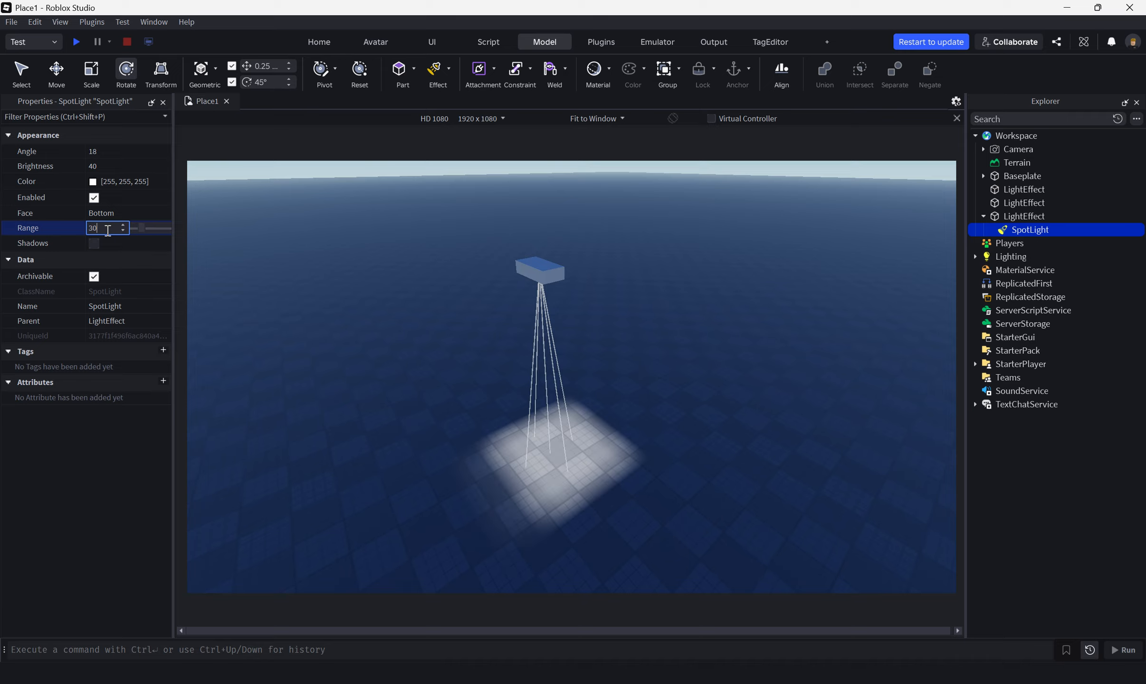
{"action": "key", "text": "Return"}
- Change the SpotLight's color to pure red (255, 0, 0)
{"action": "left_click", "coordinate": [540, 262]}
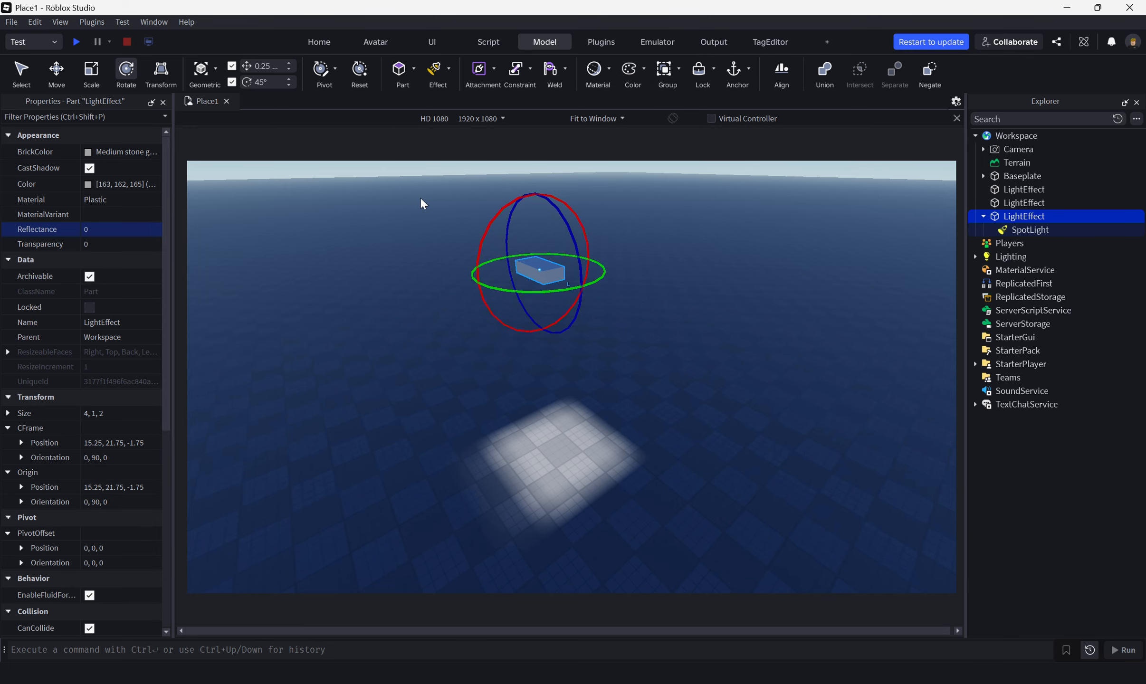
{"action": "left_click", "coordinate": [1030, 229]}
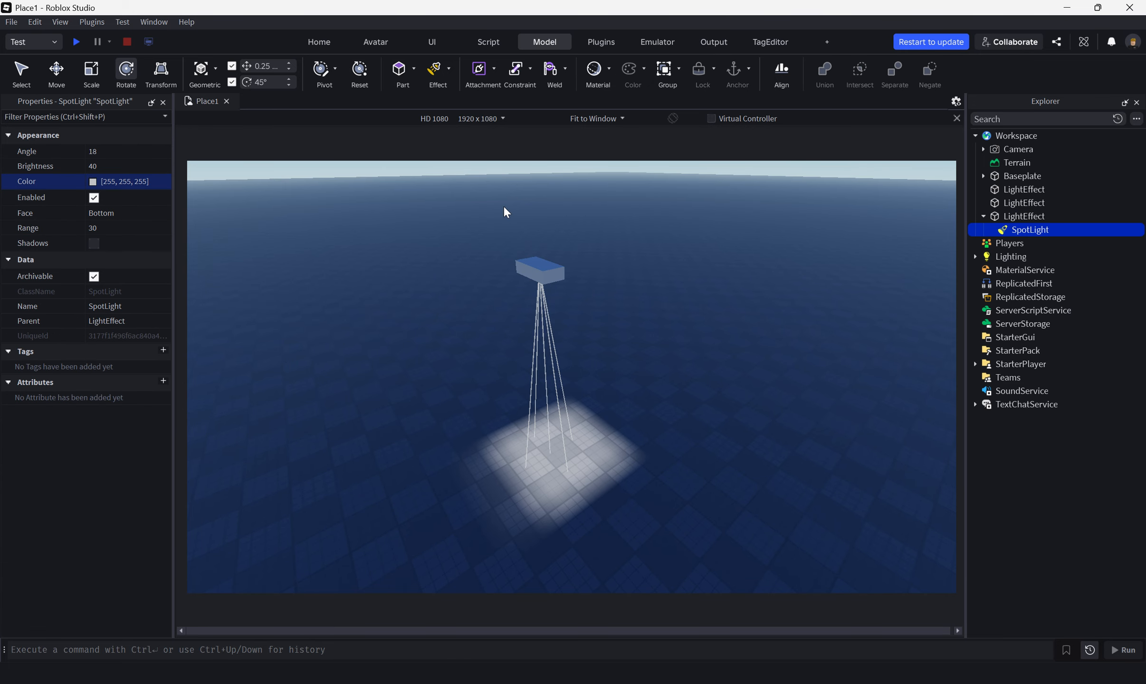
{"action": "left_click", "coordinate": [93, 182]}
{"action": "left_click", "coordinate": [428, 295]}
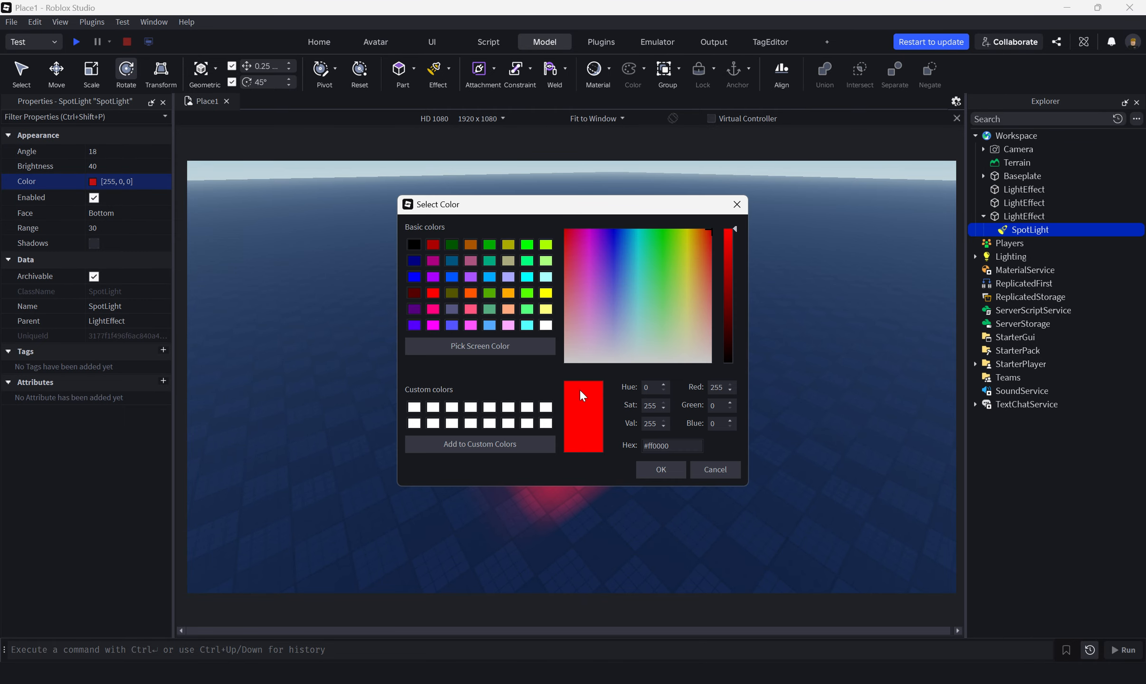
{"action": "left_click", "coordinate": [659, 474]}
{"action": "right_click_drag", "start_coordinate": [667, 431], "coordinate": [639, 434]}
{"action": "scroll", "coordinate": [667, 431], "scroll_direction": "down", "scroll_amount": 2}
{"action": "left_click", "coordinate": [657, 420]}
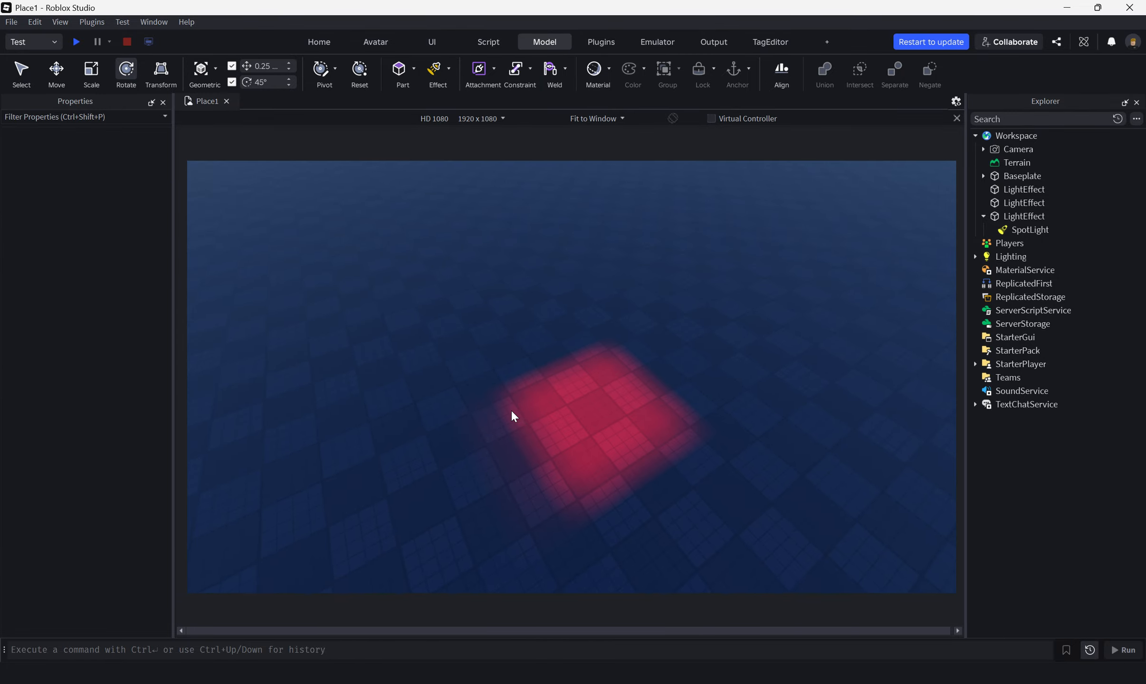
- Set the red SpotLight's face to Front
{"action": "right_click_drag", "start_coordinate": [554, 432], "coordinate": [553, 433]}
{"action": "right_click_drag", "start_coordinate": [582, 494], "coordinate": [582, 494]}
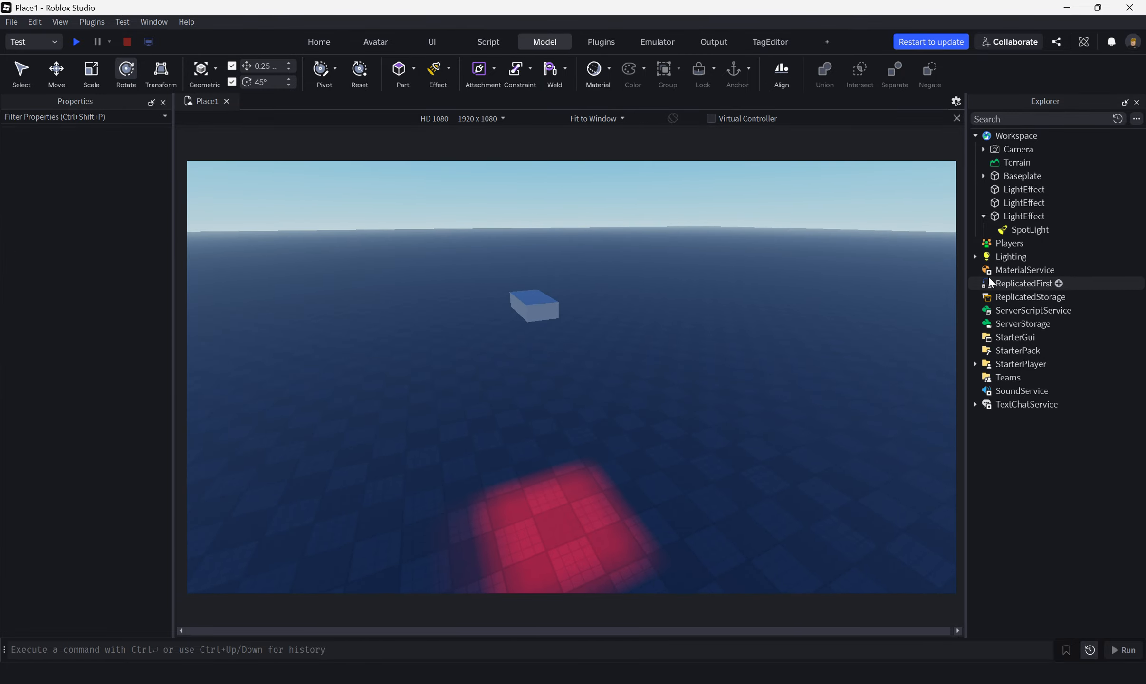
{"action": "left_click", "coordinate": [1003, 231]}
{"action": "left_click", "coordinate": [534, 307]}
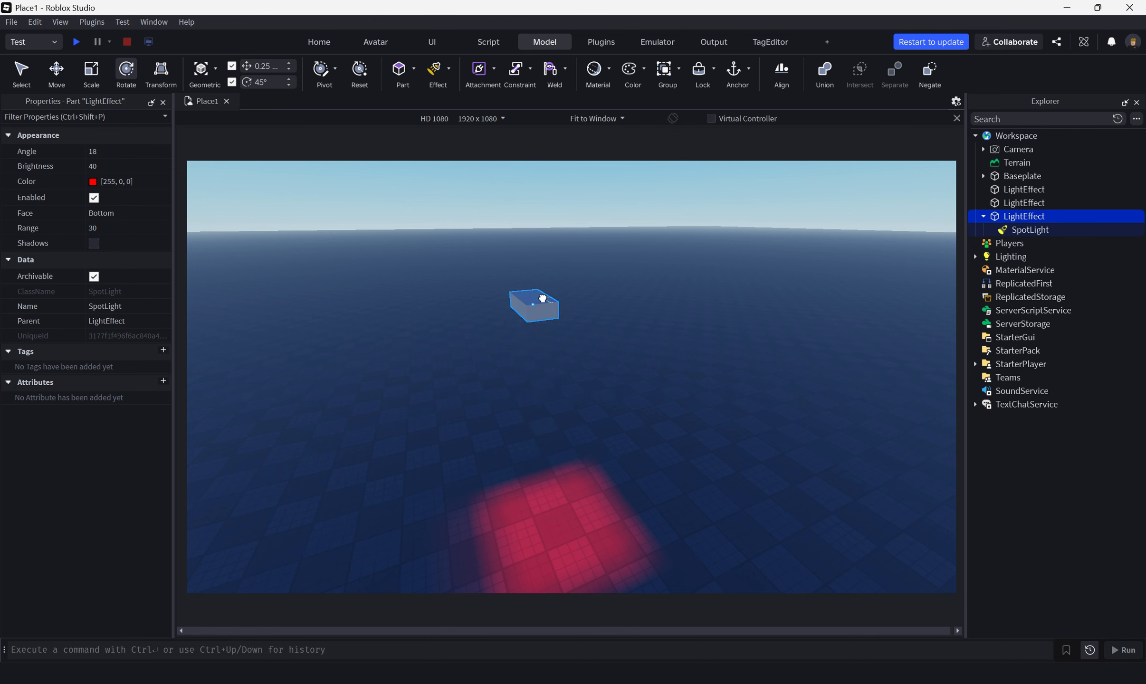
{"action": "left_click", "coordinate": [1003, 230]}
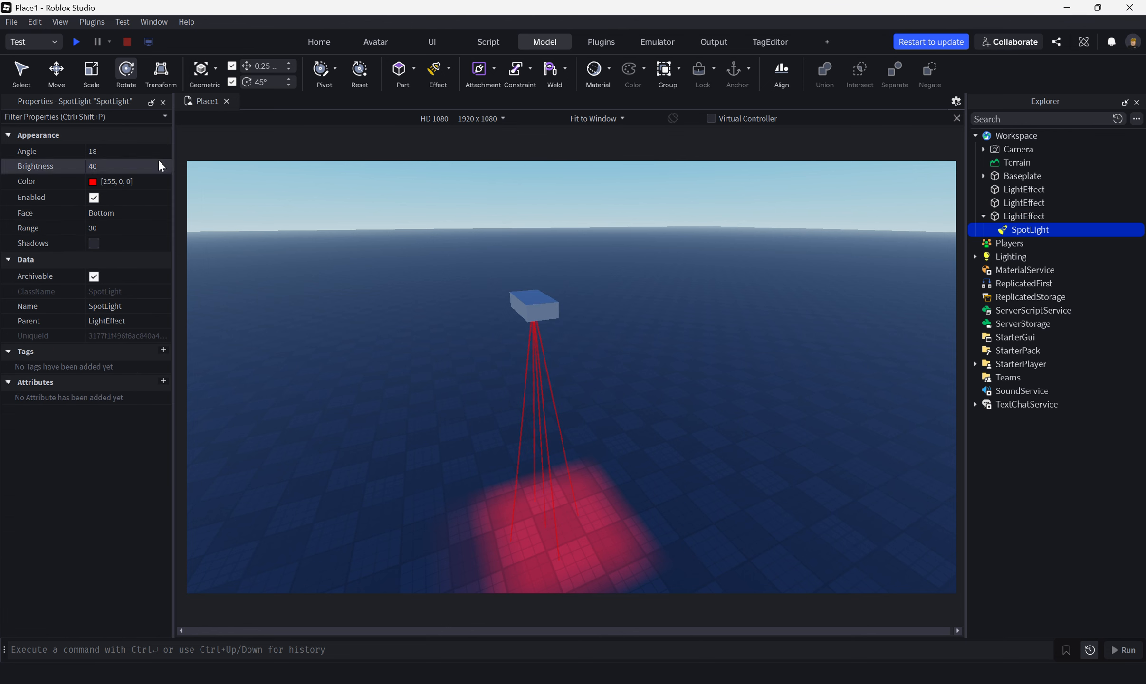
{"action": "left_click", "coordinate": [137, 153]}
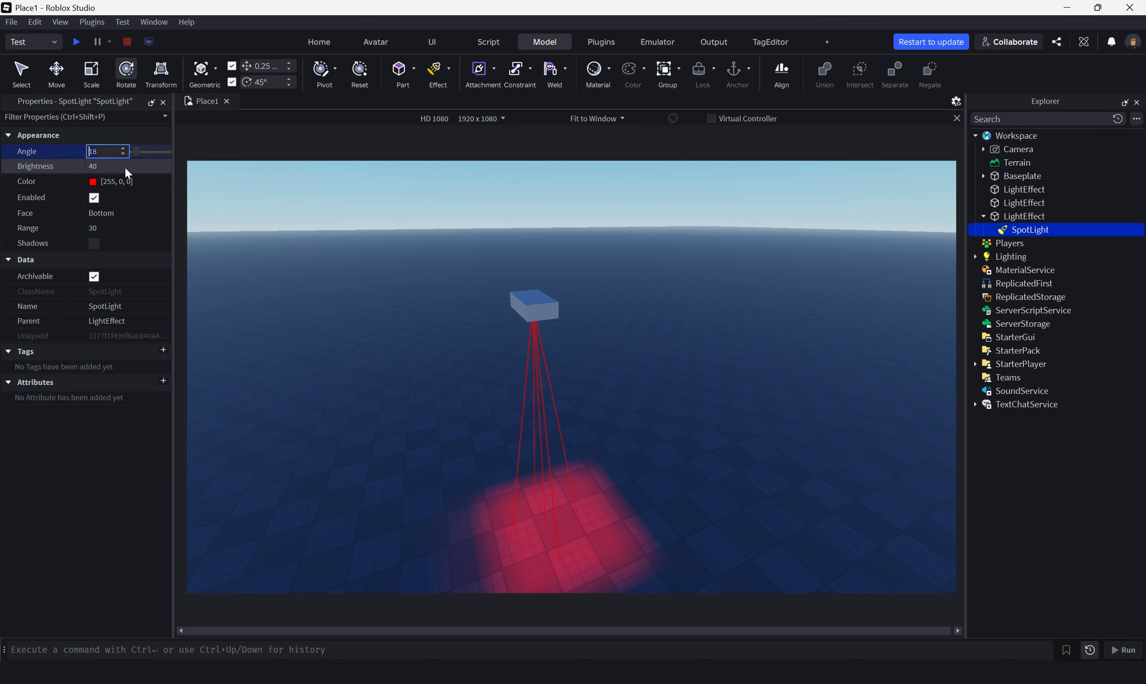
{"action": "left_click", "coordinate": [114, 213]}
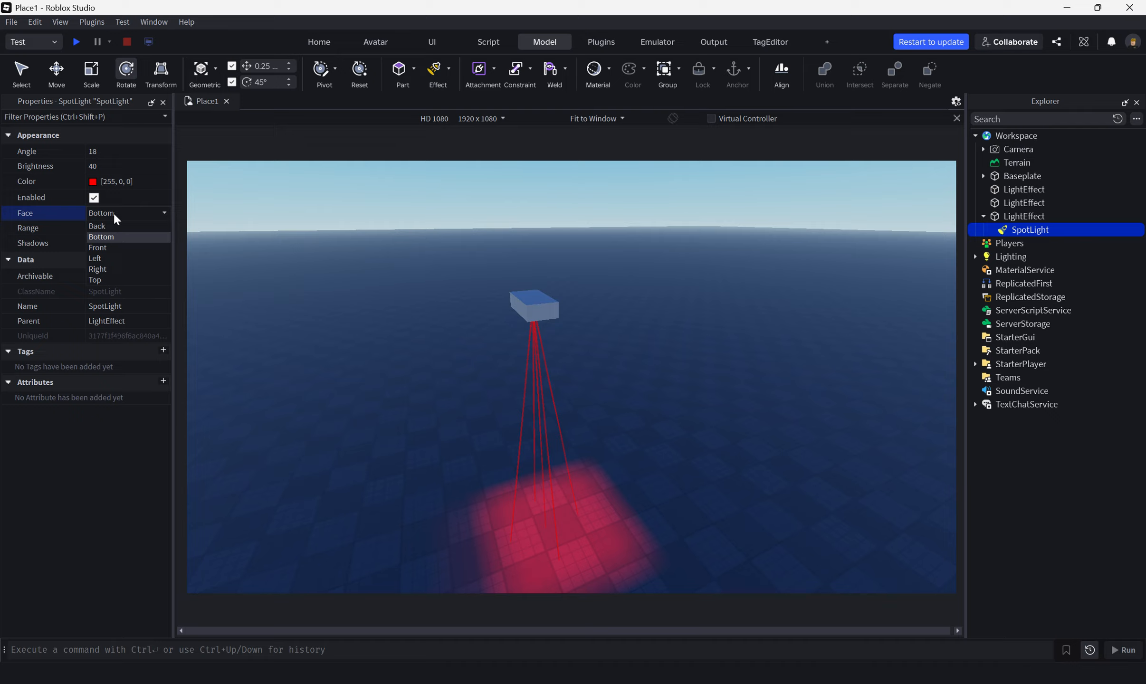
{"action": "left_click", "coordinate": [108, 245]}
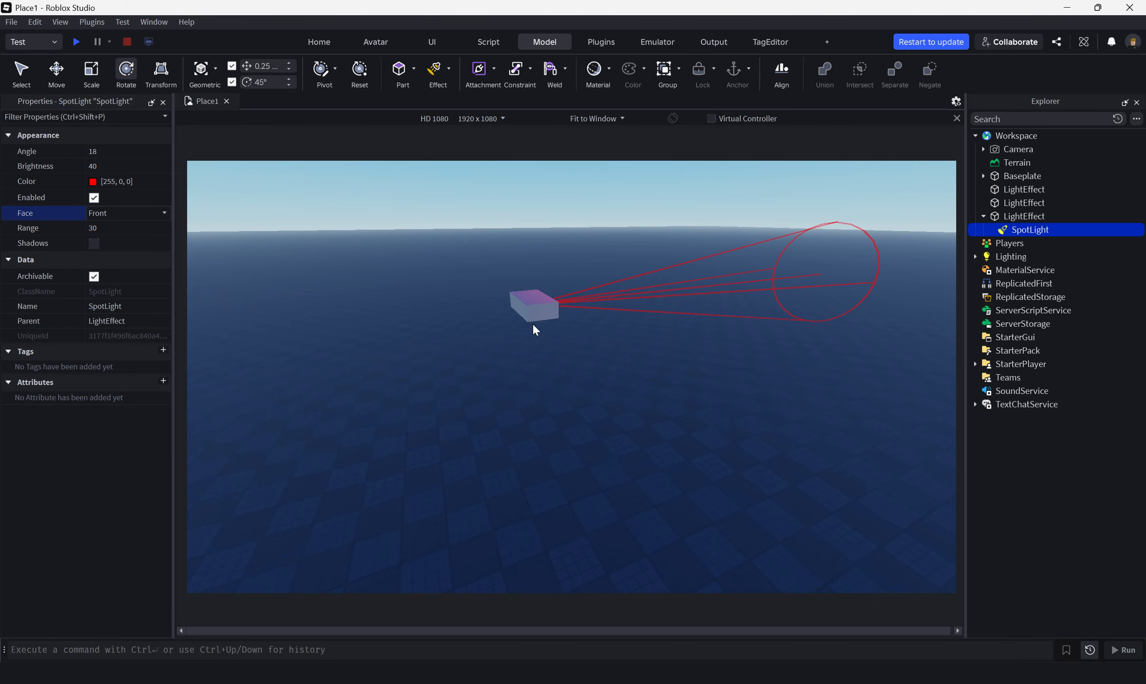
- Lower the LightEffect part with the red SpotLight onto the baseplate at position 25.25, 0.5, 9.25
{"action": "left_click", "coordinate": [529, 310]}
{"action": "left_click_drag", "start_coordinate": [529, 310], "coordinate": [384, 480]}
{"action": "right_click_drag", "start_coordinate": [592, 437], "coordinate": [622, 435]}
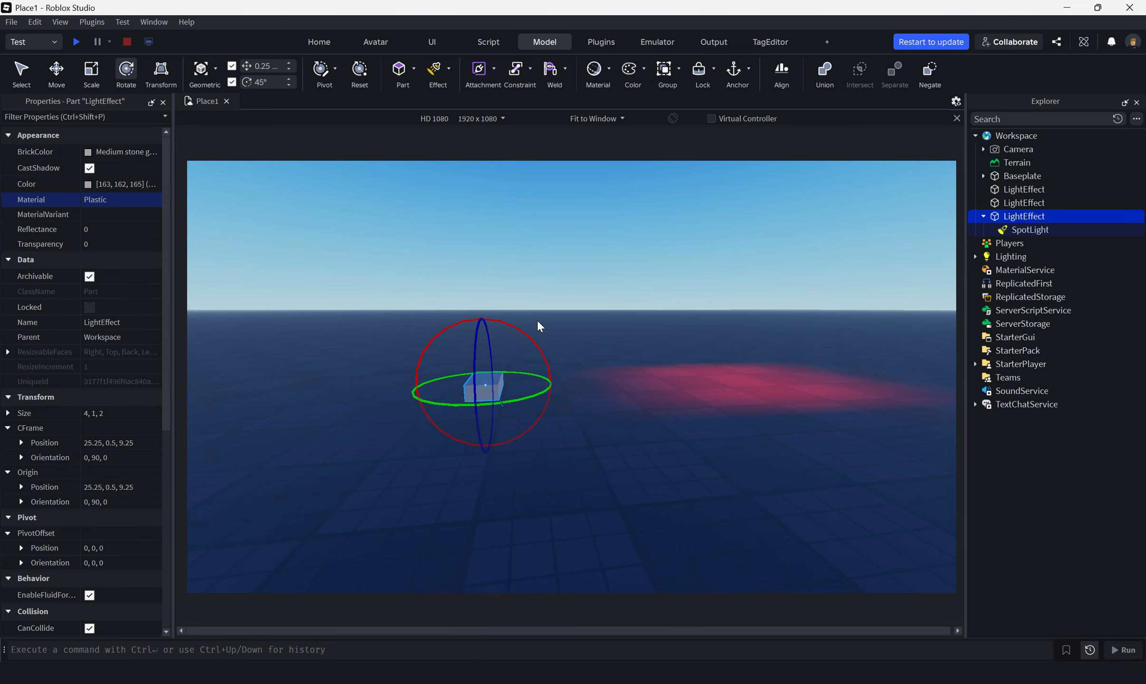
- Raise the LightEffect part with the red SpotLight above the baseplate to position 25.25, 14.5, 9.25
{"action": "left_click", "coordinate": [62, 67]}
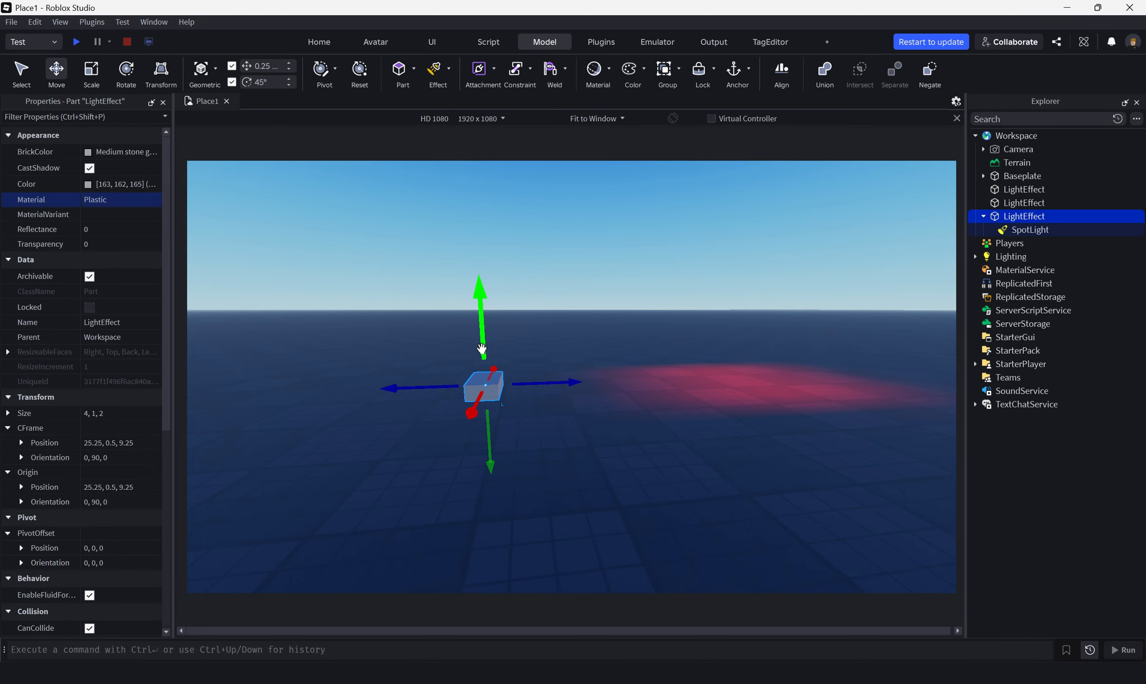
{"action": "left_click_drag", "start_coordinate": [482, 353], "coordinate": [491, 147]}
{"action": "key", "text": "f"}
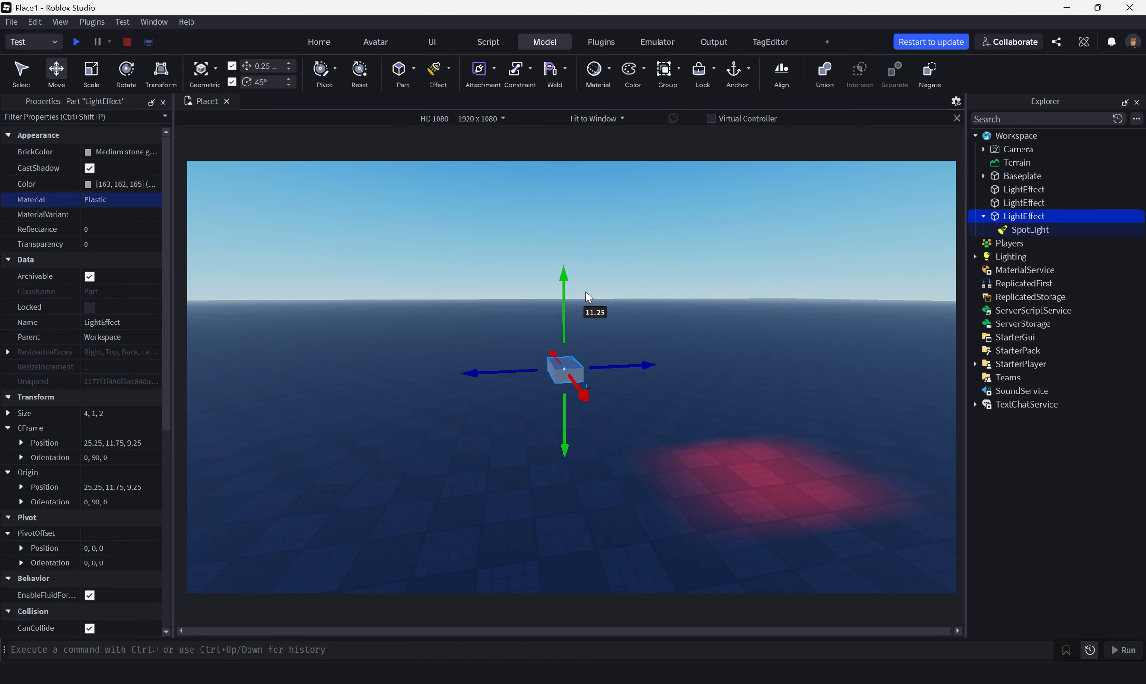
{"action": "left_click_drag", "start_coordinate": [573, 311], "coordinate": [590, 352]}
- Rotate the raised LightEffect part to orientation -90, 90, 0 so its beam points straight down, and show the SpotLight's cone
{"action": "left_click", "coordinate": [126, 71]}
{"action": "left_click", "coordinate": [765, 479]}
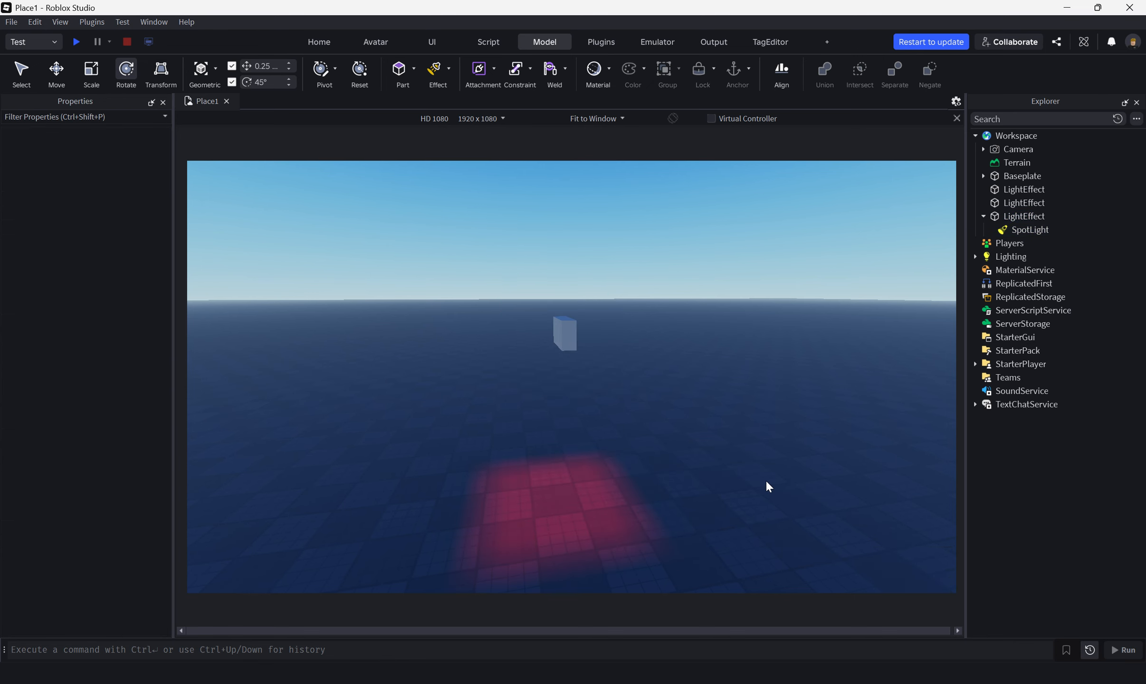
{"action": "left_click", "coordinate": [1028, 230]}
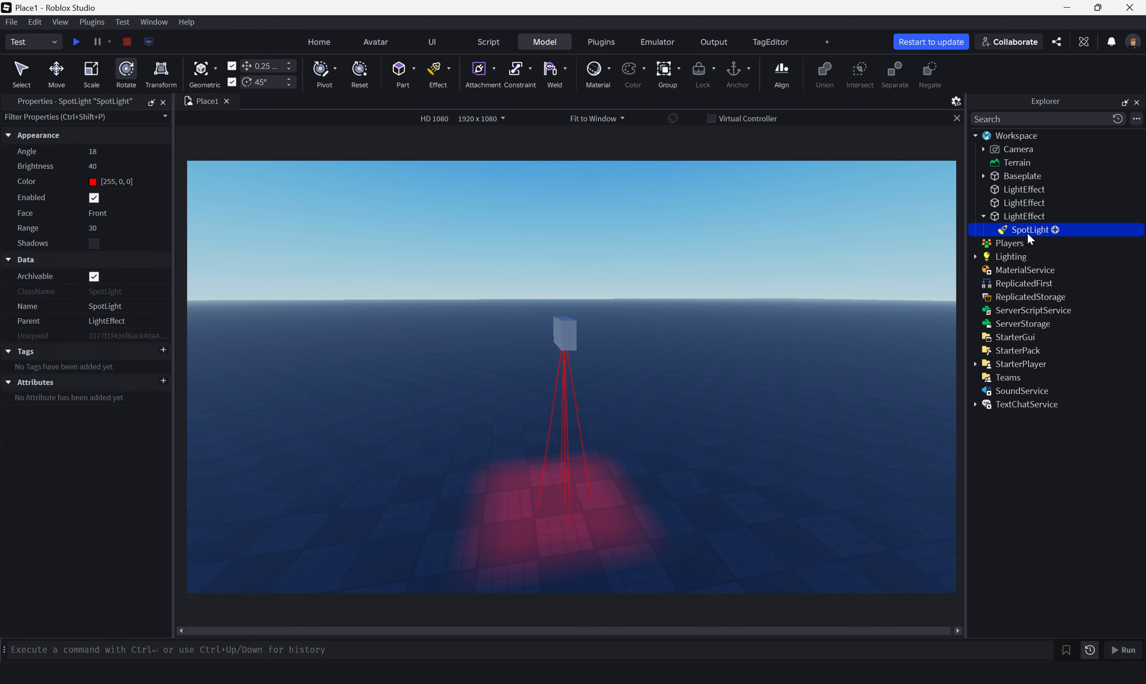
- Rotate the LightEffect part back to level so its red beam shines horizontally above the baseplate
{"action": "left_click", "coordinate": [580, 325]}
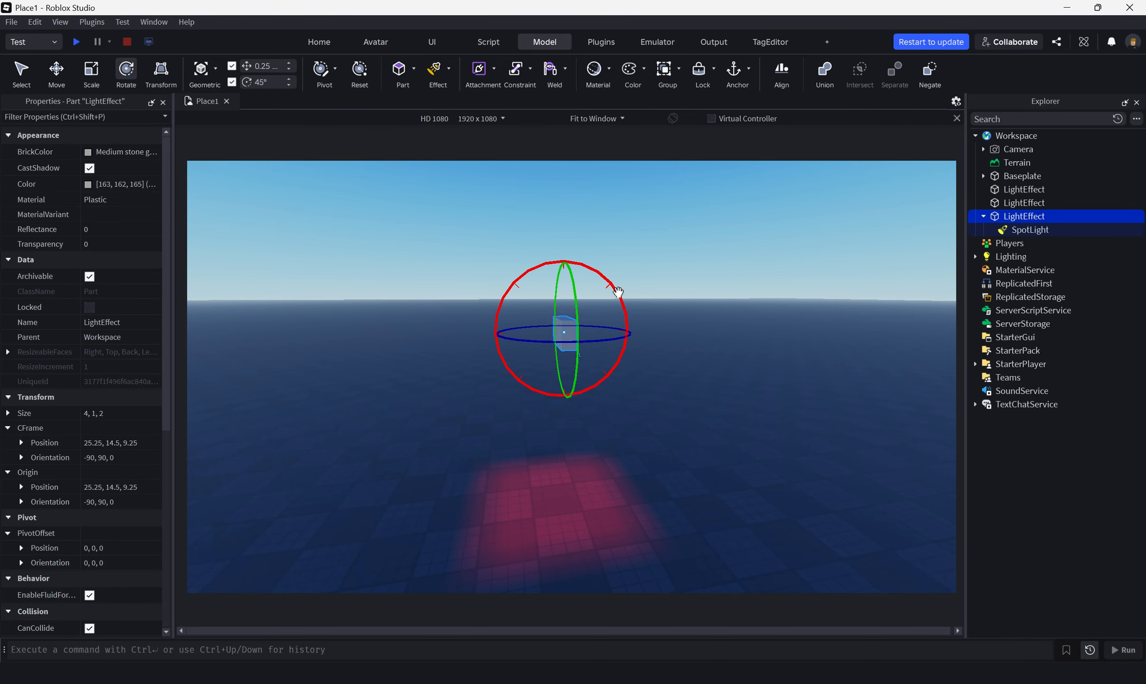
{"action": "right_click_drag", "start_coordinate": [619, 292], "coordinate": [625, 295]}
{"action": "left_click_drag", "start_coordinate": [604, 270], "coordinate": [575, 236]}
- Duplicate the red SpotLight within the same part and set the copy's face to Back
{"action": "left_click", "coordinate": [1017, 231]}
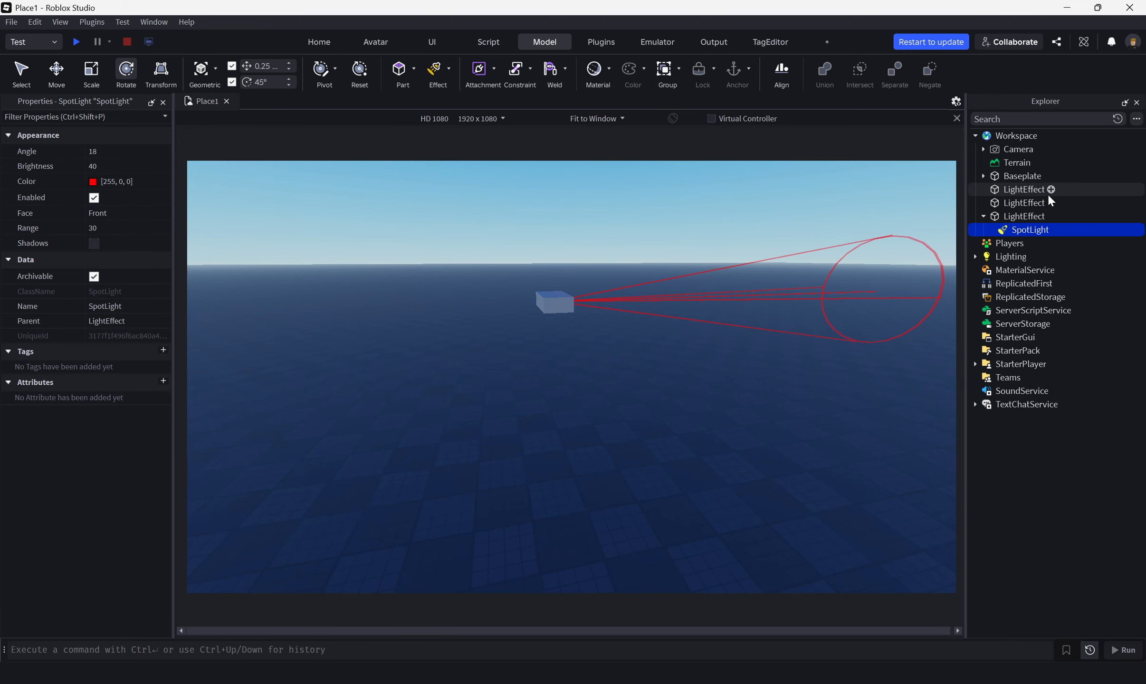
{"action": "key", "text": "ctrl+d"}
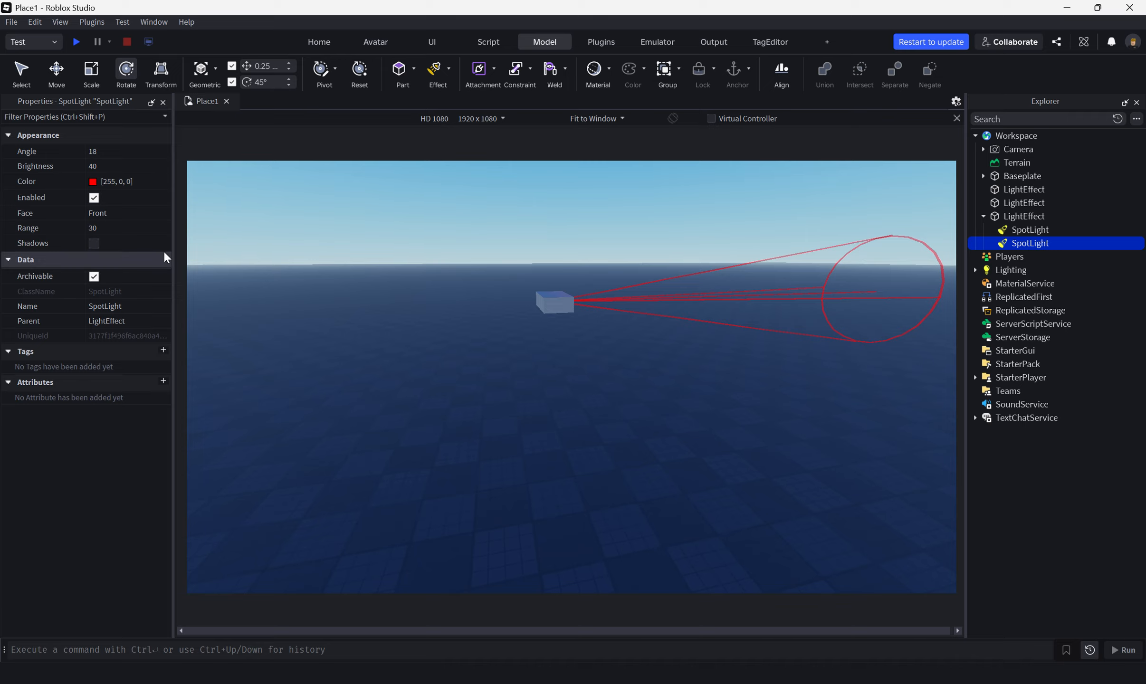
{"action": "left_click", "coordinate": [116, 214]}
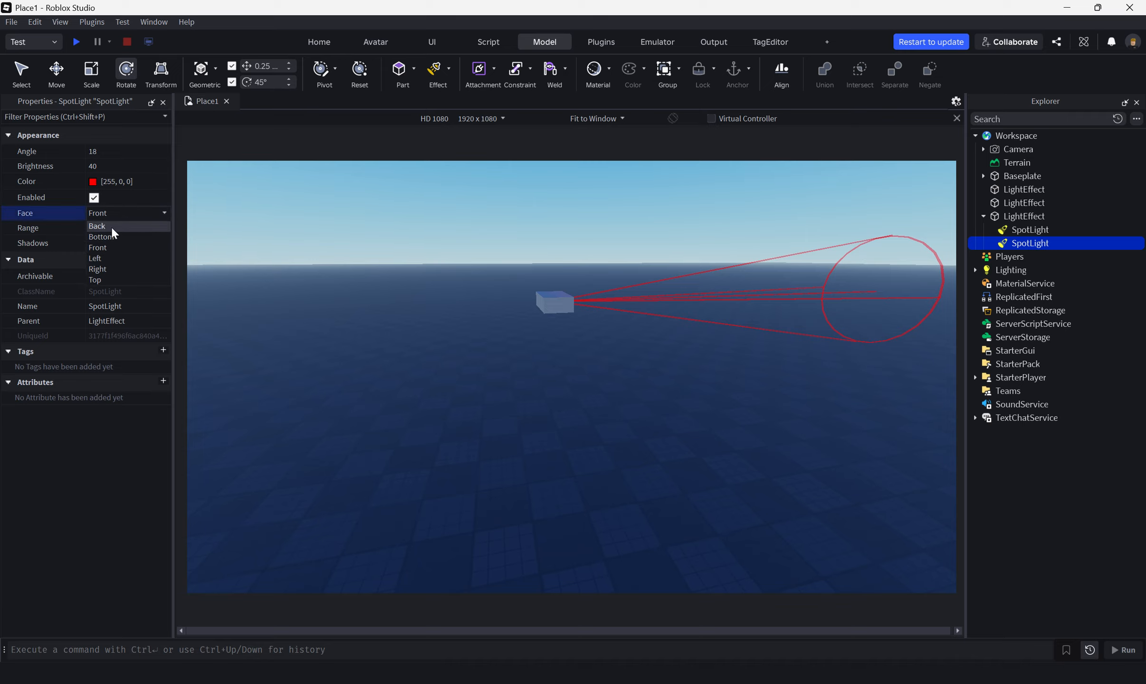
{"action": "left_click", "coordinate": [111, 226]}
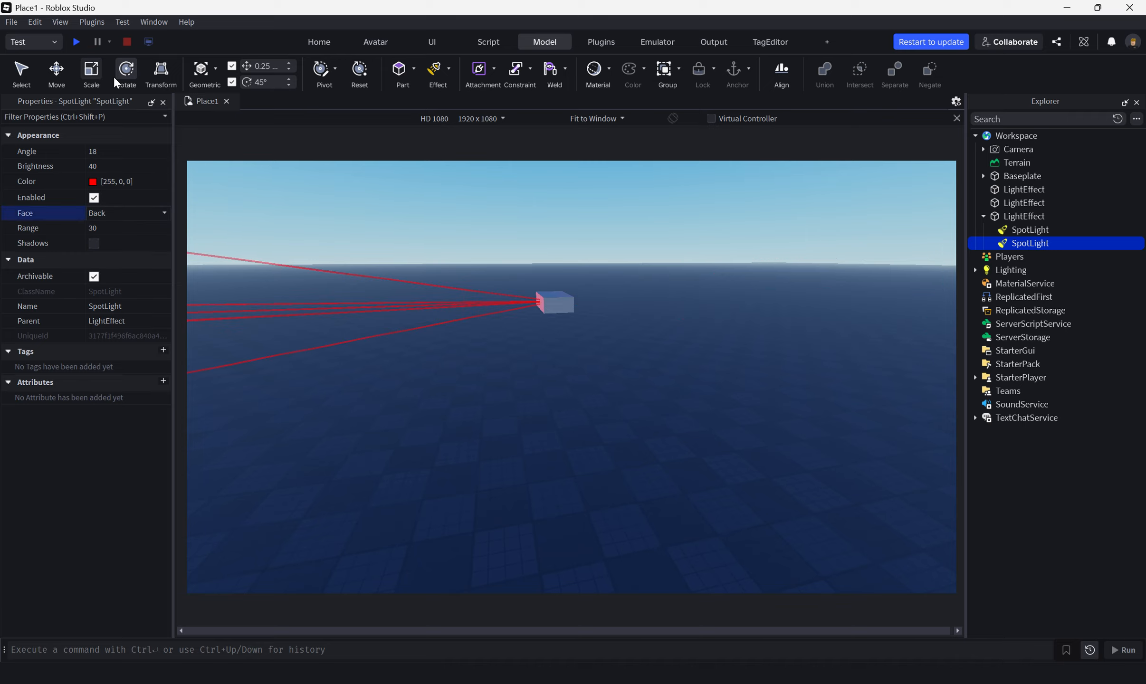
- Lower the part with both SpotLights to position 24.75, 0, 11 and rotate it to orientation 0, 135, 180
{"action": "left_click", "coordinate": [554, 303]}
{"action": "left_click_drag", "start_coordinate": [593, 258], "coordinate": [560, 456]}
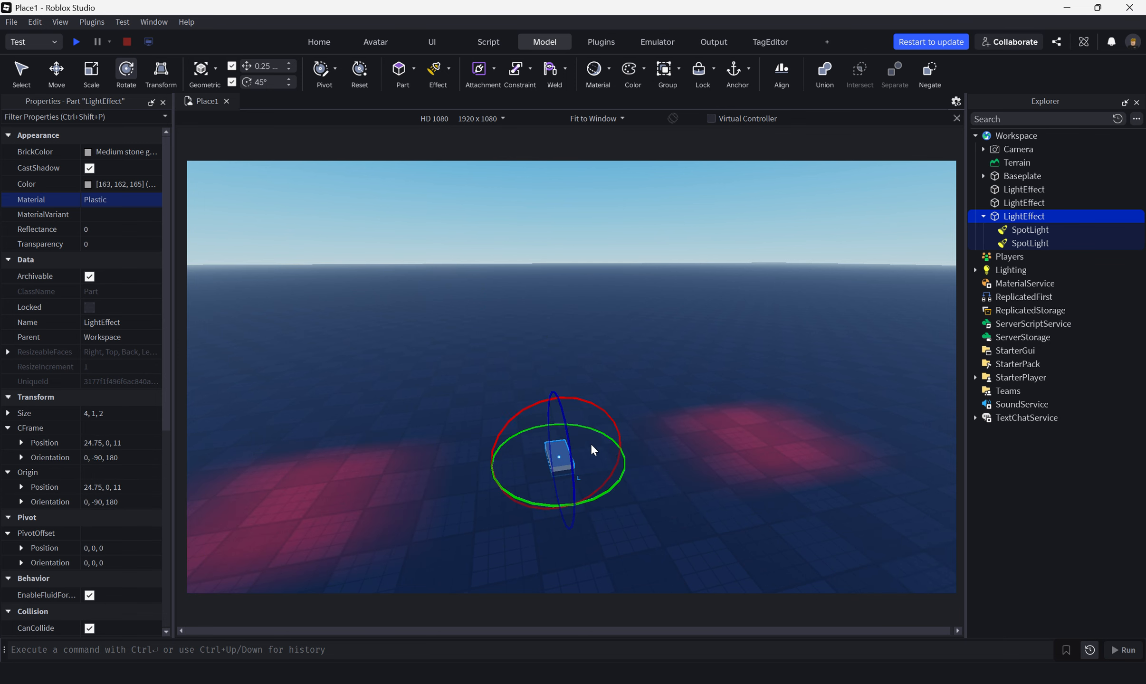
{"action": "left_click_drag", "start_coordinate": [593, 502], "coordinate": [582, 456]}
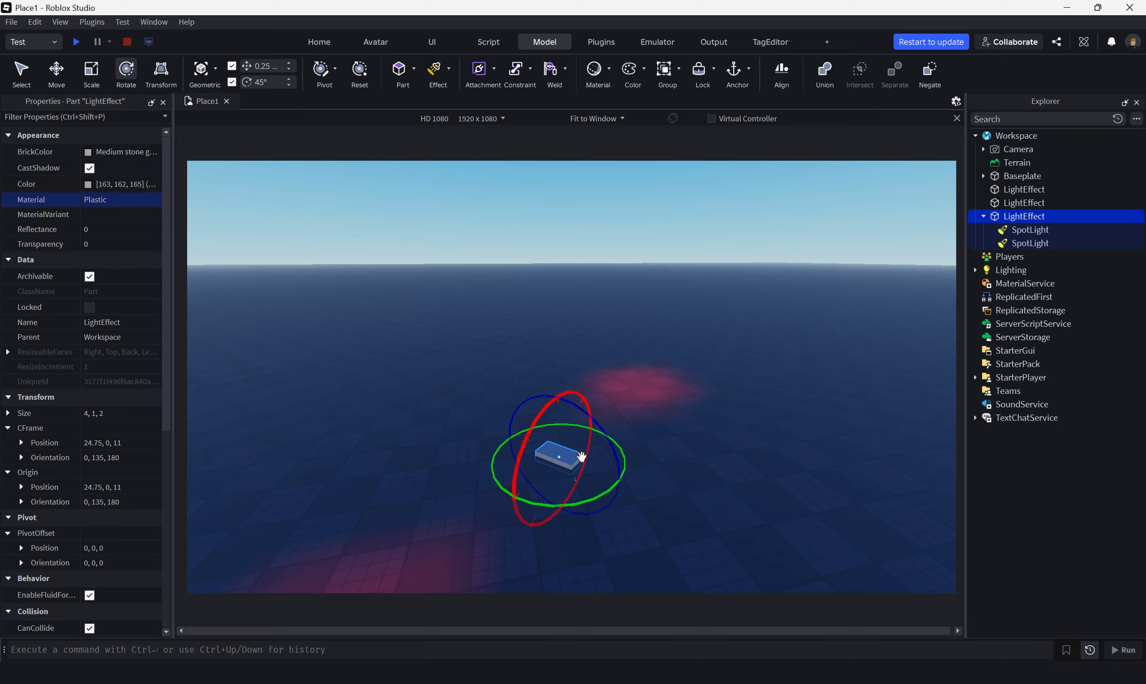
- Delete the front-facing SpotLight from the LightEffect part
{"action": "left_click", "coordinate": [1031, 231]}
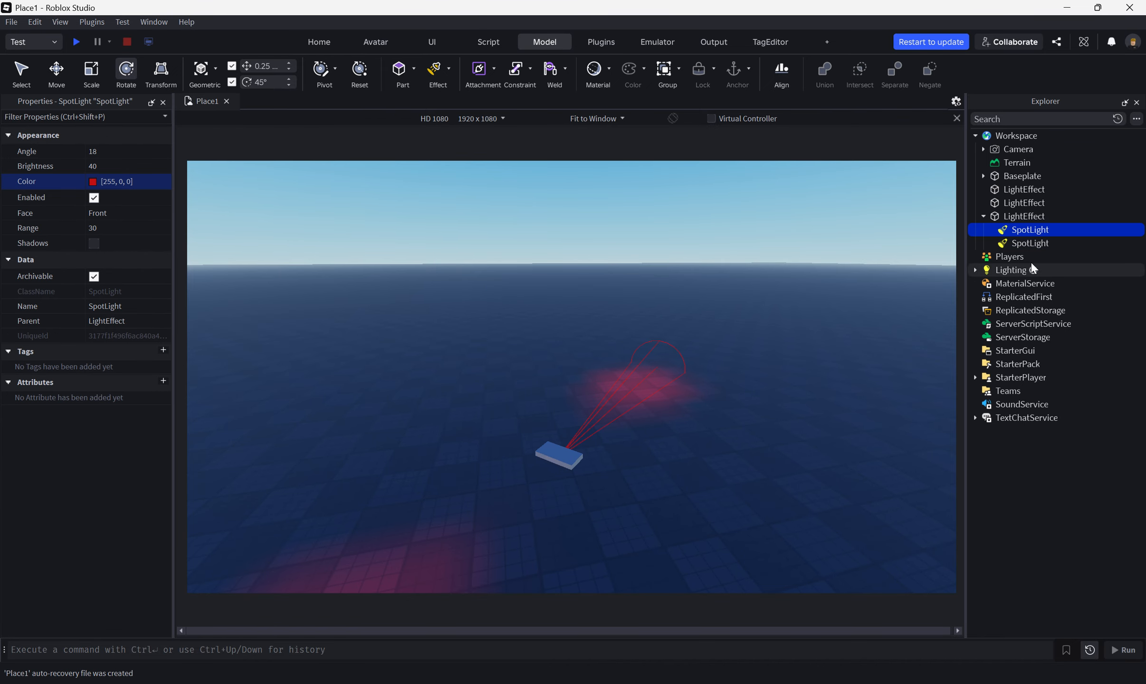
{"action": "key", "text": "Delete"}
- Rotate the LightEffect part to orientation 0, 90, 180 and raise it to position 24.75, 14.75, 11
{"action": "left_click", "coordinate": [553, 454]}
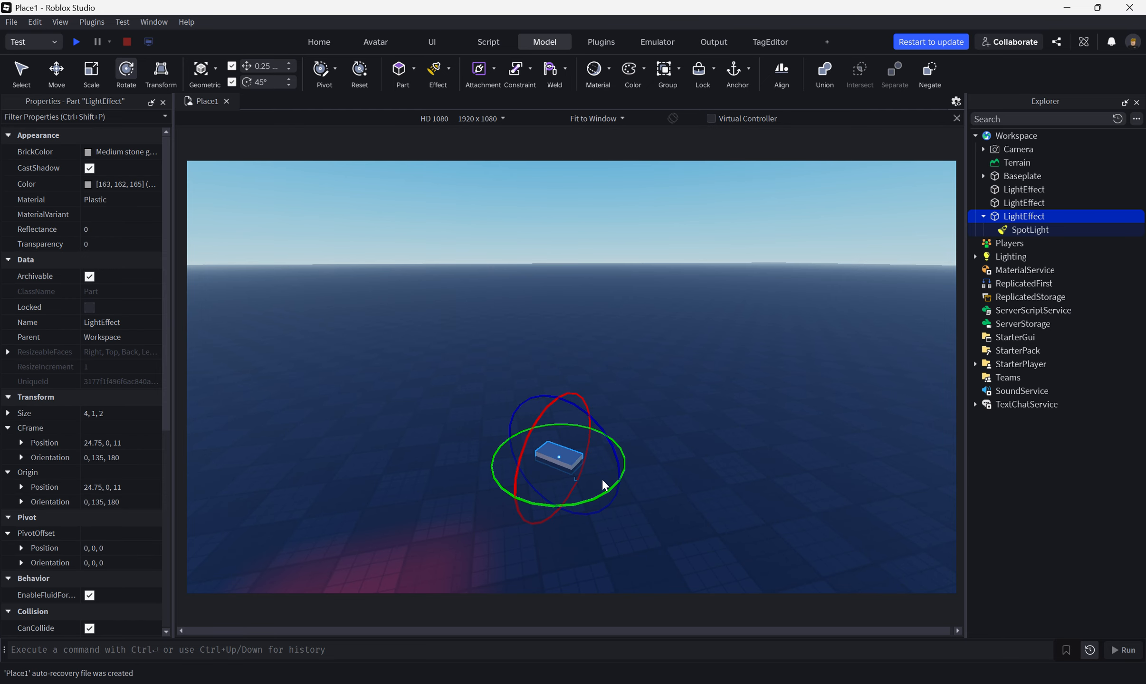
{"action": "left_click_drag", "start_coordinate": [601, 480], "coordinate": [520, 506]}
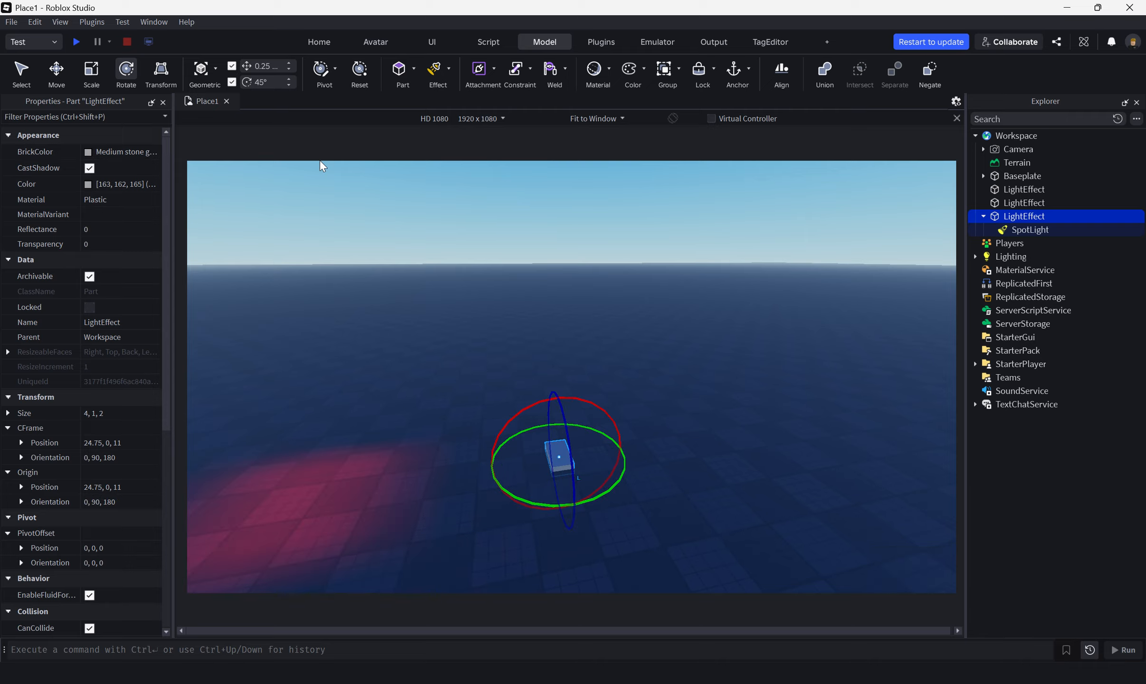
{"action": "left_click", "coordinate": [56, 70]}
{"action": "left_click_drag", "start_coordinate": [557, 392], "coordinate": [587, 229]}
- Set the back-facing SpotLight's range to 120 and its angle to 117
{"action": "left_click", "coordinate": [1024, 230]}
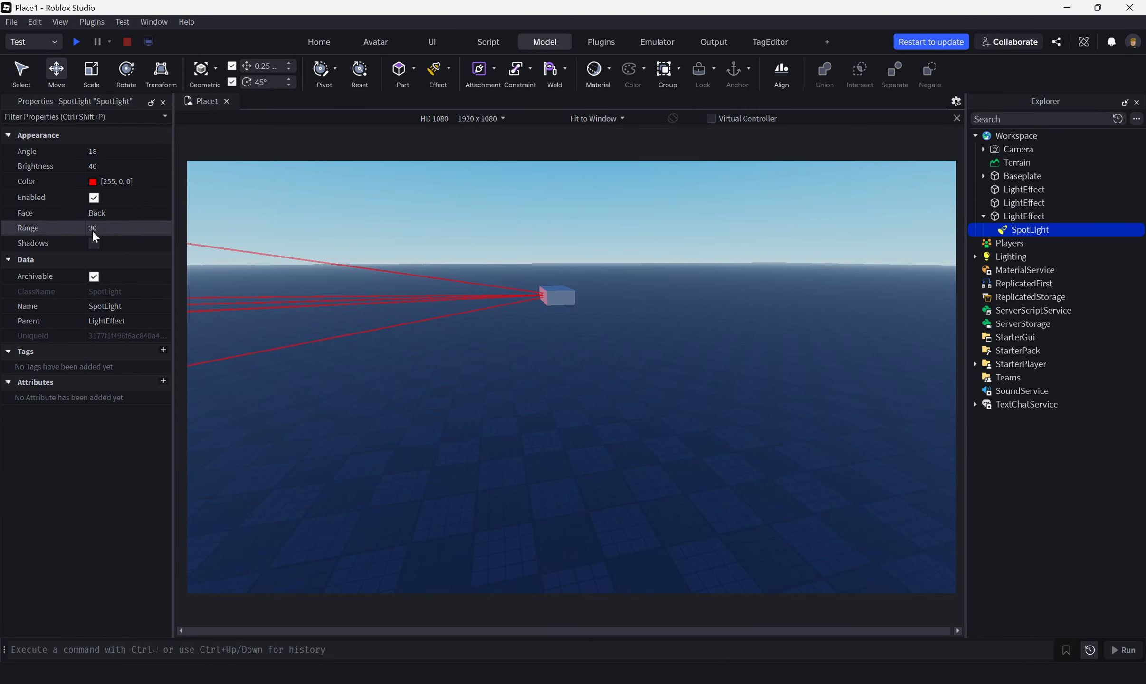
{"action": "left_click", "coordinate": [93, 228]}
{"action": "left_click_drag", "start_coordinate": [145, 228], "coordinate": [166, 229]}
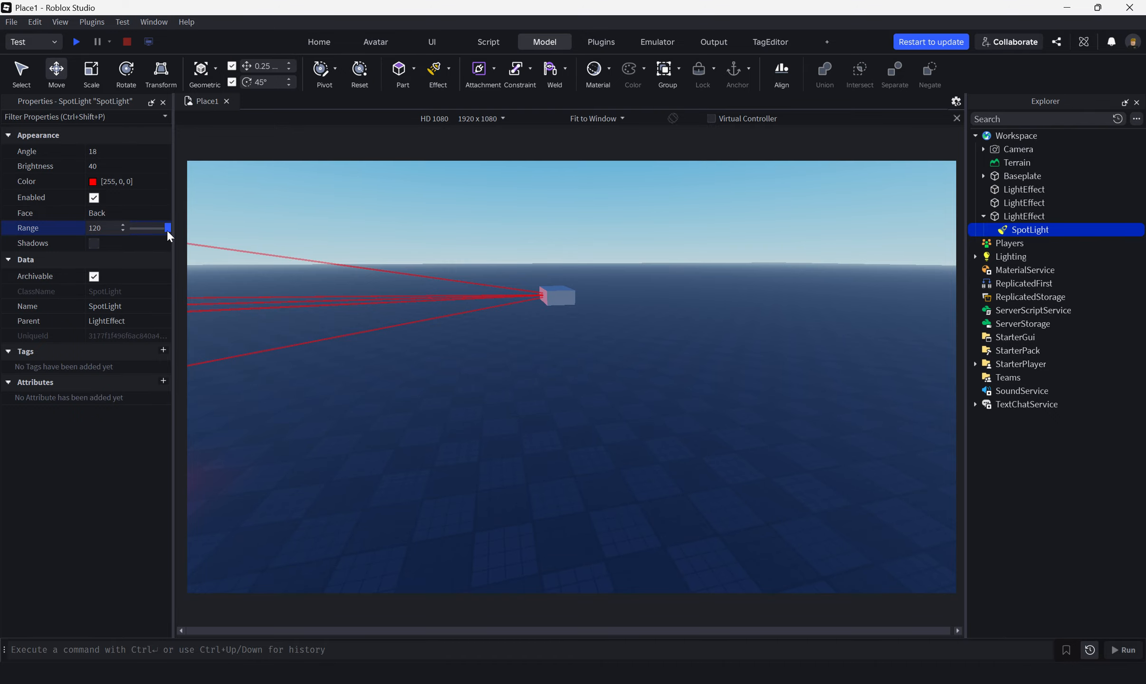
{"action": "right_click_drag", "start_coordinate": [259, 224], "coordinate": [374, 229]}
{"action": "scroll", "coordinate": [363, 229], "scroll_direction": "down", "scroll_amount": 3}
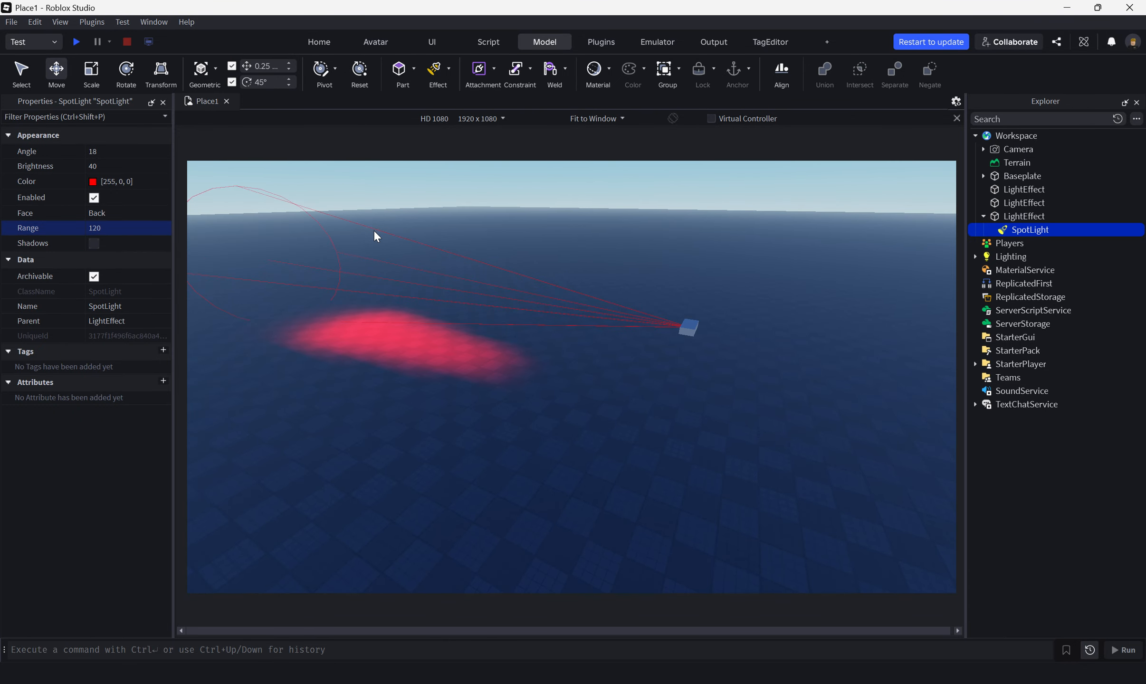
{"action": "left_click", "coordinate": [112, 152]}
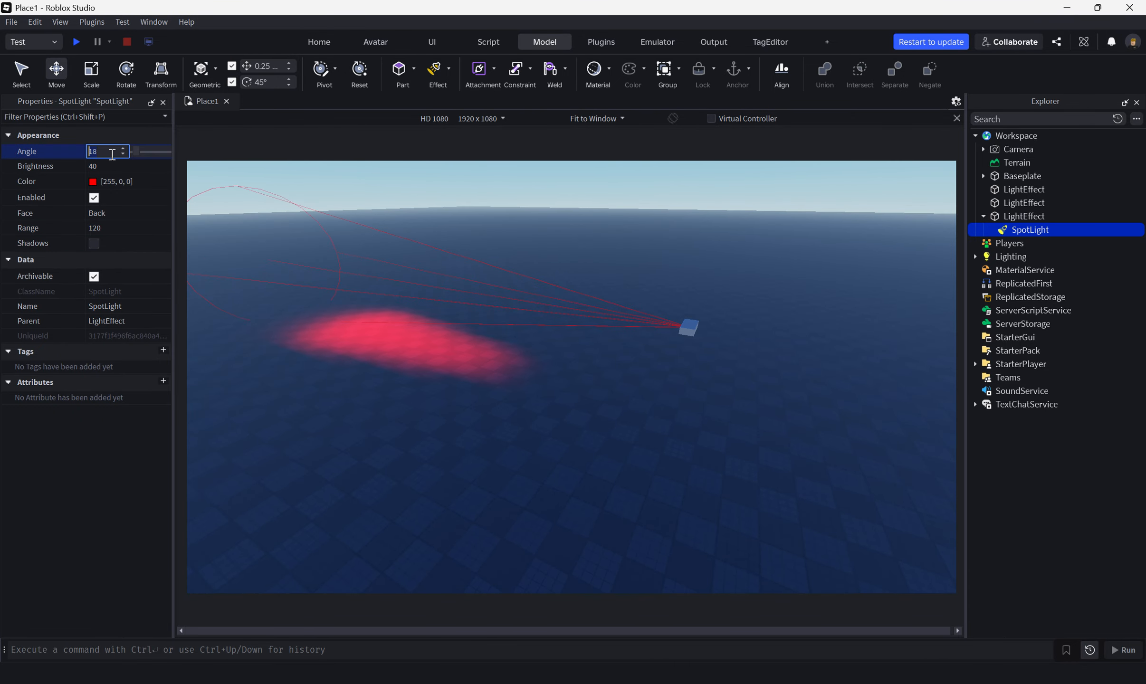
{"action": "left_click_drag", "start_coordinate": [137, 154], "coordinate": [156, 156]}
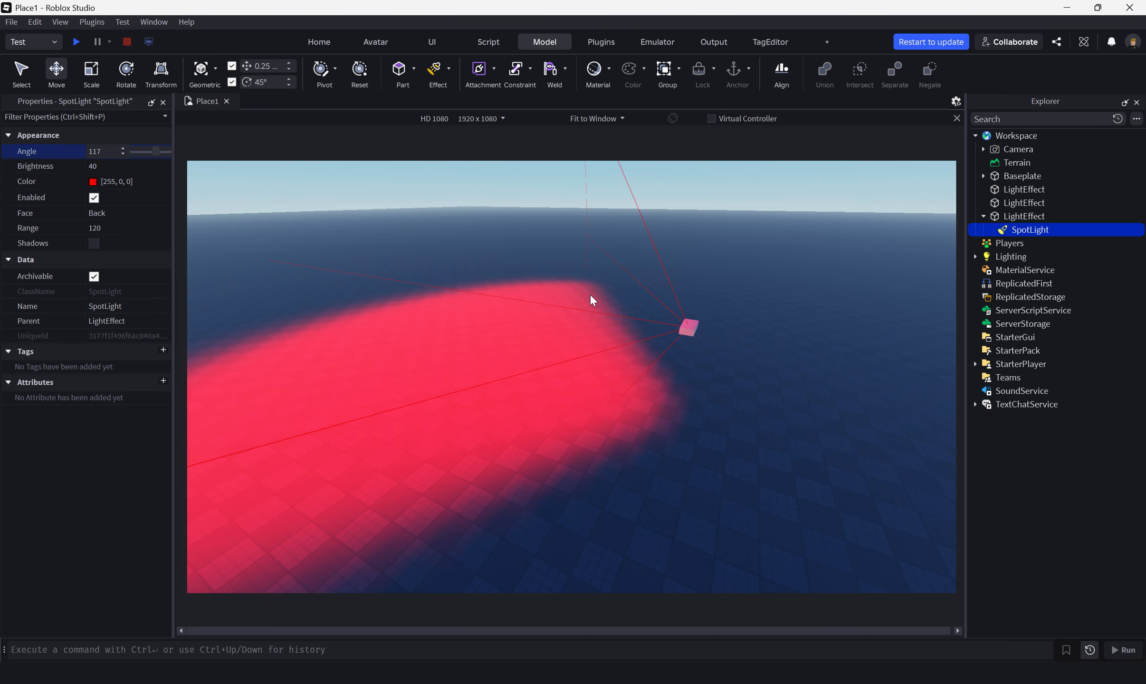
- Try rotating the LightEffect part to sweep the wide red beam around, and return it to orientation 0, 90, 180
{"action": "left_click", "coordinate": [687, 327]}
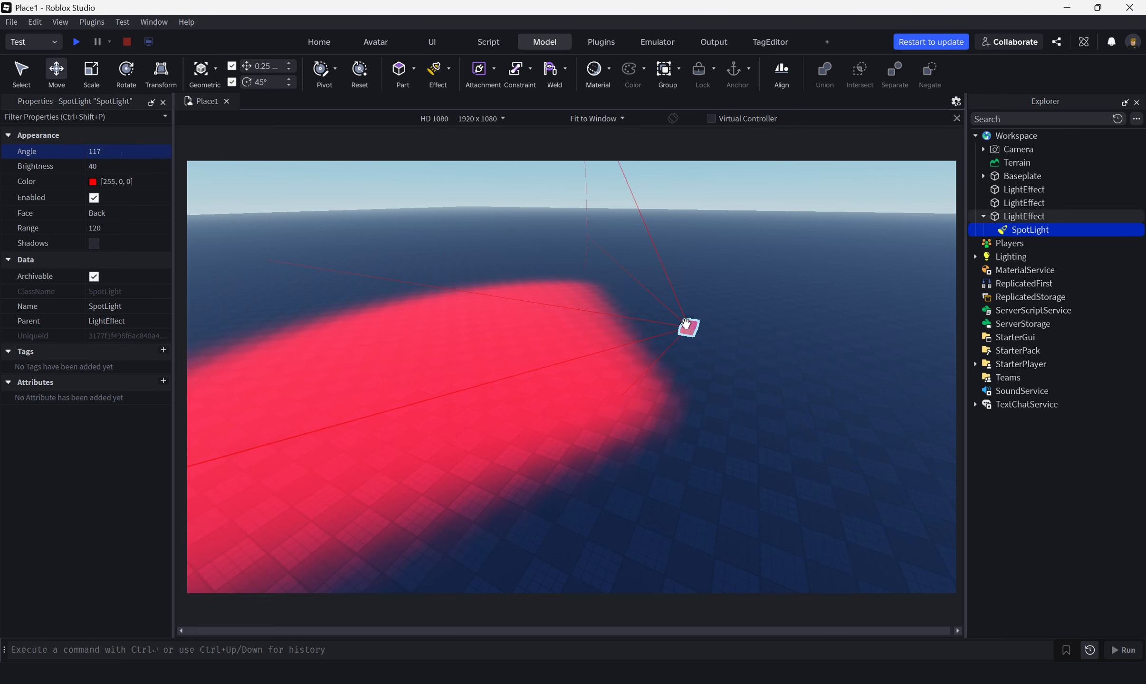
{"action": "left_click", "coordinate": [125, 72]}
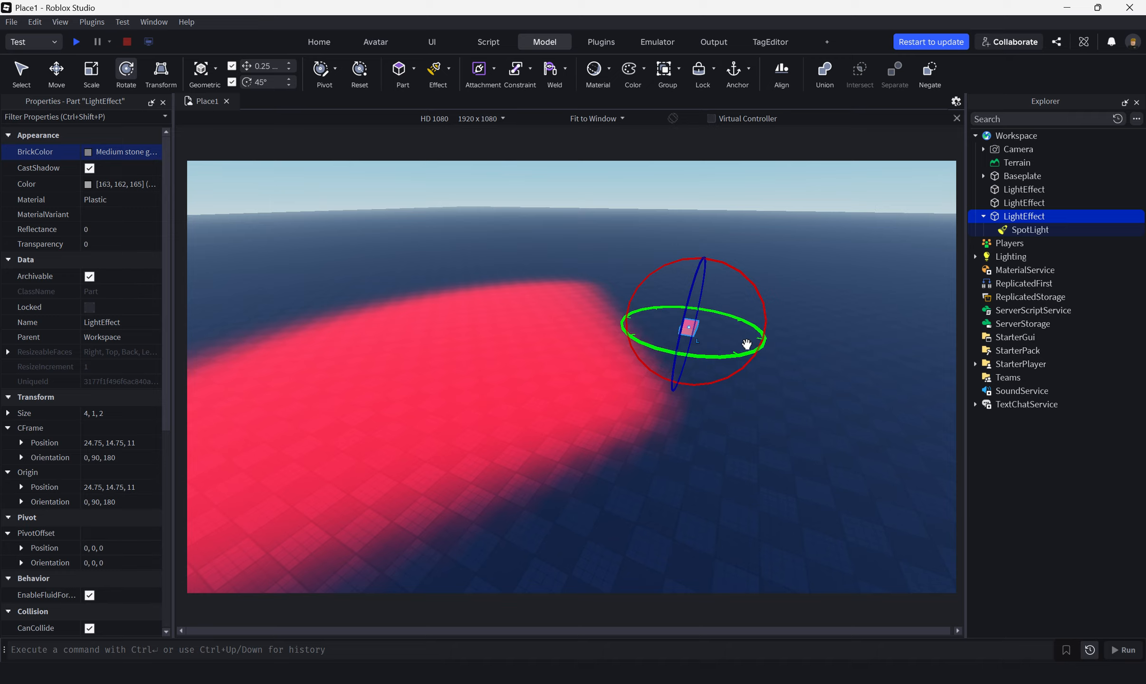
{"action": "left_click_drag", "start_coordinate": [746, 344], "coordinate": [741, 410]}
{"action": "left_click_drag", "start_coordinate": [618, 383], "coordinate": [741, 380]}
{"action": "left_click", "coordinate": [789, 474]}
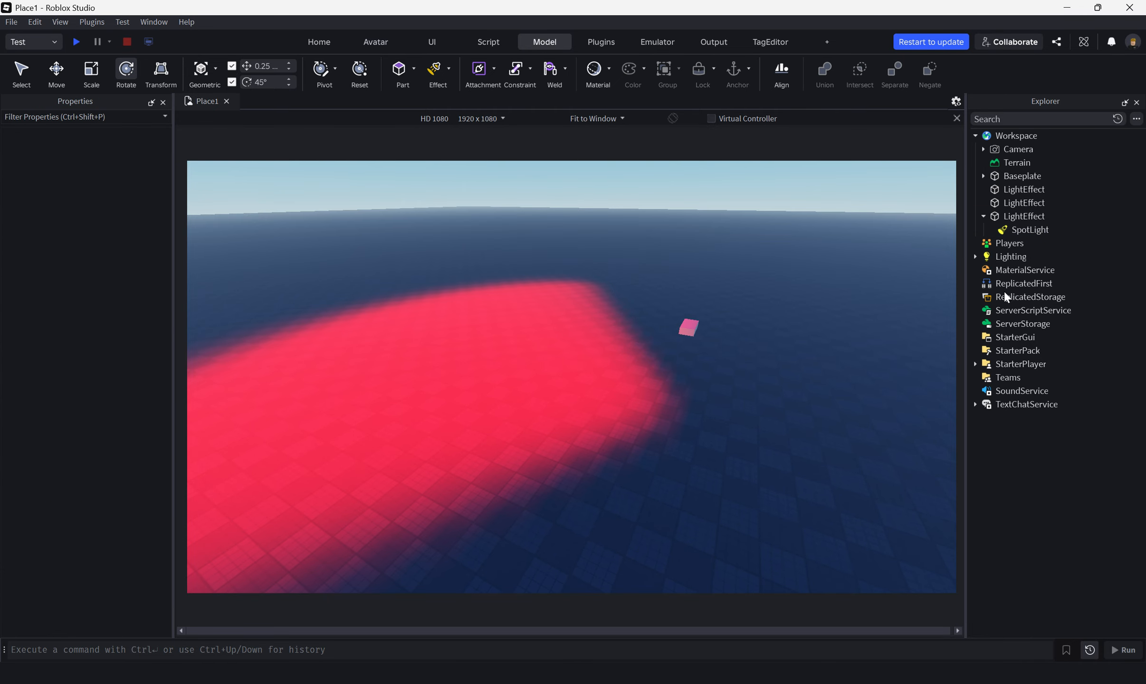
- Examine the available effect types, the raised part with its wide red beam on the baseplate, and the SpotLight's properties
{"action": "left_click", "coordinate": [1023, 231]}
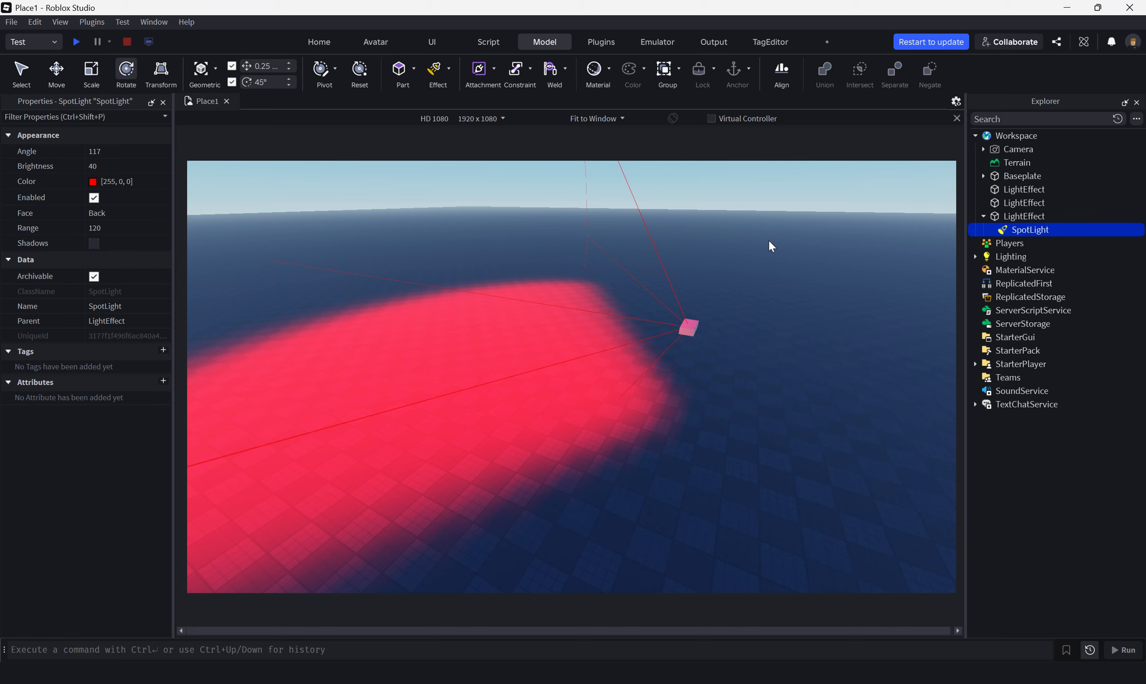
{"action": "left_click", "coordinate": [451, 74]}
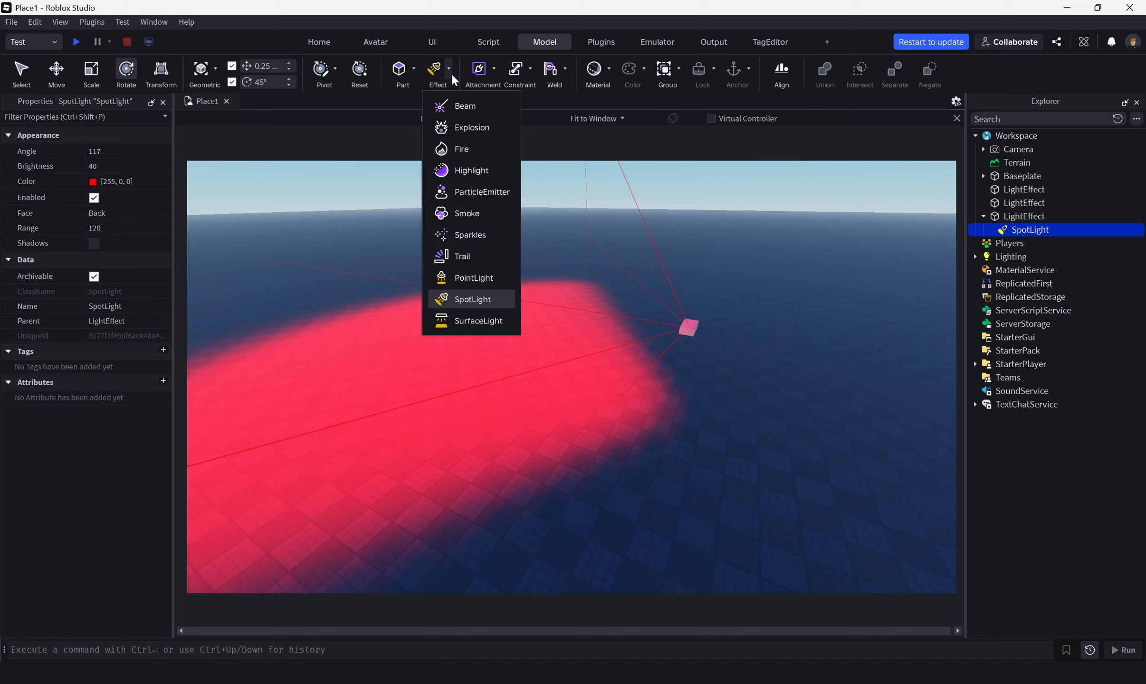
{"action": "left_click", "coordinate": [451, 74]}
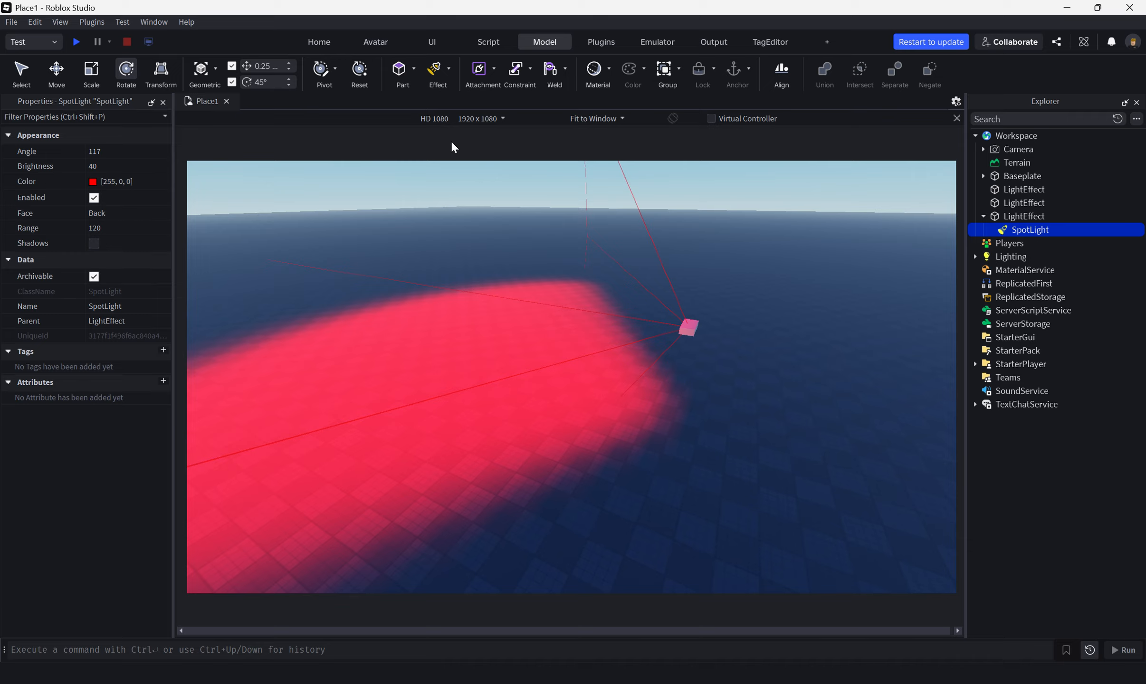
{"action": "left_click", "coordinate": [449, 68]}
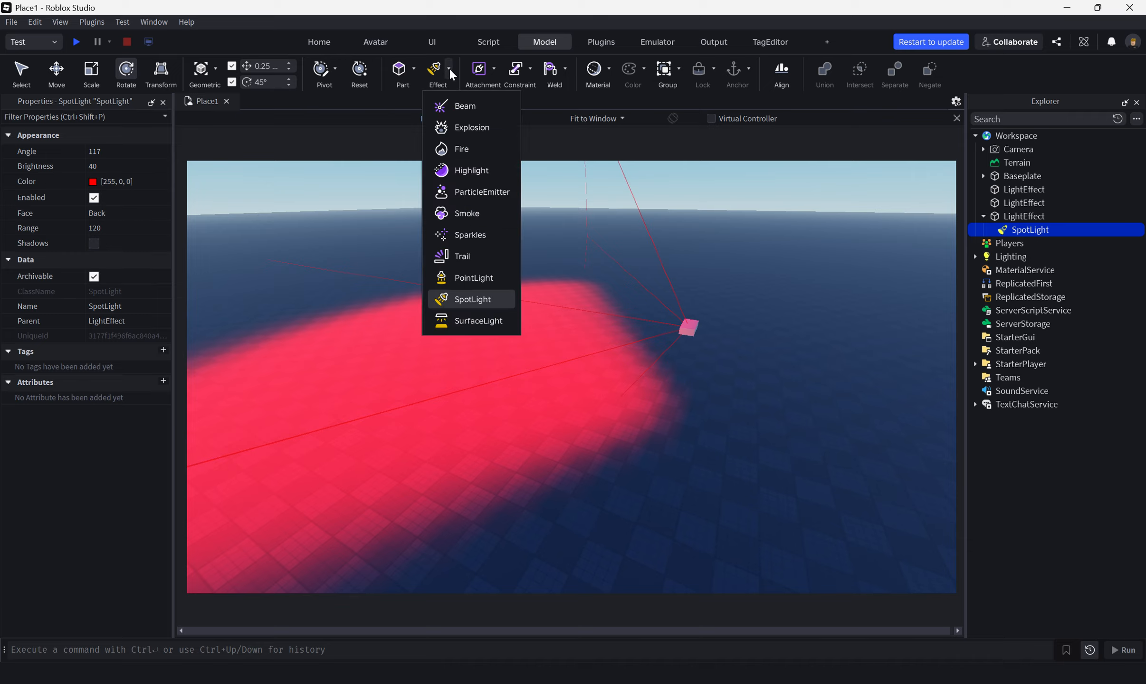
{"action": "left_click", "coordinate": [700, 328]}
{"action": "left_click", "coordinate": [700, 328]}
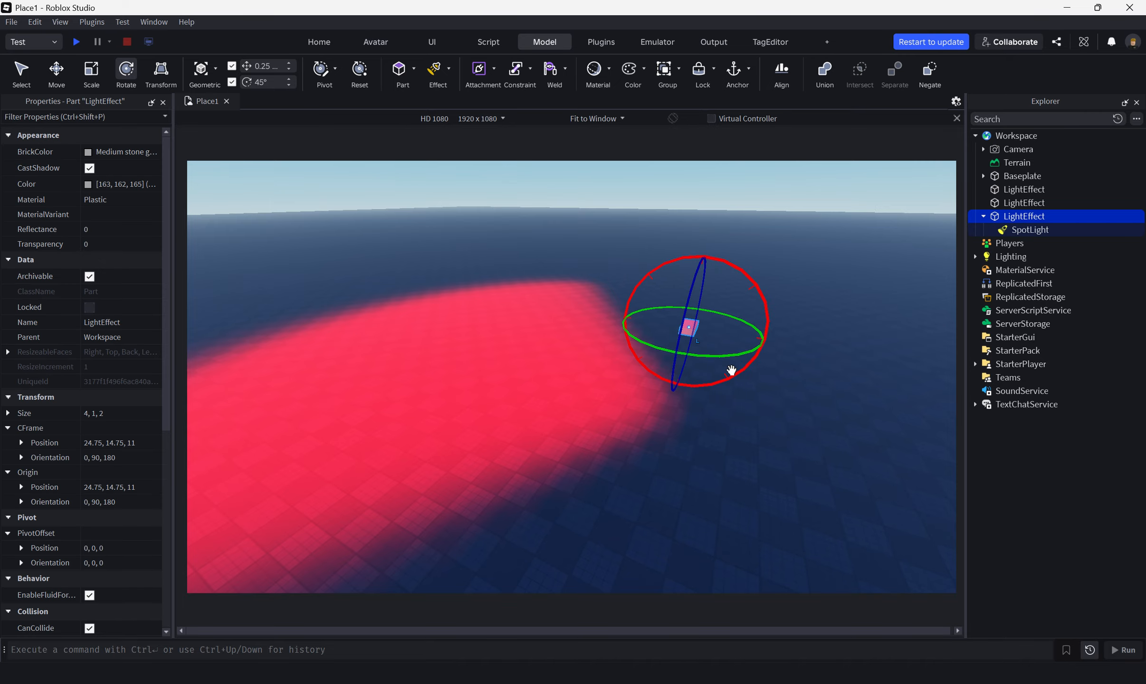
{"action": "left_click", "coordinate": [772, 353]}
{"action": "right_click_drag", "start_coordinate": [773, 356], "coordinate": [773, 360]}
{"action": "key", "text": "w"}
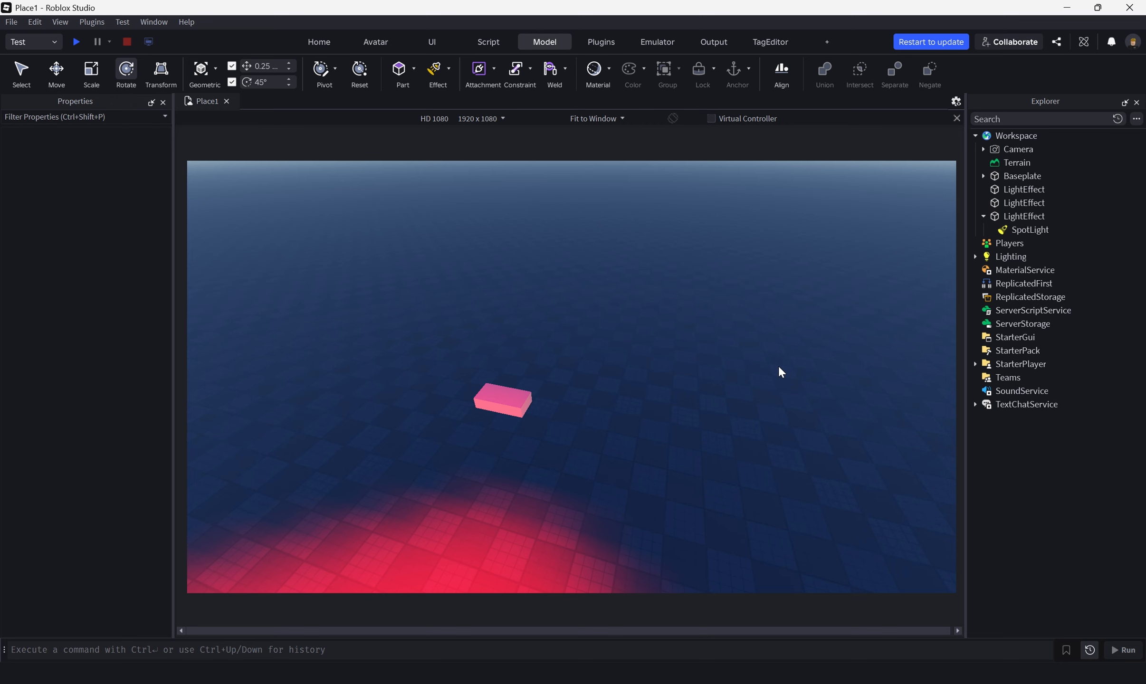
{"action": "right_click_drag", "start_coordinate": [778, 367], "coordinate": [763, 365]}
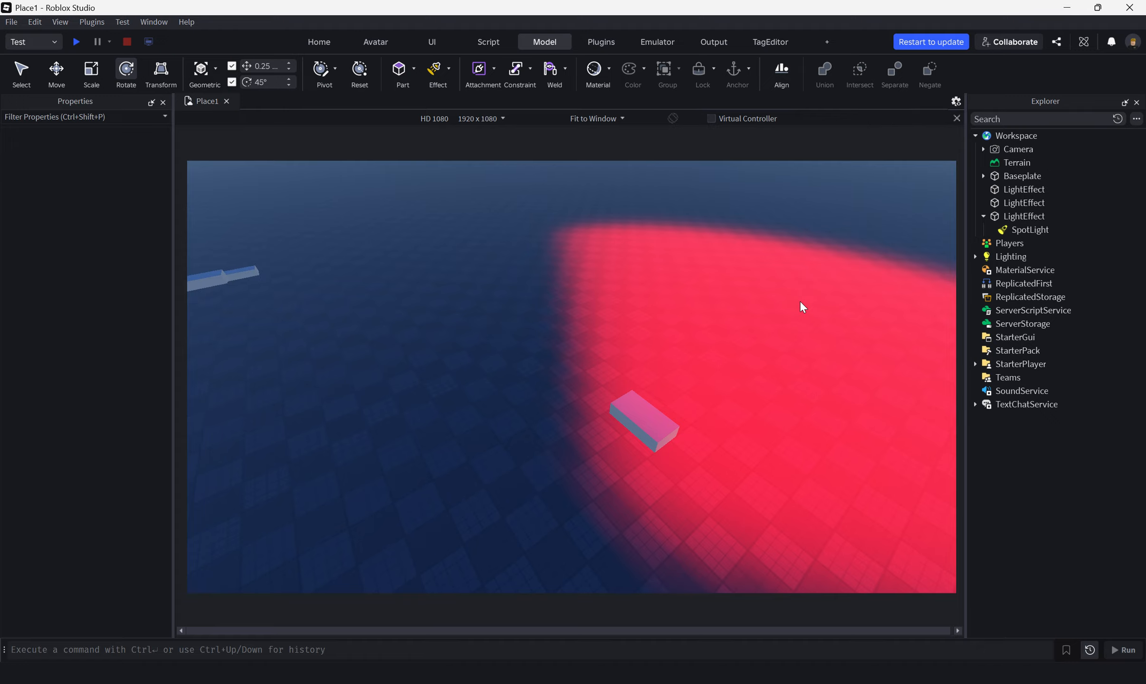
{"action": "left_click", "coordinate": [449, 71]}
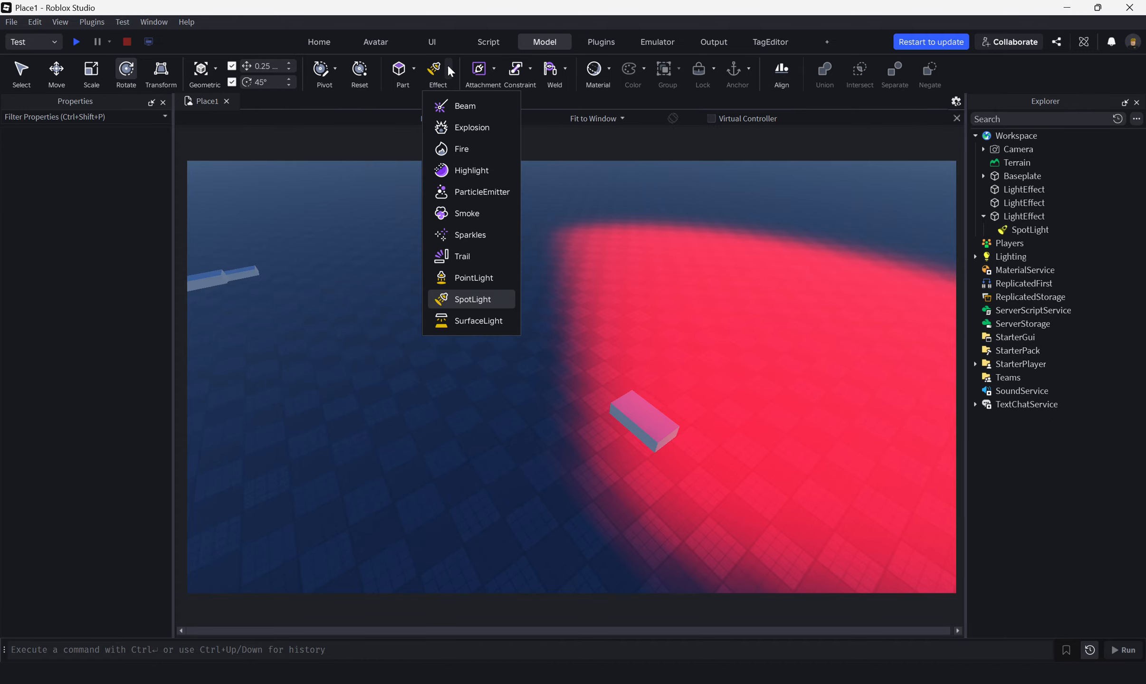
{"action": "left_click", "coordinate": [606, 519]}
{"action": "left_click", "coordinate": [651, 430]}
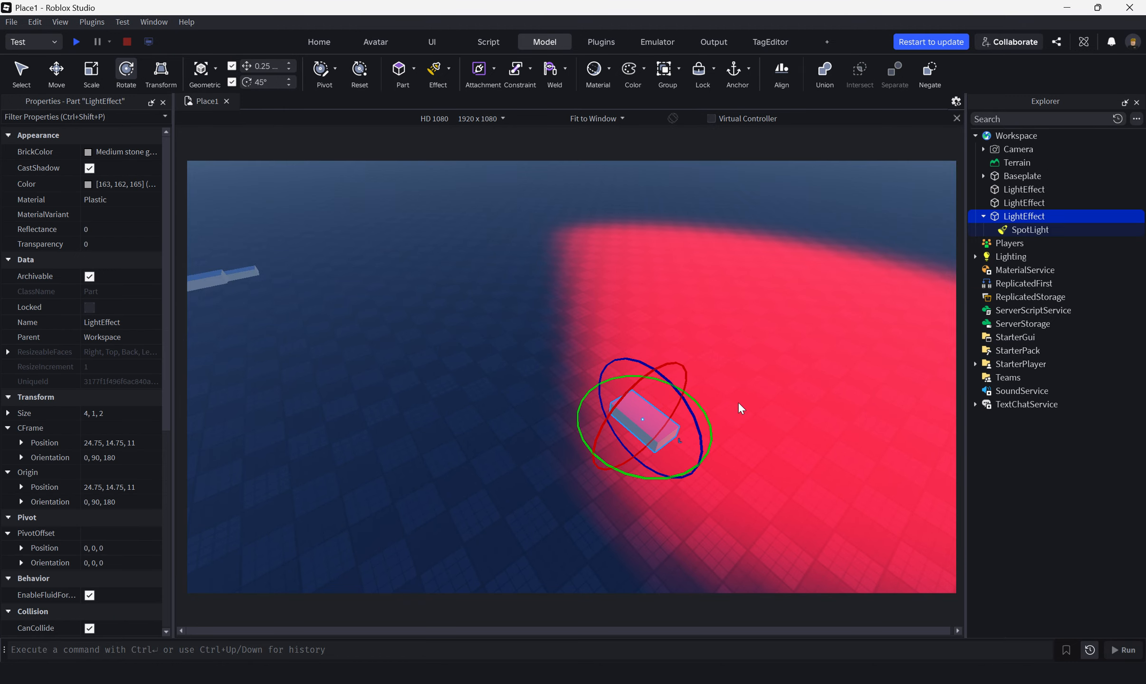
{"action": "left_click", "coordinate": [1021, 229]}
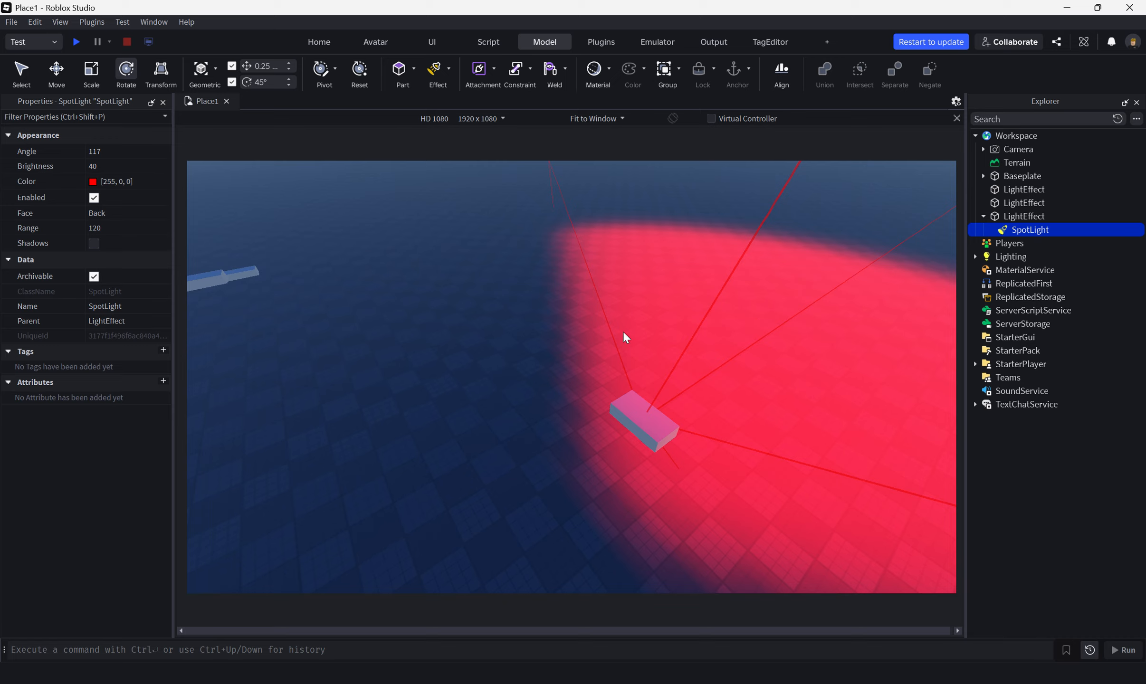
{"action": "left_click", "coordinate": [448, 76]}
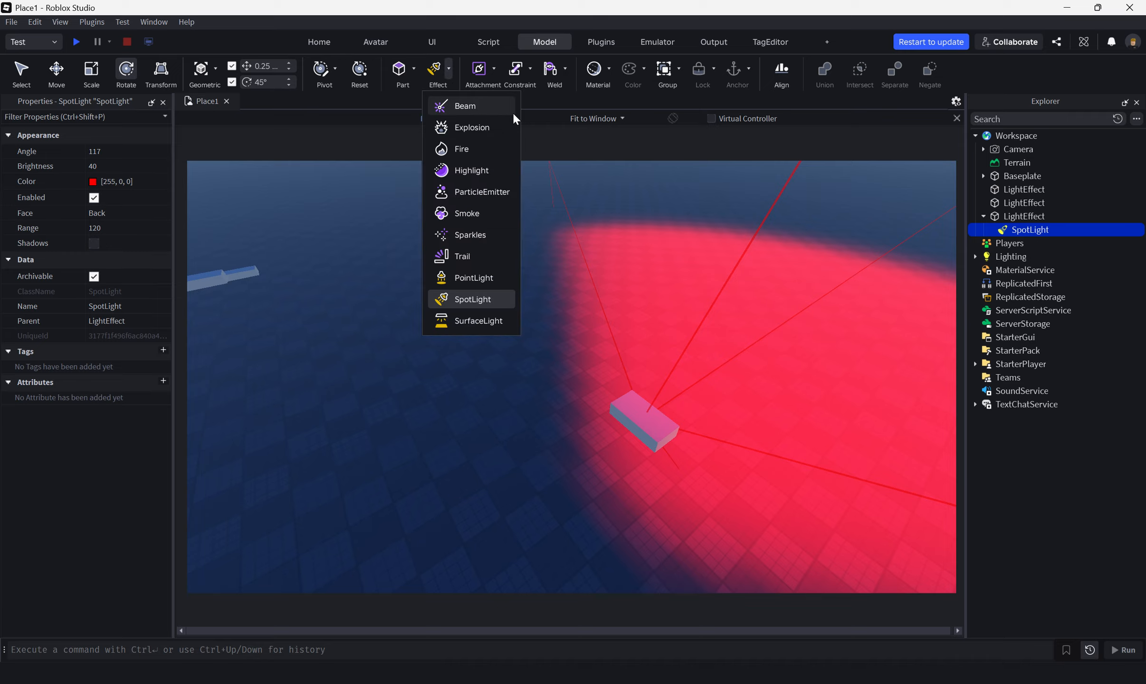
{"action": "left_click", "coordinate": [563, 99]}
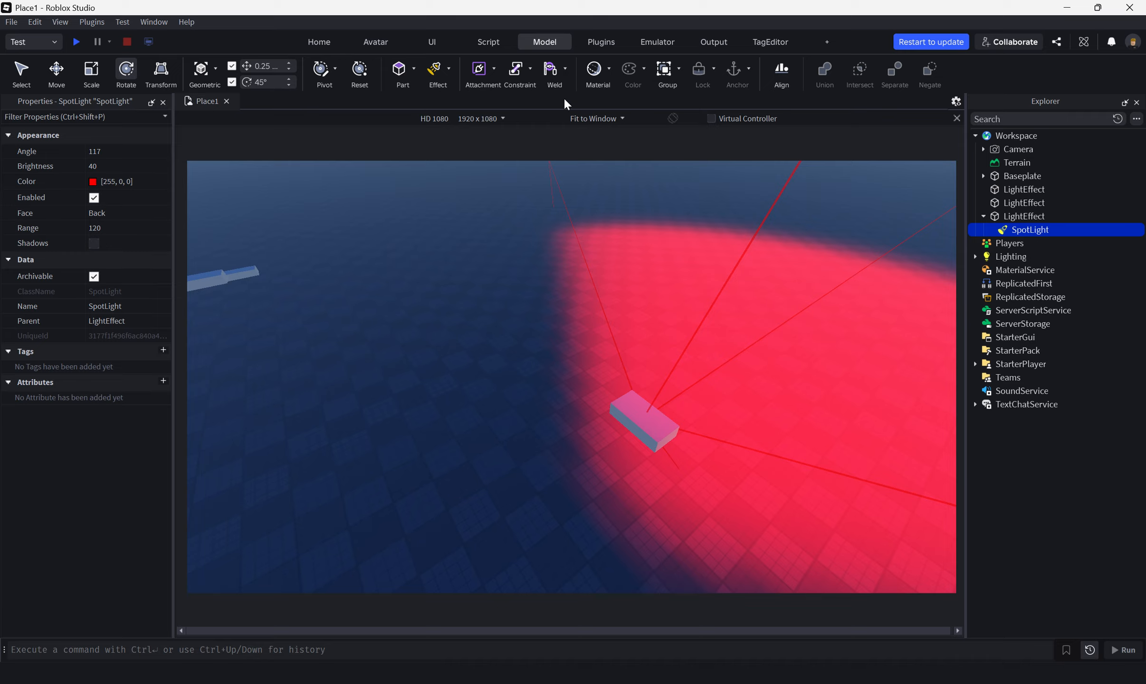
- Move the part with the red SpotLight near the other LightEffect parts and raise it to position 2.5, 15, -26.5
{"action": "left_click_drag", "start_coordinate": [639, 424], "coordinate": [299, 391]}
{"action": "right_click_drag", "start_coordinate": [436, 393], "coordinate": [383, 391]}
{"action": "left_click", "coordinate": [56, 70]}
{"action": "left_click_drag", "start_coordinate": [422, 366], "coordinate": [448, 235]}
{"action": "right_click_drag", "start_coordinate": [606, 315], "coordinate": [608, 316]}
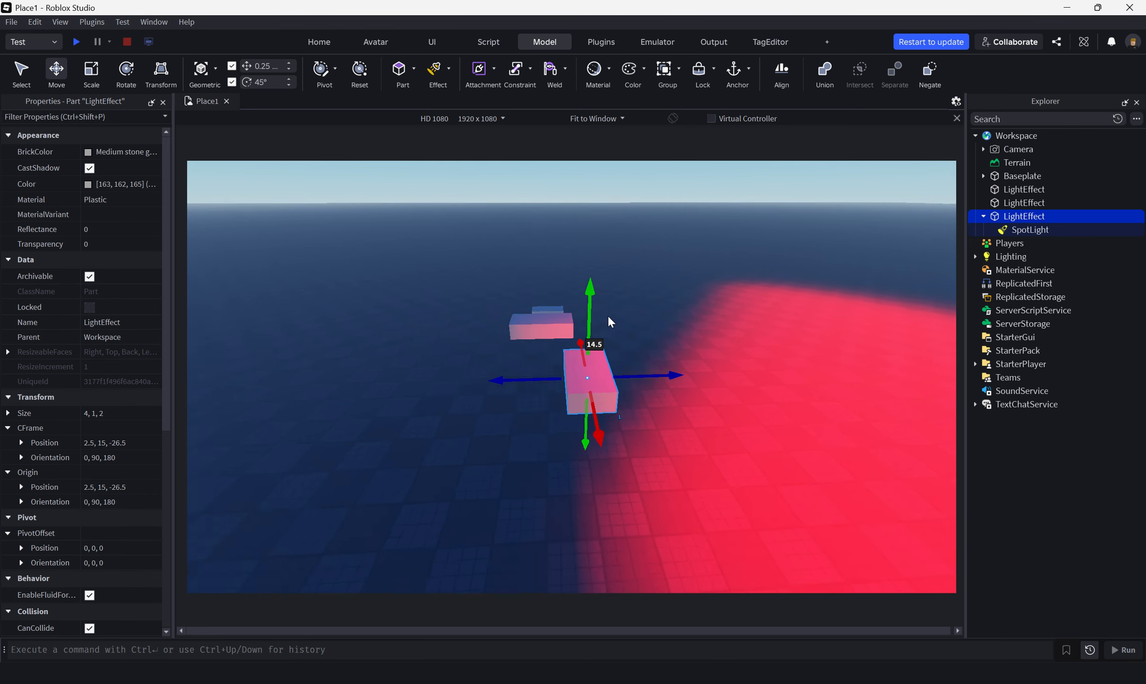
- Replace the red SpotLight in the raised LightEffect part with a SurfaceLight
{"action": "scroll", "coordinate": [608, 317], "scroll_direction": "down", "scroll_amount": 3}
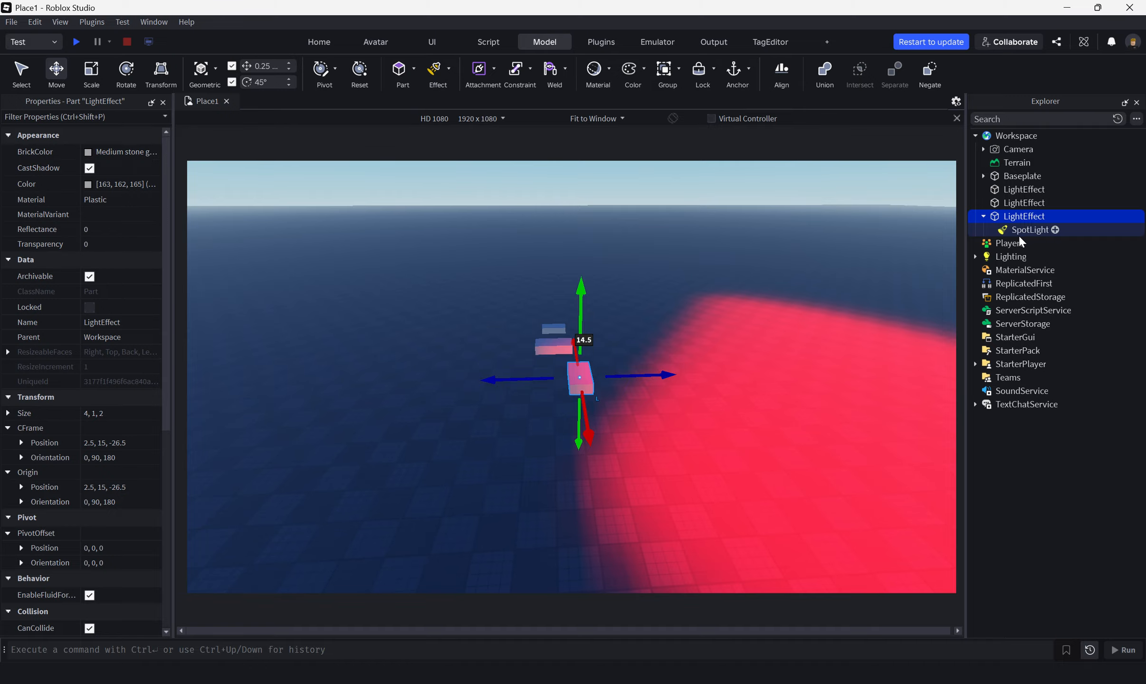
{"action": "left_click", "coordinate": [1018, 233]}
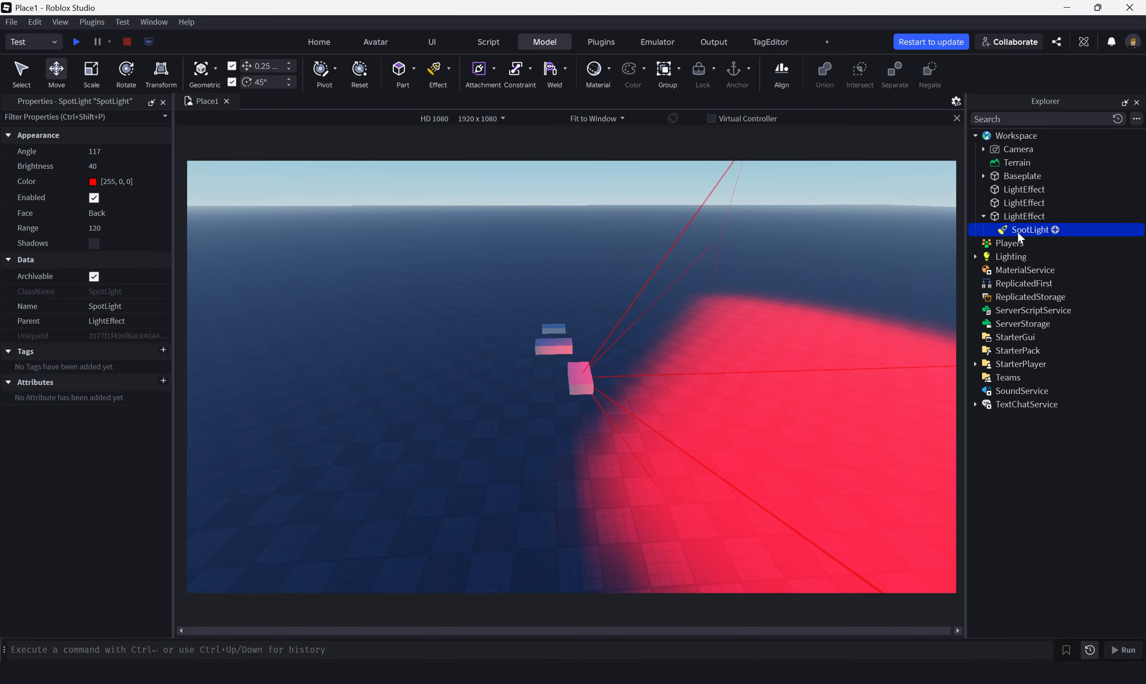
{"action": "key", "text": "Delete"}
{"action": "left_click", "coordinate": [1051, 216]}
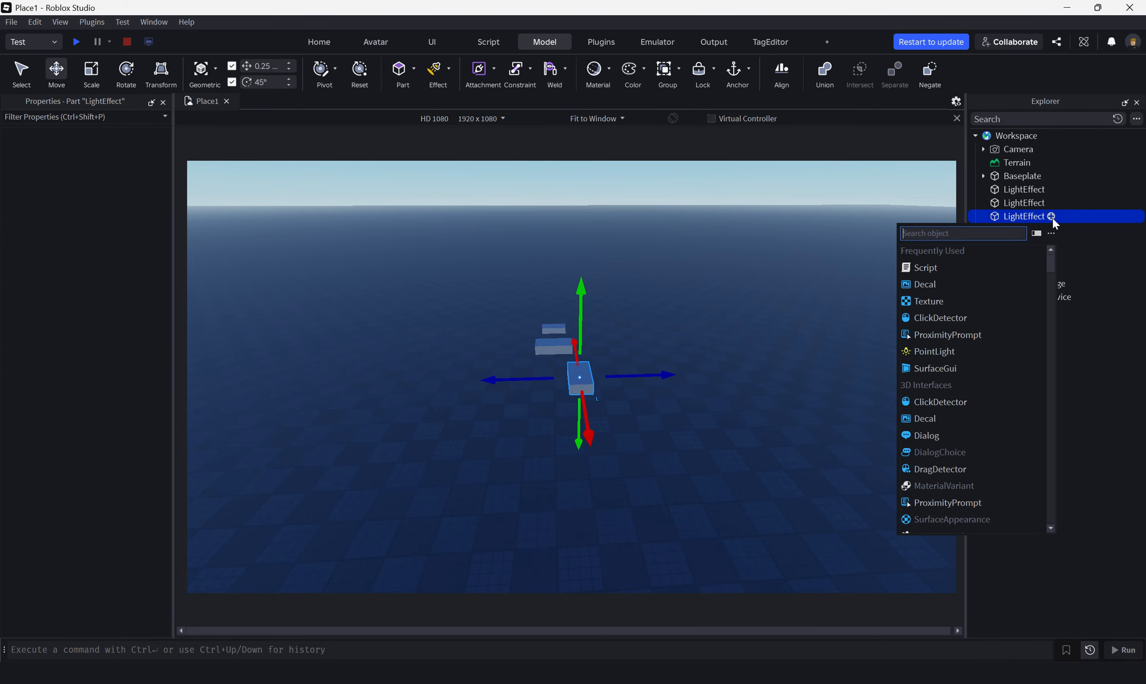
{"action": "left_click", "coordinate": [448, 68]}
{"action": "left_click", "coordinate": [449, 69]}
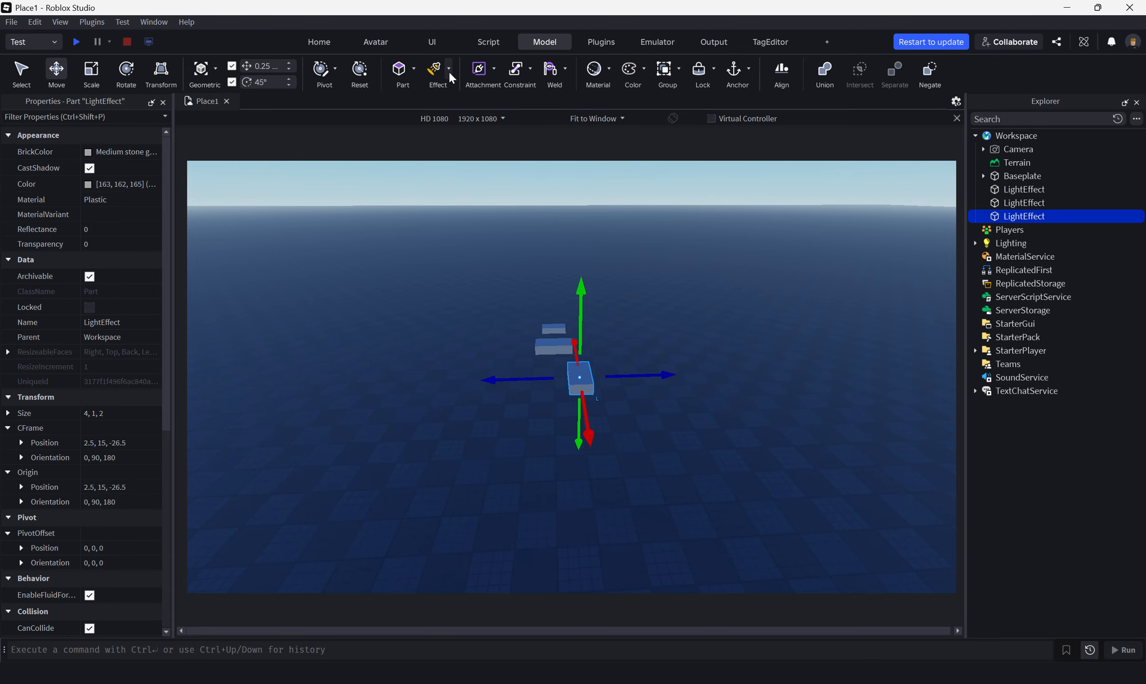
{"action": "left_click", "coordinate": [448, 69]}
{"action": "left_click", "coordinate": [465, 321]}
- Inspect the new SurfaceLight's properties and outline, and undo the replacement of the red SpotLight
{"action": "right_click_drag", "start_coordinate": [620, 315], "coordinate": [619, 315]}
{"action": "left_click", "coordinate": [649, 297]}
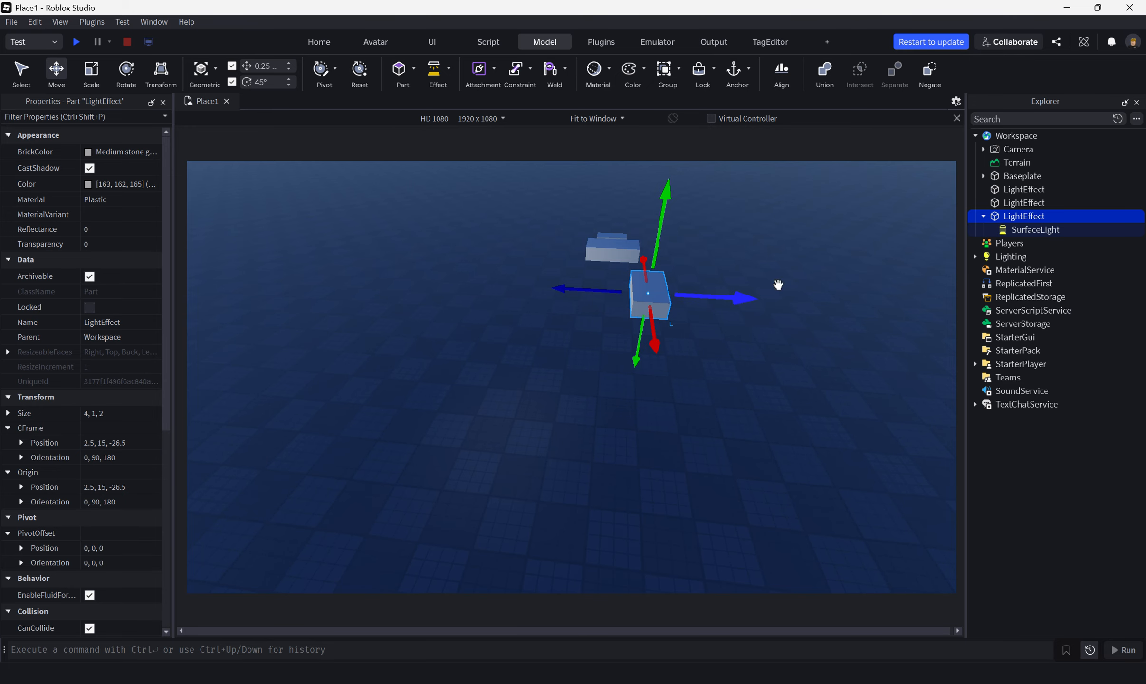
{"action": "left_click", "coordinate": [1035, 230]}
{"action": "right_click_drag", "start_coordinate": [682, 248], "coordinate": [682, 250]}
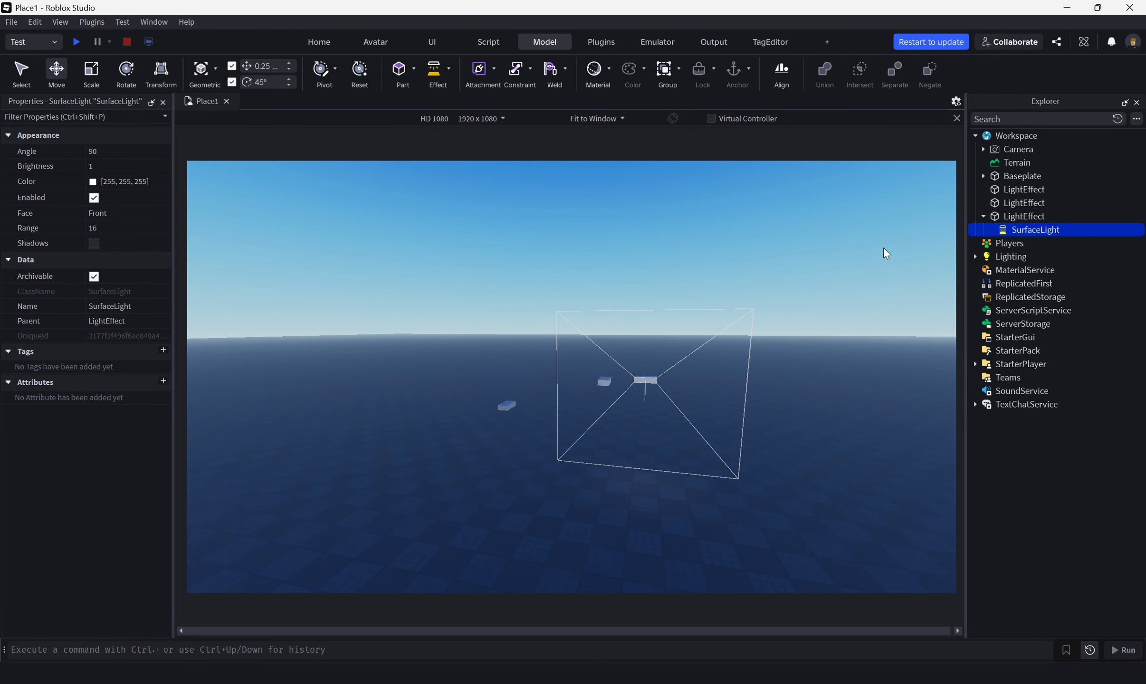
{"action": "key", "text": "Delete"}
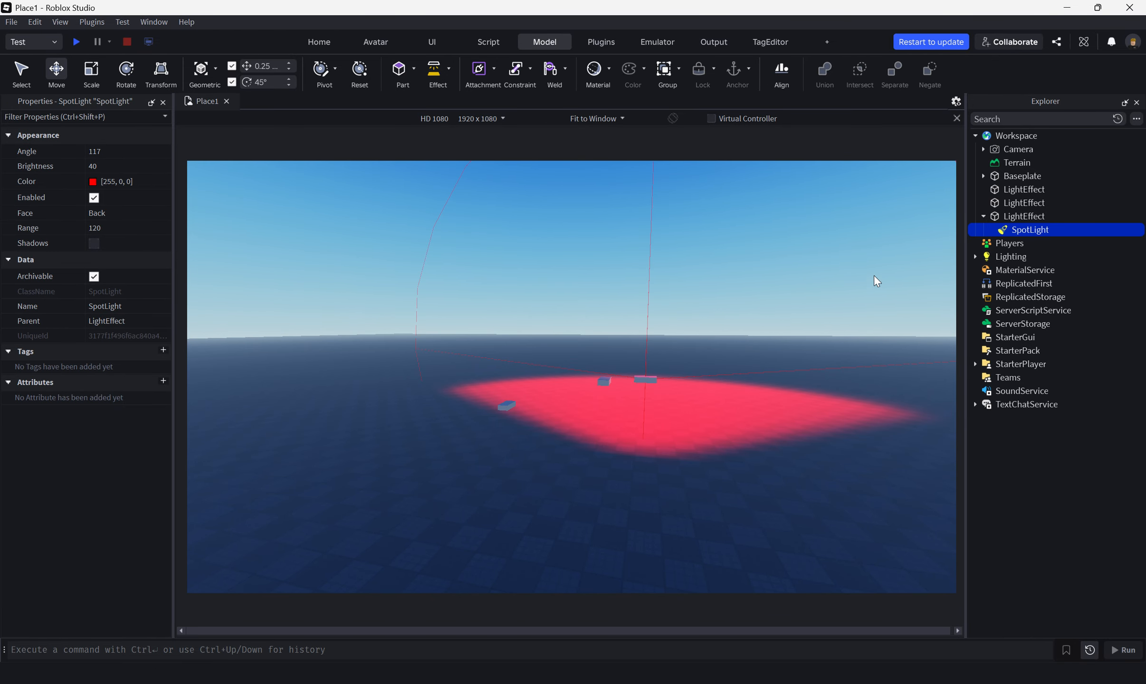
{"action": "right_click_drag", "start_coordinate": [874, 275], "coordinate": [646, 305]}
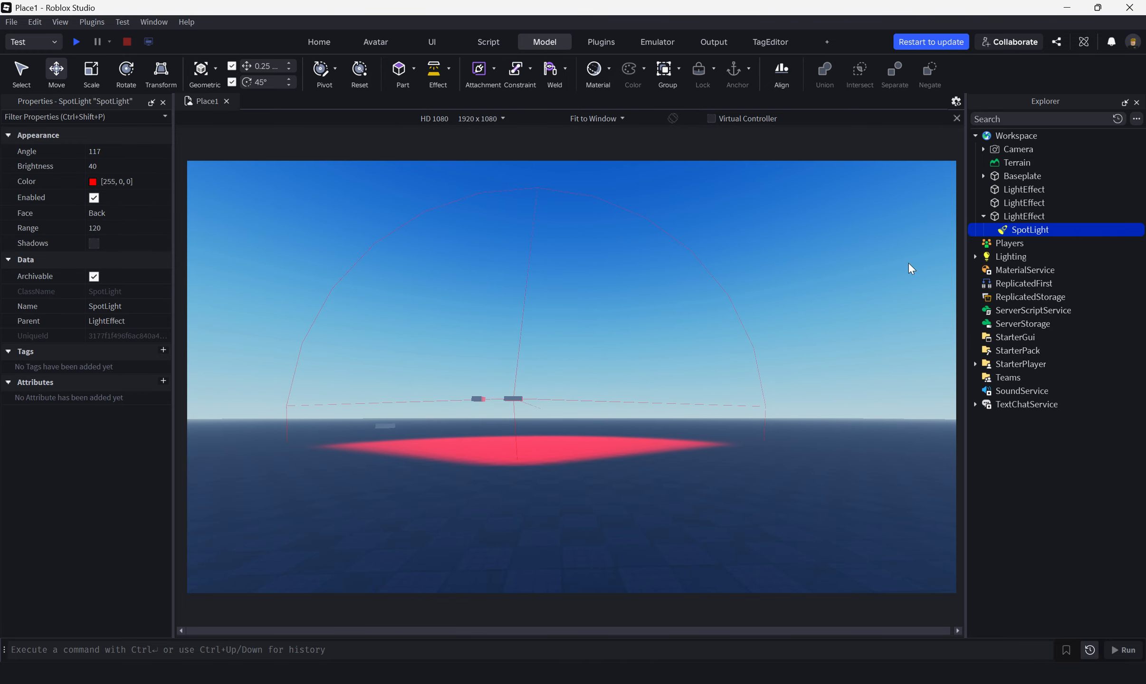
- Delete the red SpotLight, insert a SurfaceLight, and parent it to the raised LightEffect part
{"action": "key", "text": "Delete"}
{"action": "left_click", "coordinate": [449, 70]}
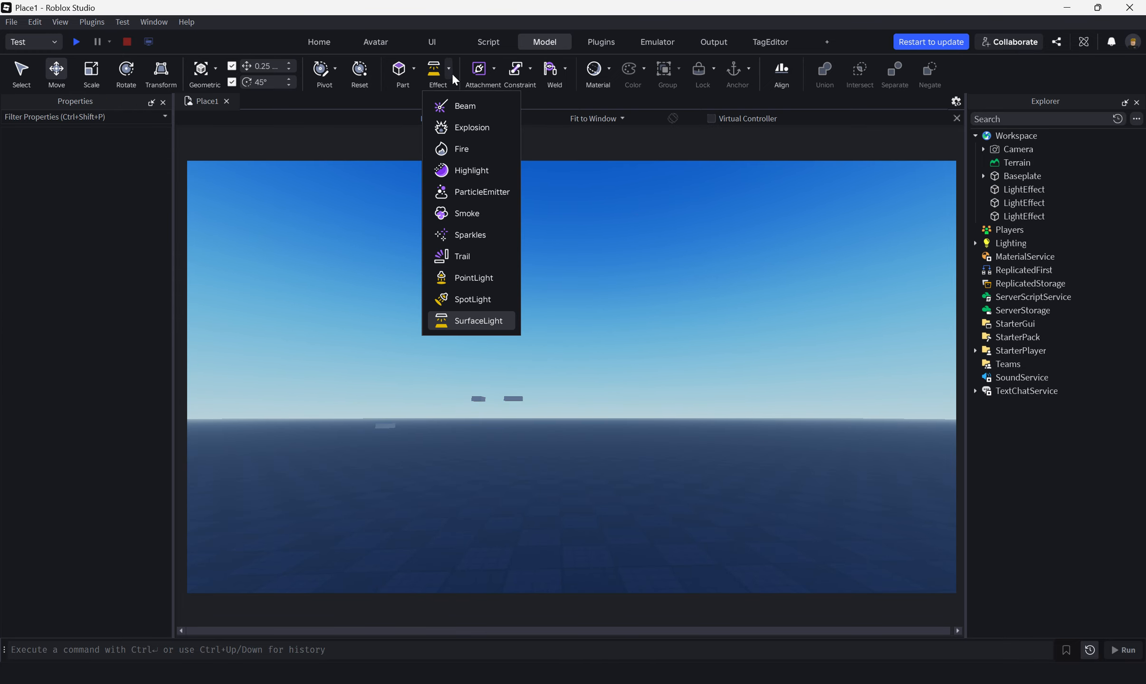
{"action": "left_click", "coordinate": [463, 322]}
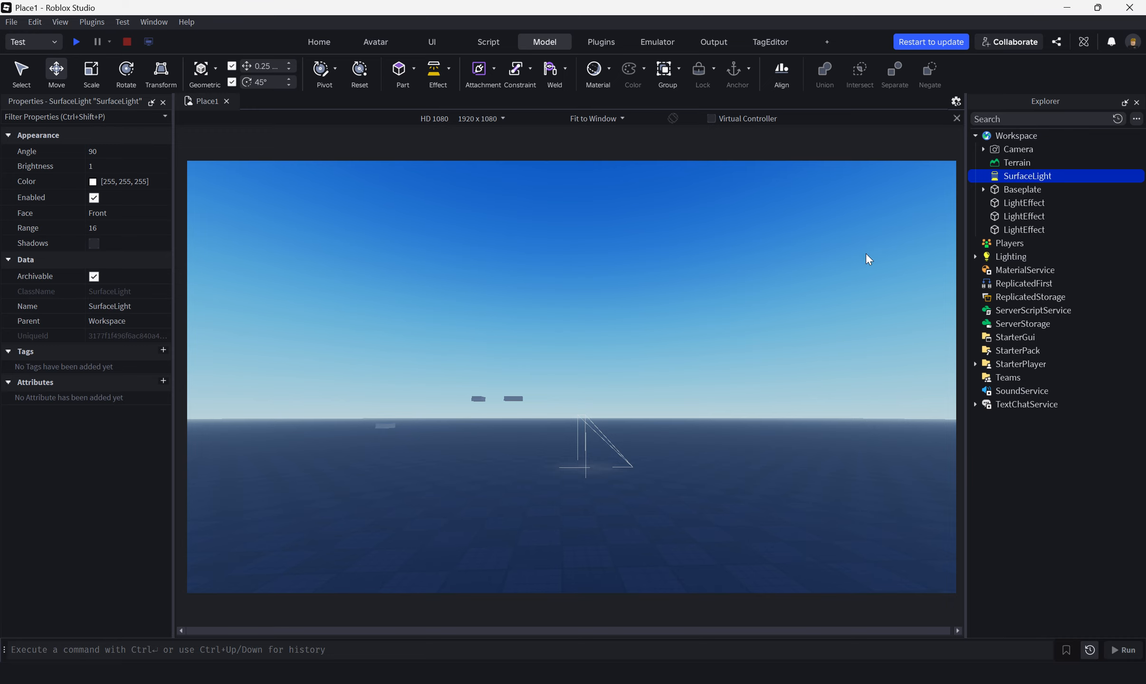
{"action": "right_click_drag", "start_coordinate": [852, 262], "coordinate": [852, 262]}
{"action": "key", "text": "w"}
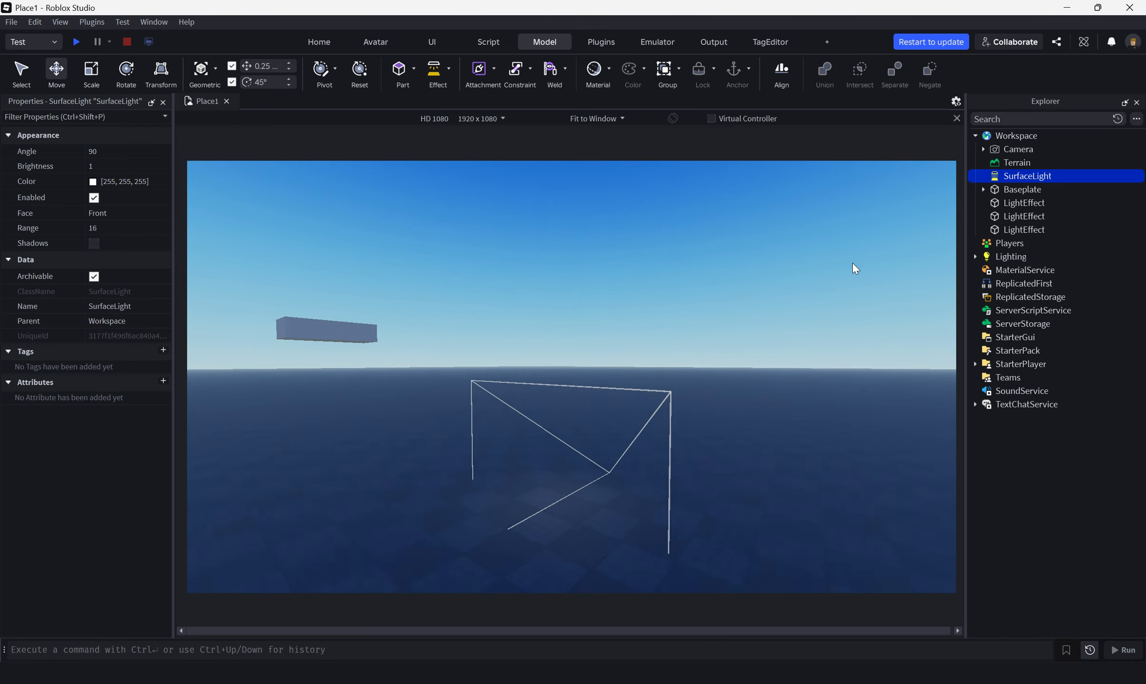
{"action": "left_click_drag", "start_coordinate": [1024, 176], "coordinate": [1005, 232]}
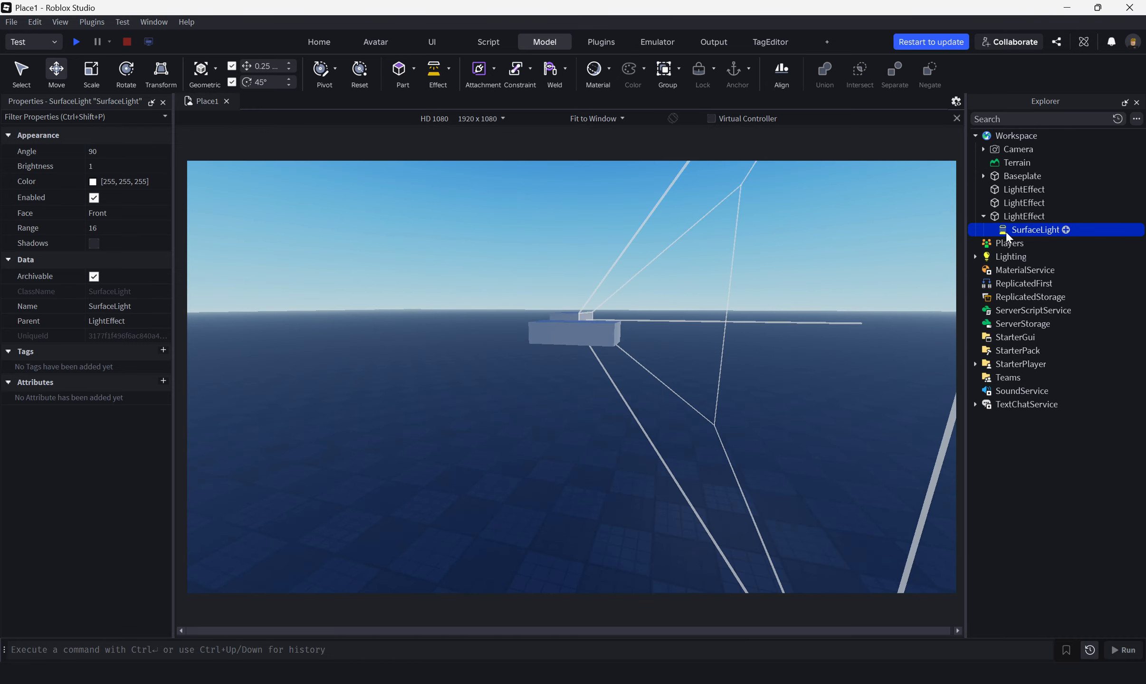
- Set the brightness of the raised part's SurfaceLight to 40
{"action": "right_click_drag", "start_coordinate": [866, 264], "coordinate": [859, 268]}
{"action": "key", "text": "d"}
{"action": "key", "text": "w"}
{"action": "right_click", "coordinate": [727, 314]}
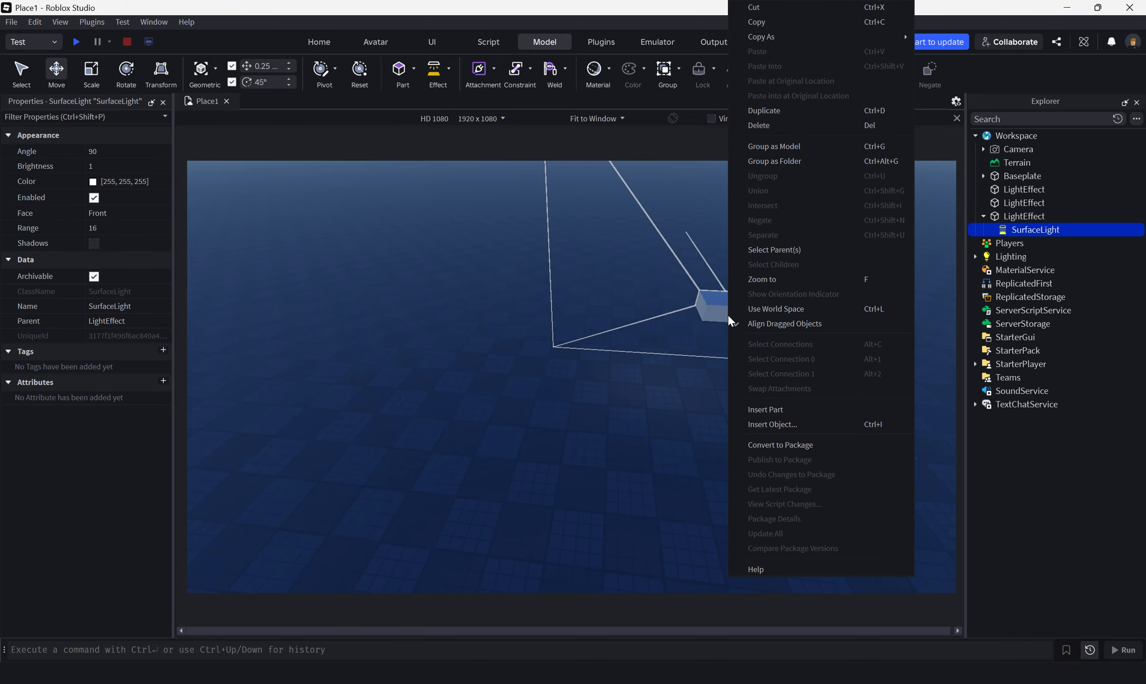
{"action": "left_click", "coordinate": [573, 397]}
{"action": "left_click", "coordinate": [708, 309]}
{"action": "key", "text": "f"}
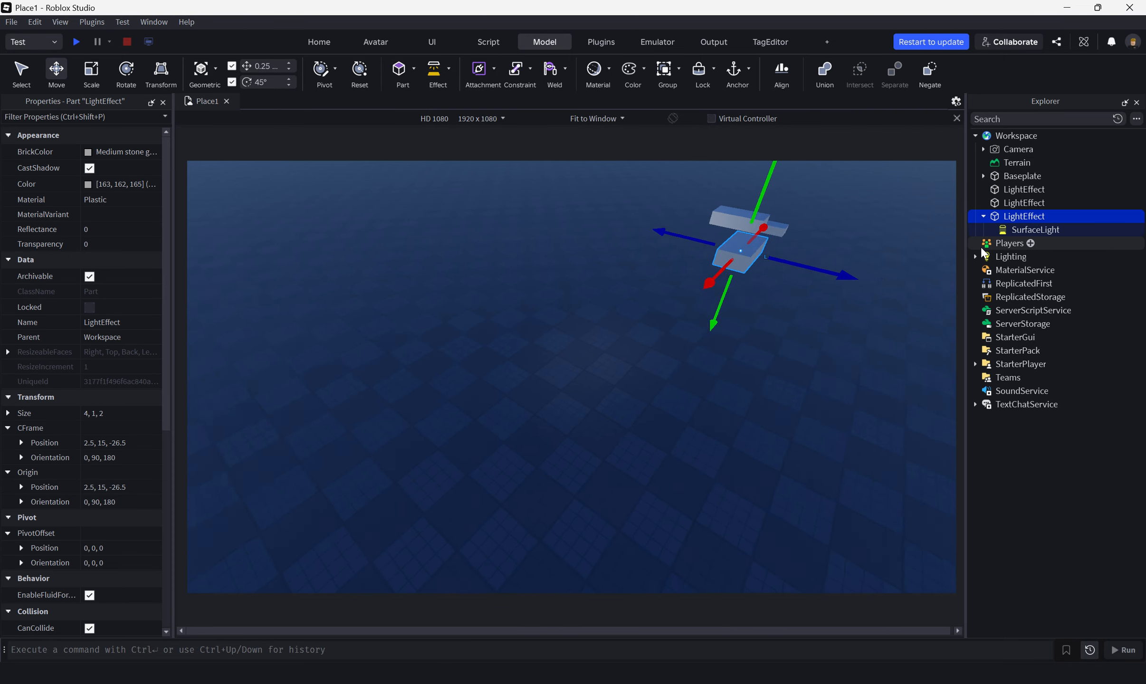
{"action": "left_click", "coordinate": [1031, 232]}
{"action": "left_click", "coordinate": [123, 156]}
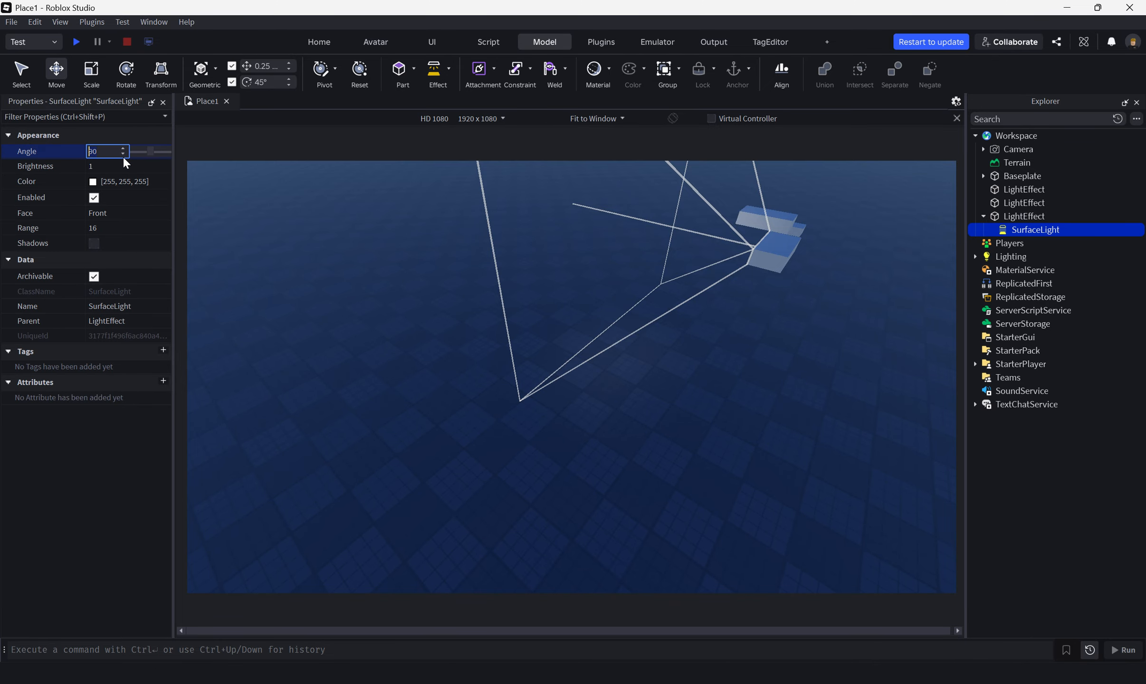
{"action": "left_click", "coordinate": [105, 166]}
{"action": "left_click_drag", "start_coordinate": [134, 167], "coordinate": [173, 171]}
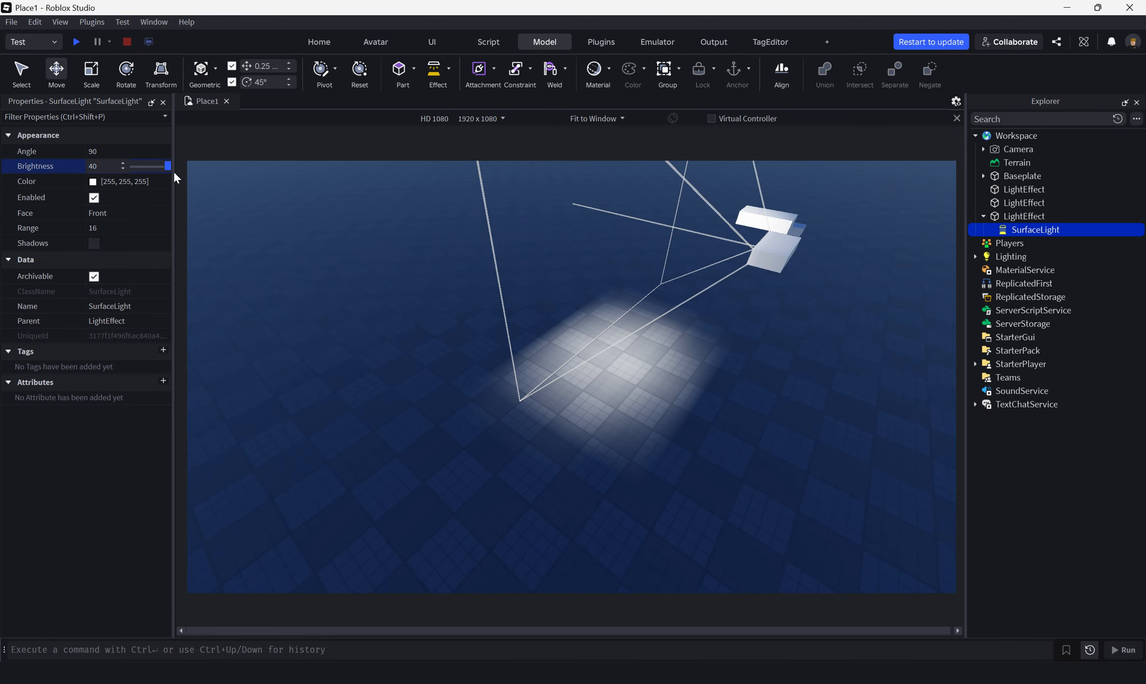
- Set the SurfaceLight's range to 50
{"action": "left_click", "coordinate": [121, 228]}
{"action": "left_click_drag", "start_coordinate": [138, 229], "coordinate": [148, 231]}
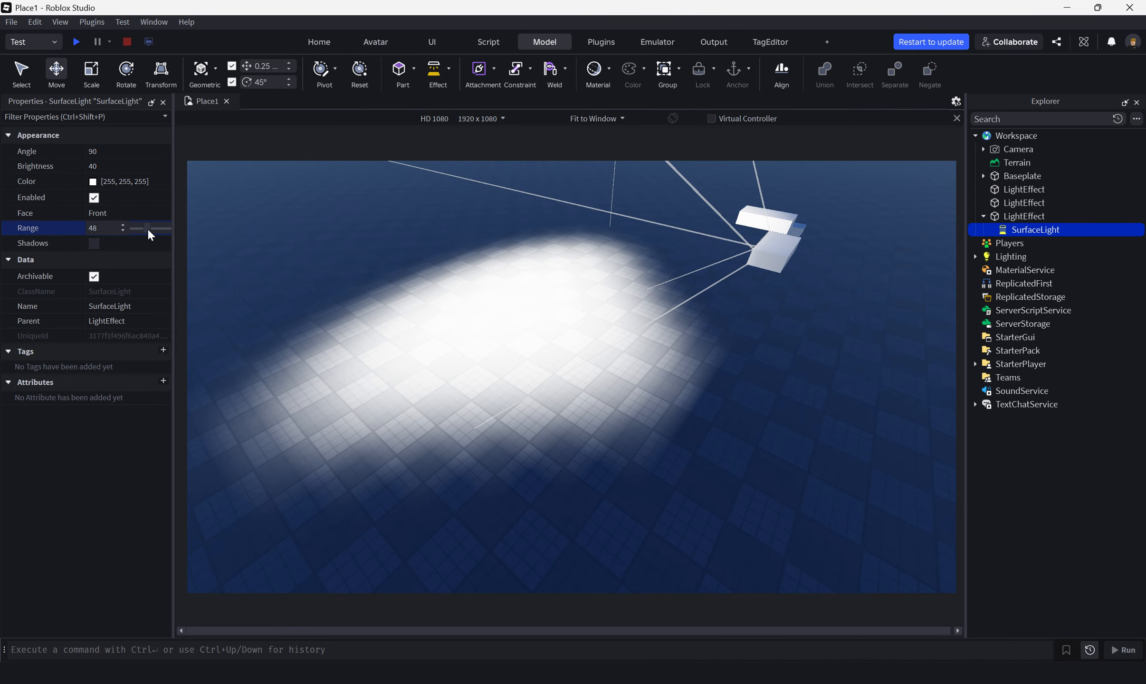
{"action": "left_click", "coordinate": [92, 228]}
{"action": "key", "text": "BackSpace"}
{"action": "key", "text": "BackSpace"}
{"action": "type", "text": "50"}
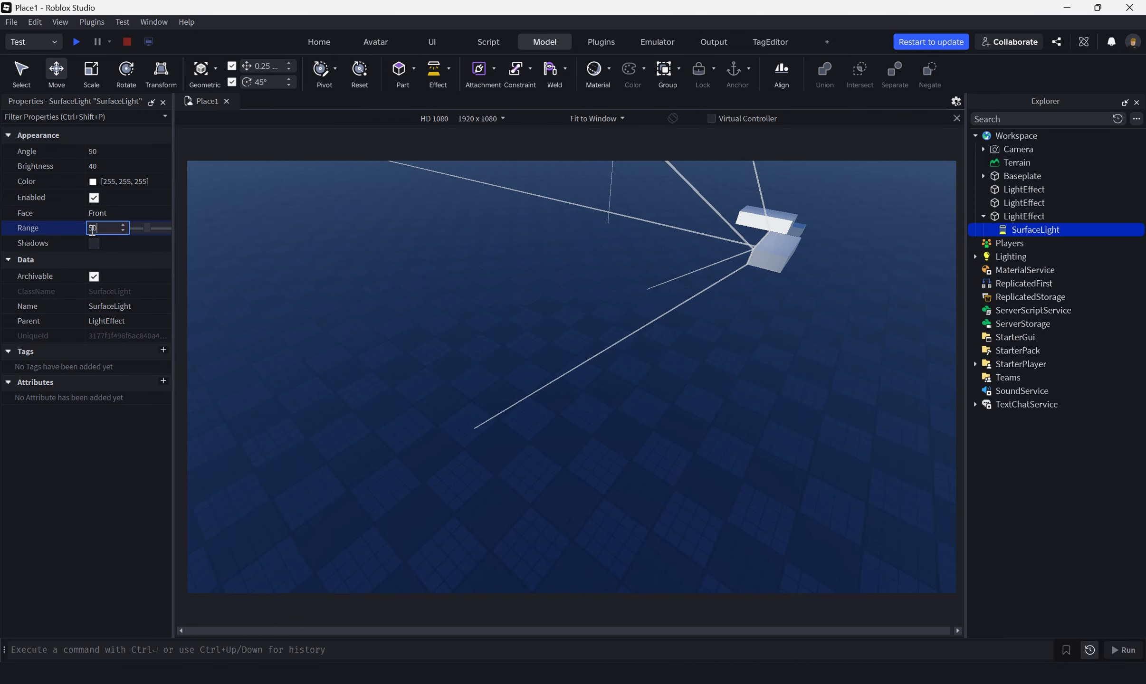
{"action": "key", "text": "Return"}
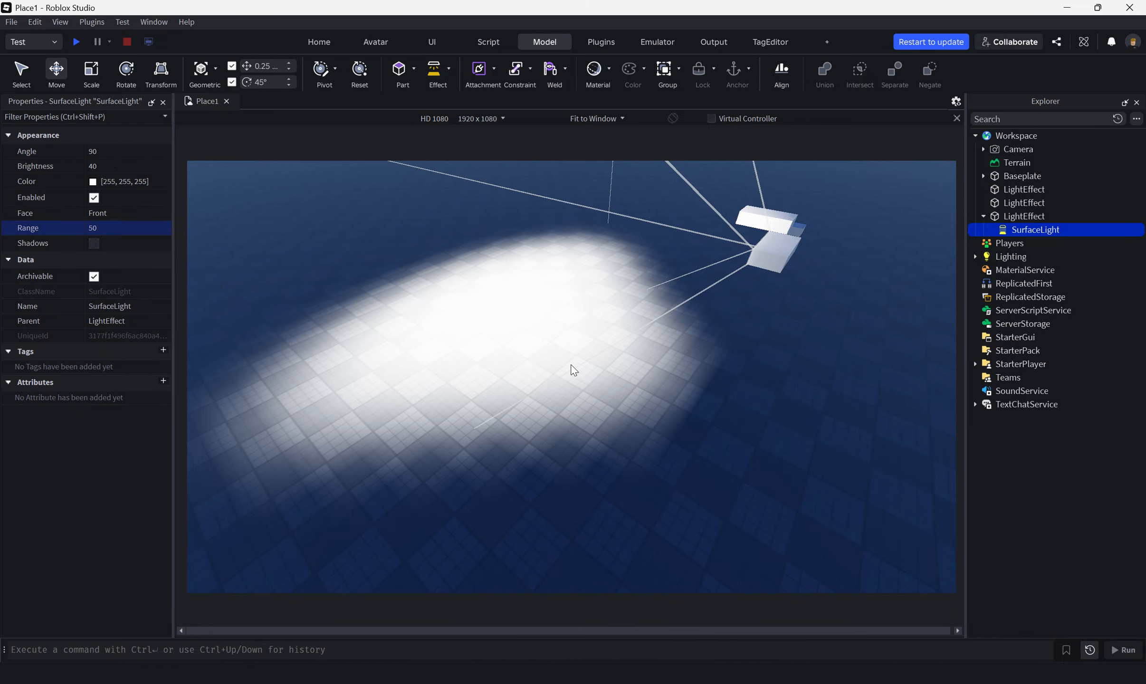
- Scale the LightEffect part holding the SurfaceLight into a large panel of size 62.75, 15, 2
{"action": "right_click_drag", "start_coordinate": [680, 374], "coordinate": [630, 436]}
{"action": "left_click", "coordinate": [711, 289]}
{"action": "left_click", "coordinate": [85, 75]}
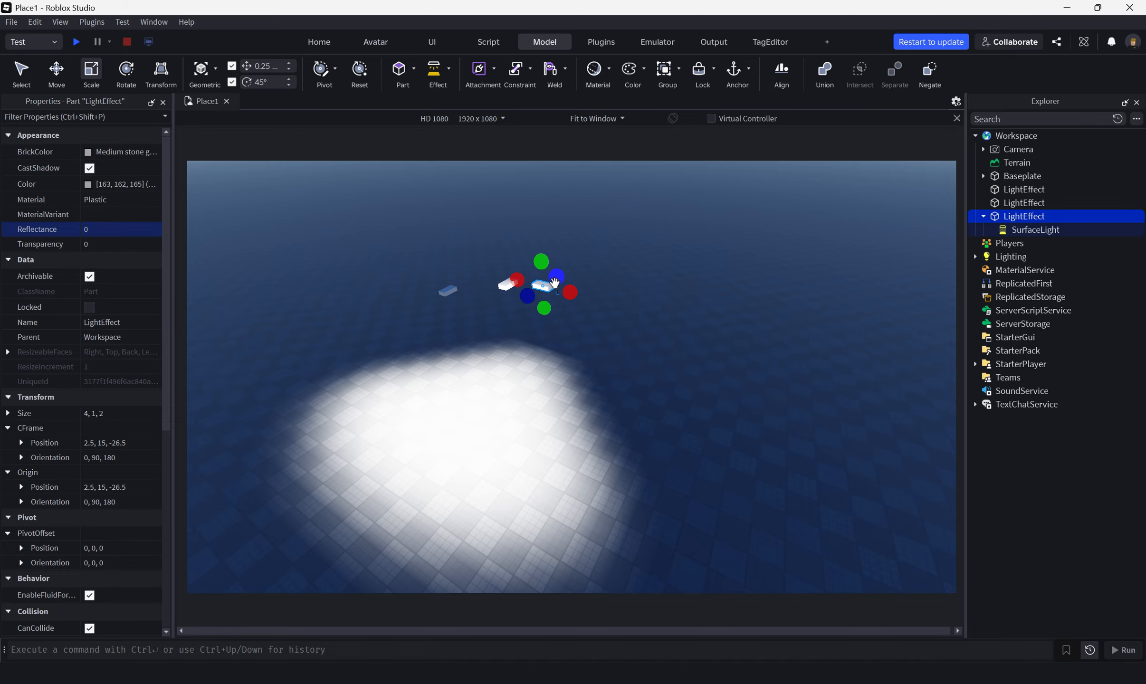
{"action": "left_click_drag", "start_coordinate": [574, 297], "coordinate": [763, 421]}
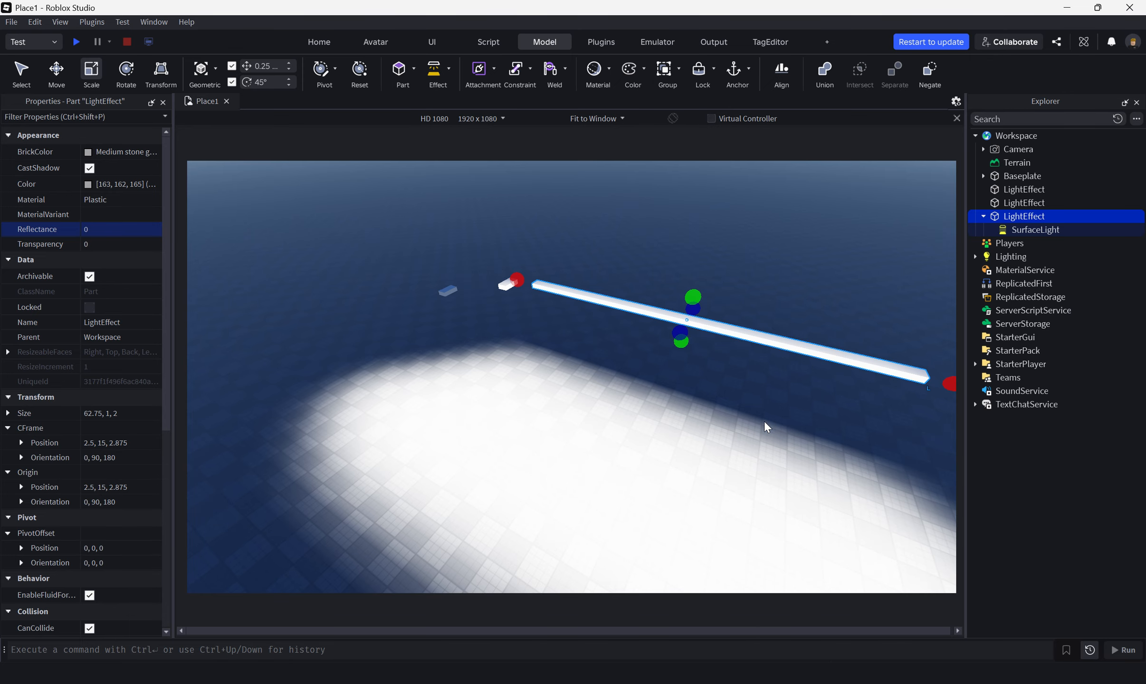
{"action": "right_click_drag", "start_coordinate": [764, 420], "coordinate": [764, 385]}
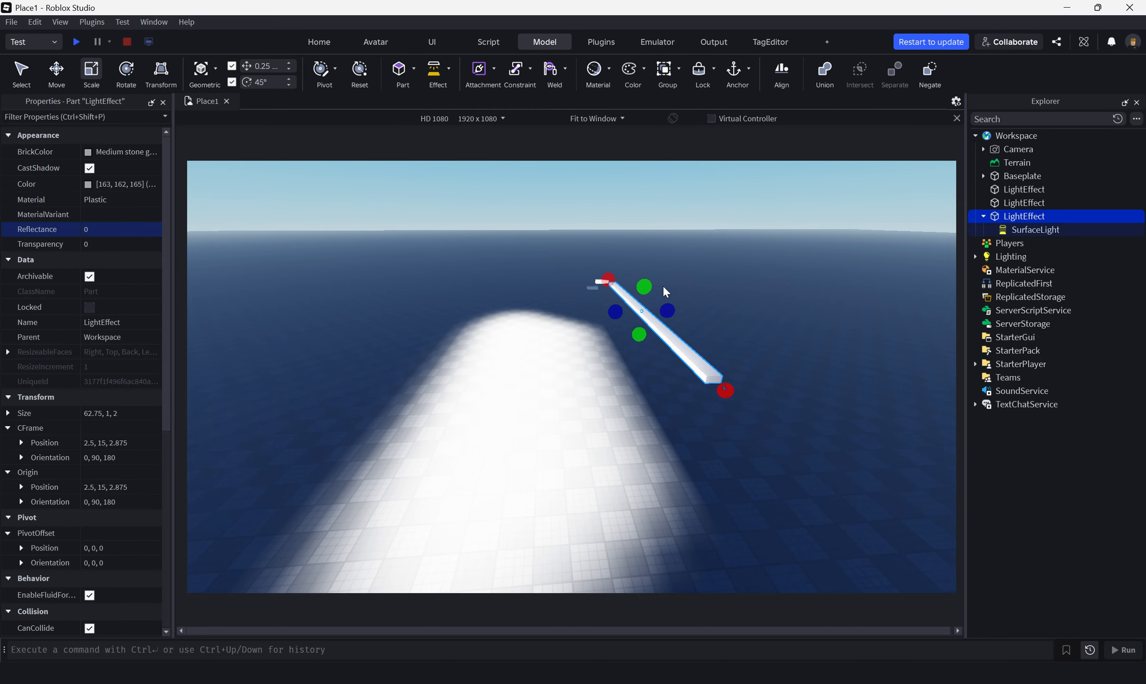
{"action": "left_click_drag", "start_coordinate": [644, 286], "coordinate": [651, 212]}
- Try the Back face for the large panel's SurfaceLight, and return it to Front
{"action": "right_click_drag", "start_coordinate": [754, 335], "coordinate": [761, 344]}
{"action": "left_click", "coordinate": [1017, 230]}
{"action": "left_click", "coordinate": [119, 212]}
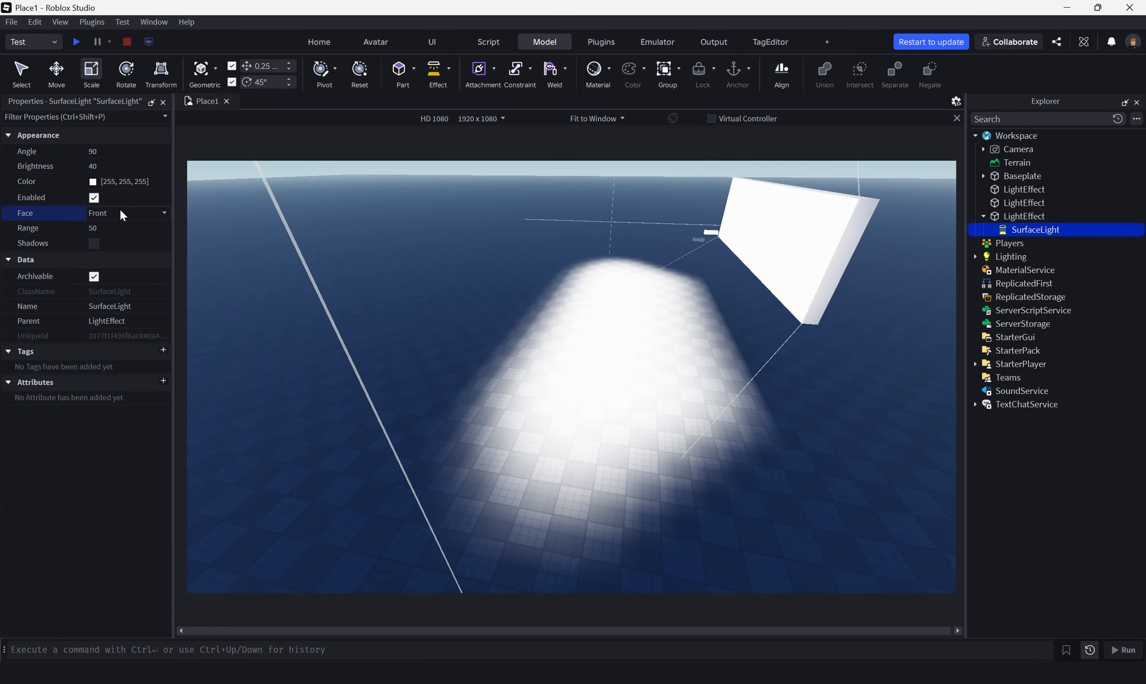
{"action": "left_click", "coordinate": [119, 211]}
{"action": "left_click", "coordinate": [103, 225]}
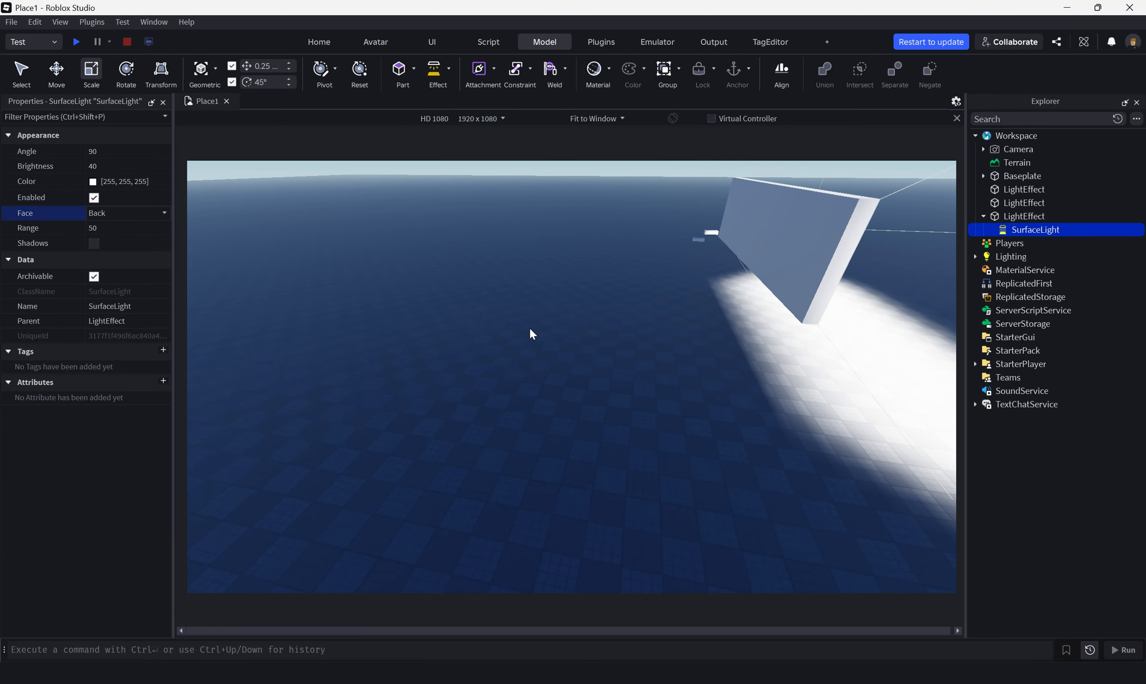
{"action": "right_click_drag", "start_coordinate": [529, 327], "coordinate": [537, 329]}
{"action": "left_click", "coordinate": [101, 217]}
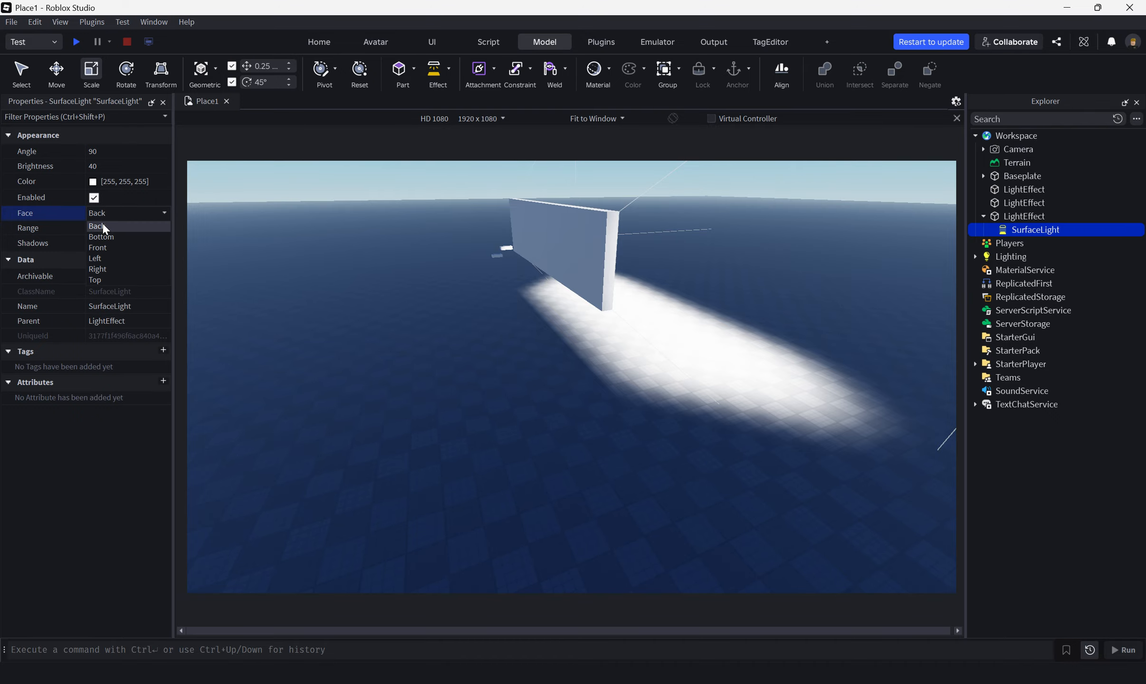
{"action": "left_click", "coordinate": [101, 249]}
- Try the Left face for the SurfaceLight, examine the light at the panel's end, and set the face back to Front
{"action": "left_click", "coordinate": [112, 212]}
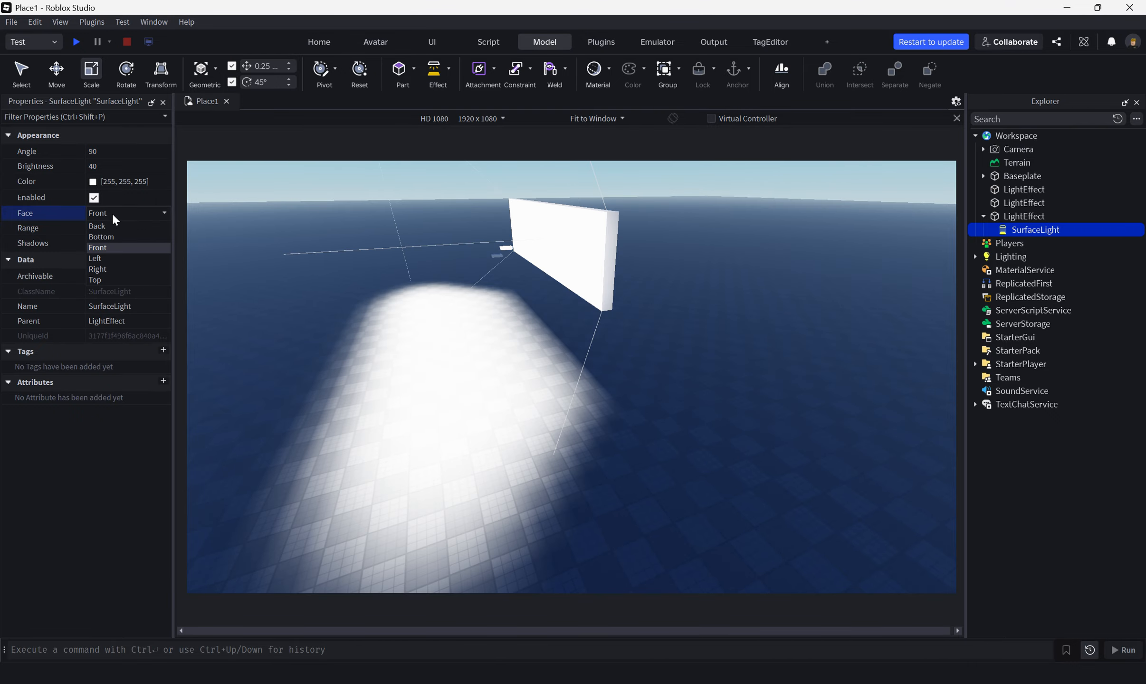
{"action": "left_click", "coordinate": [106, 260]}
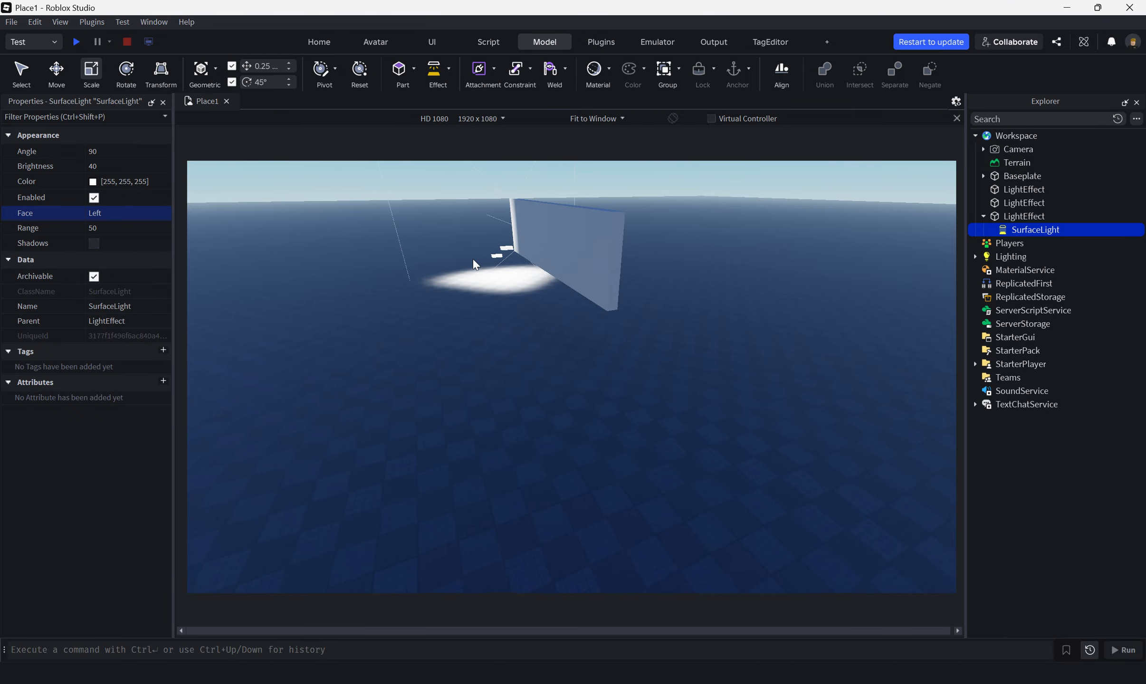
{"action": "key", "text": "w"}
{"action": "right_click_drag", "start_coordinate": [472, 259], "coordinate": [472, 259]}
{"action": "key", "text": "s"}
{"action": "key", "text": "a"}
{"action": "key", "text": "w"}
{"action": "key", "text": "d"}
{"action": "key", "text": "s"}
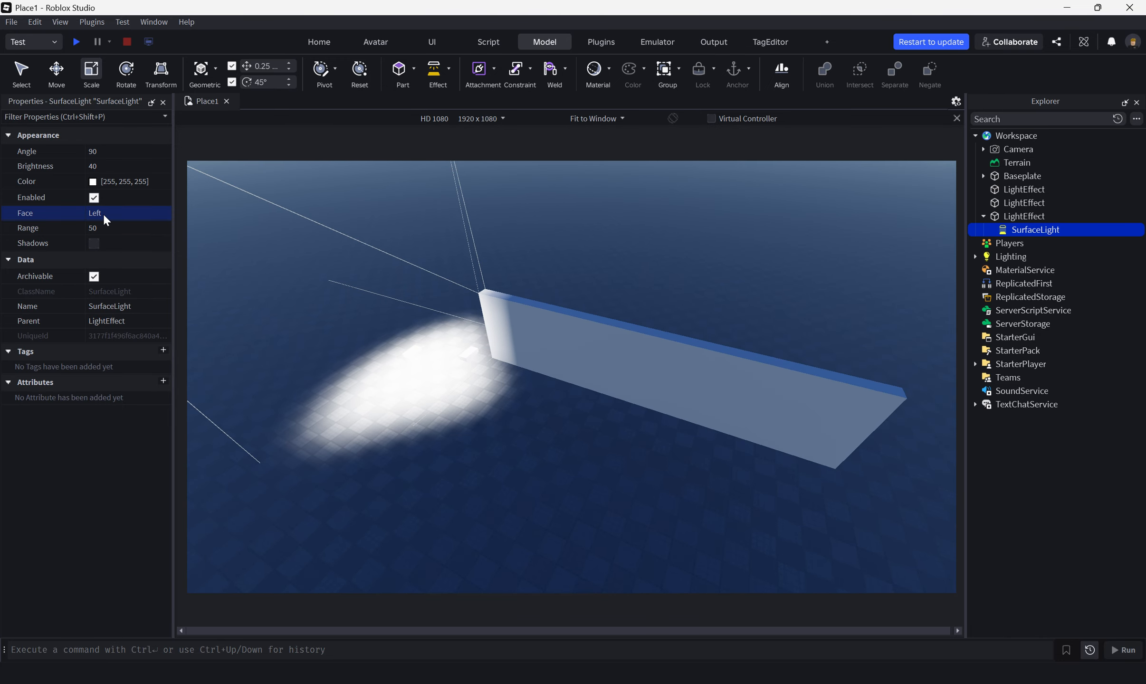
{"action": "left_click", "coordinate": [104, 214]}
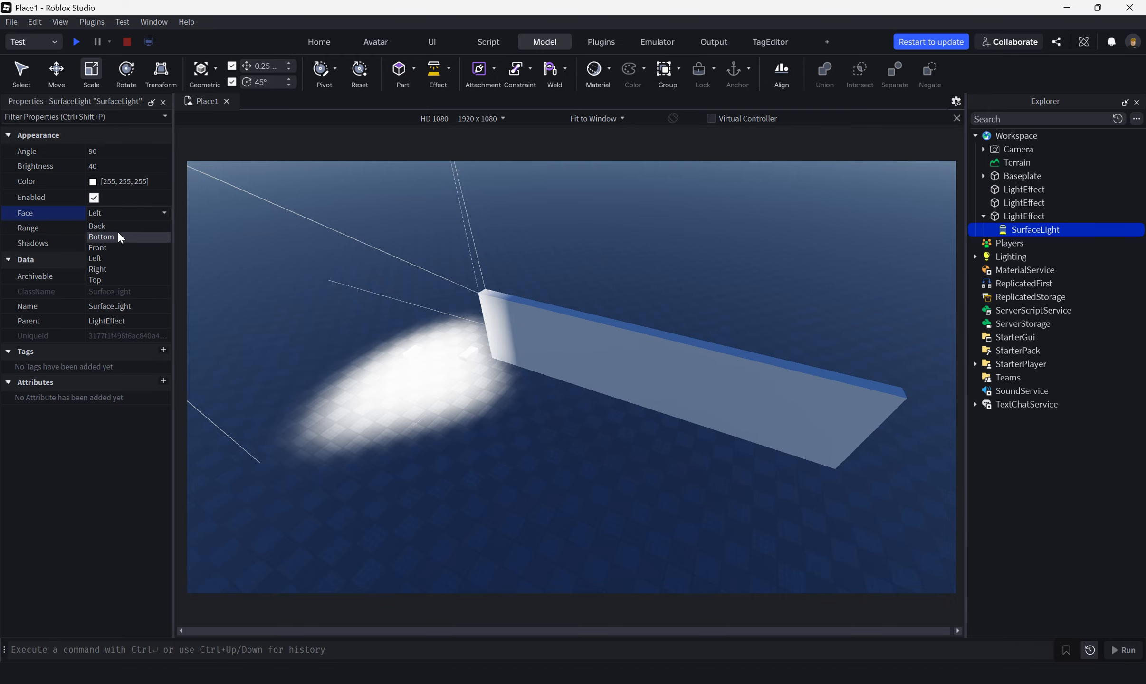
{"action": "left_click", "coordinate": [116, 248]}
- Add a SpotLight to the small LightEffect part nearest the large lit panel
{"action": "right_click_drag", "start_coordinate": [591, 306], "coordinate": [591, 306]}
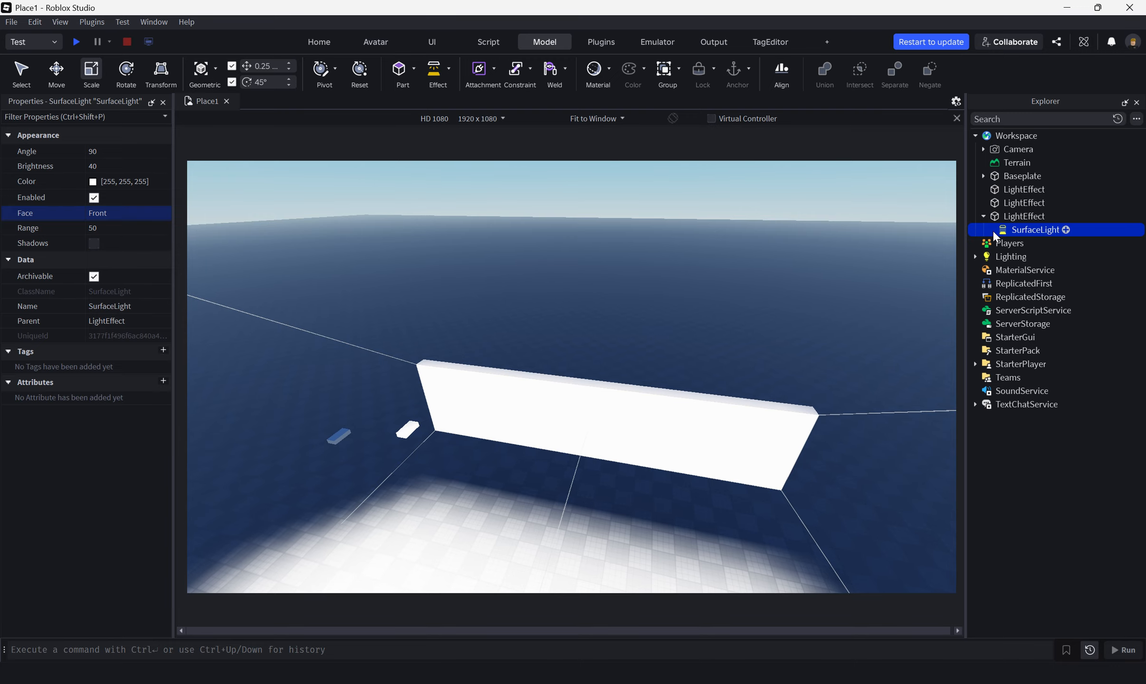
{"action": "left_click", "coordinate": [1052, 216]}
{"action": "left_click", "coordinate": [486, 304]}
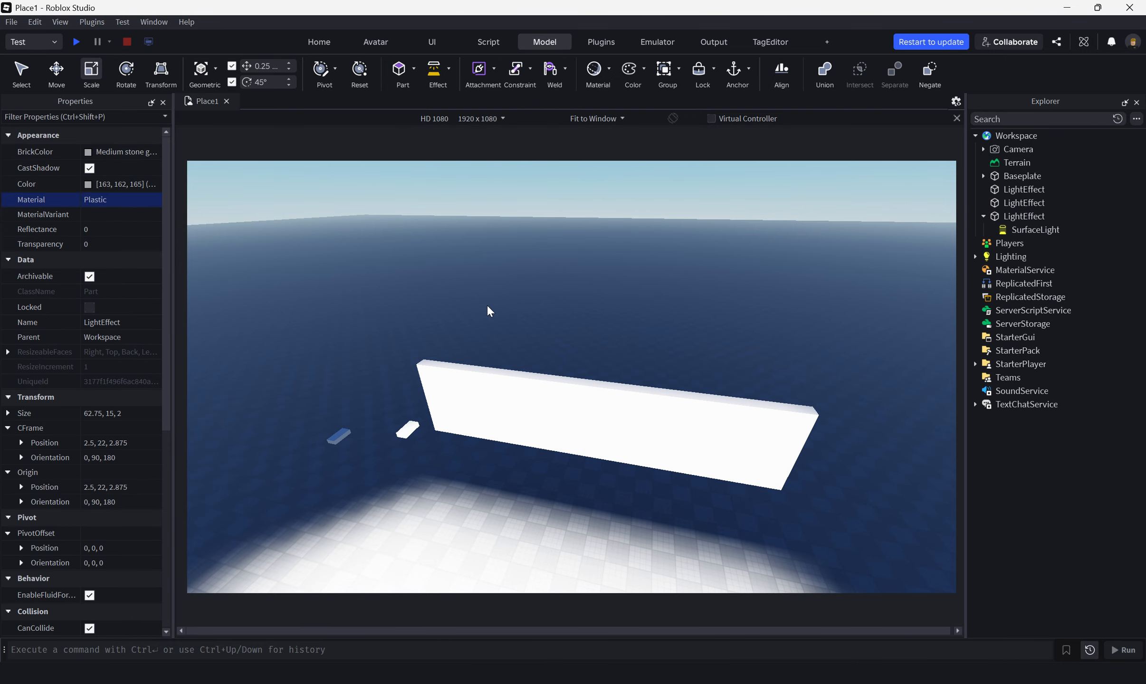
{"action": "right_click_drag", "start_coordinate": [486, 304], "coordinate": [478, 311]}
{"action": "key", "text": "w"}
{"action": "key", "text": "a"}
{"action": "left_click", "coordinate": [621, 319]}
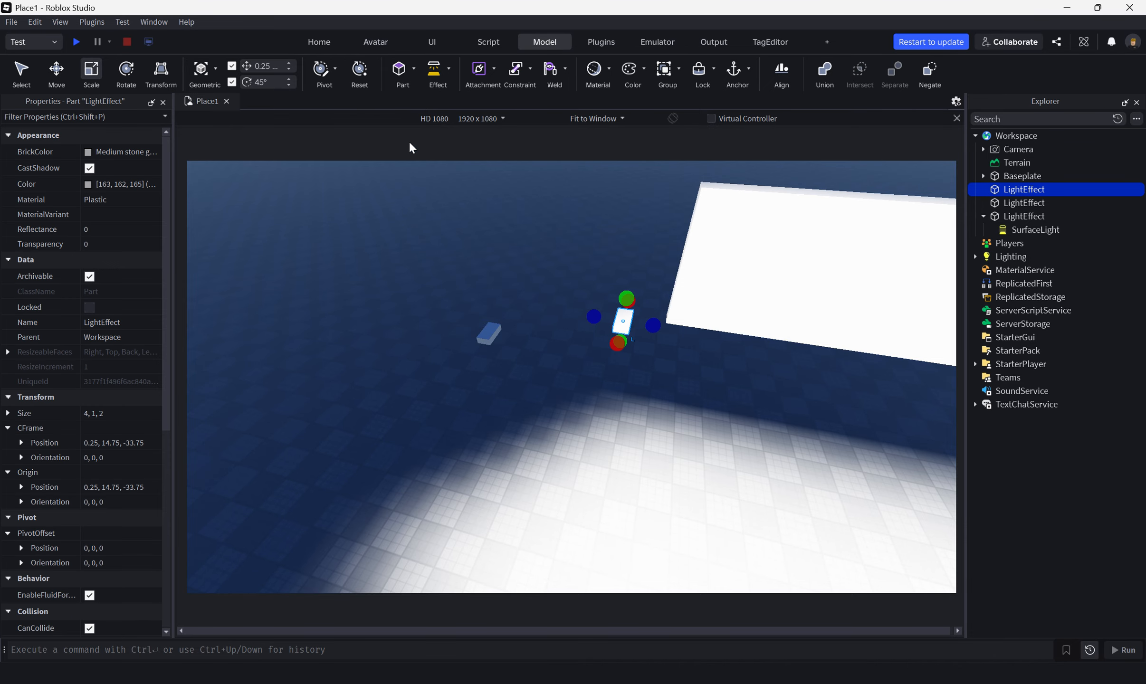
{"action": "left_click", "coordinate": [450, 68]}
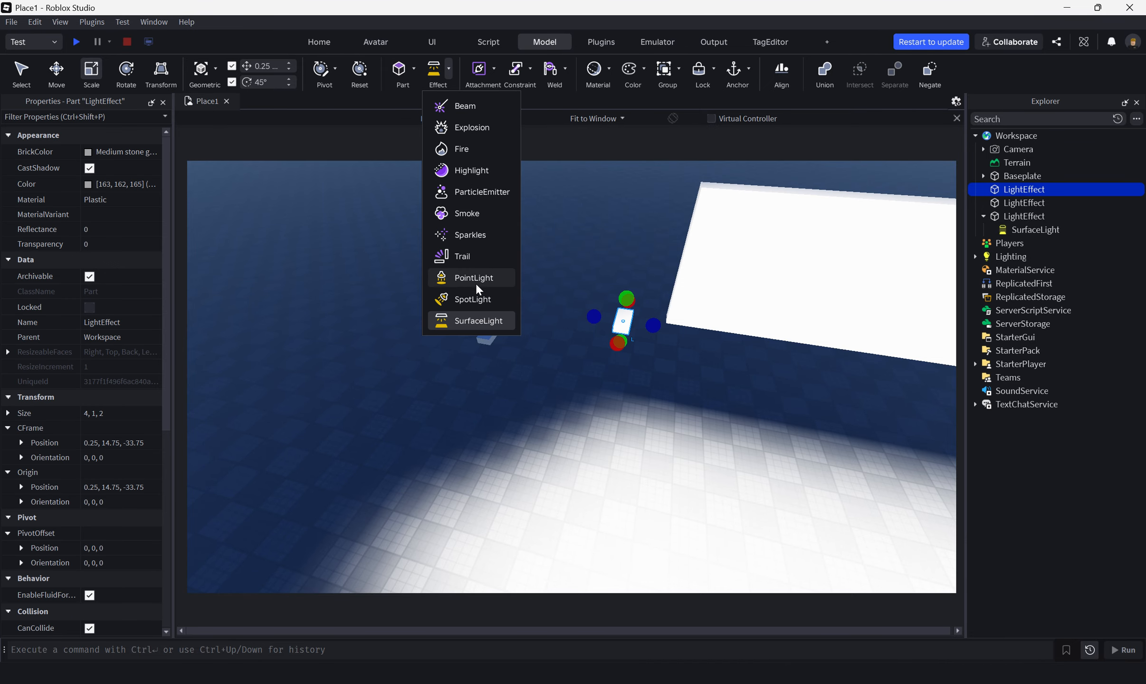
{"action": "left_click", "coordinate": [475, 298]}
- Stretch the part with the new SpotLight lengthwise into a long bar, and select its SpotLight
{"action": "right_click_drag", "start_coordinate": [613, 329], "coordinate": [629, 332]}
{"action": "left_click", "coordinate": [530, 327]}
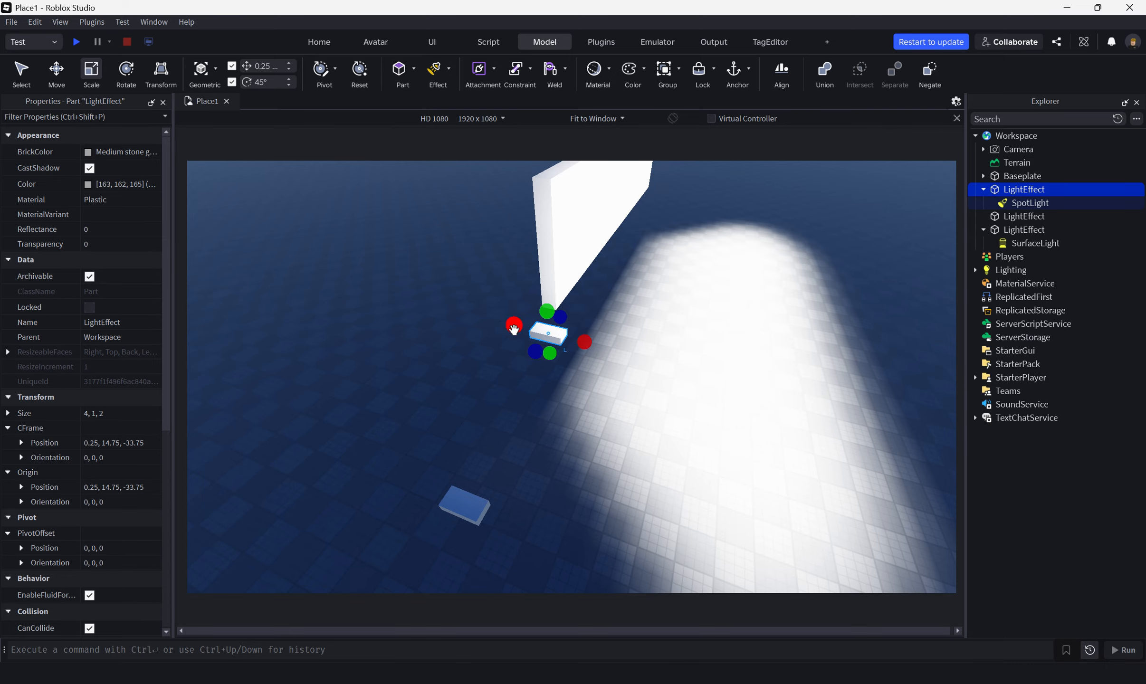
{"action": "left_click_drag", "start_coordinate": [514, 327], "coordinate": [451, 301]}
{"action": "left_click", "coordinate": [1026, 203]}
{"action": "scroll", "coordinate": [679, 276], "scroll_direction": "up", "scroll_amount": 3}
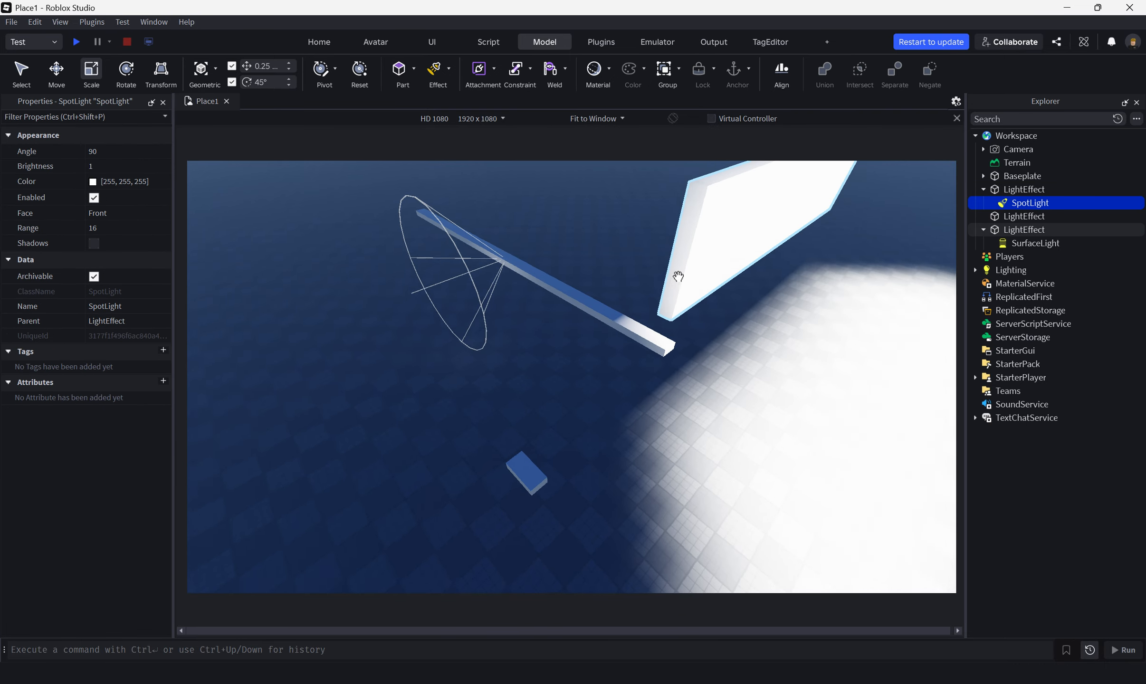
- Stretch the long bar with the SpotLight upward to a height of 20.75, and select its SpotLight
{"action": "right_click_drag", "start_coordinate": [678, 276], "coordinate": [675, 271]}
{"action": "key", "text": "a"}
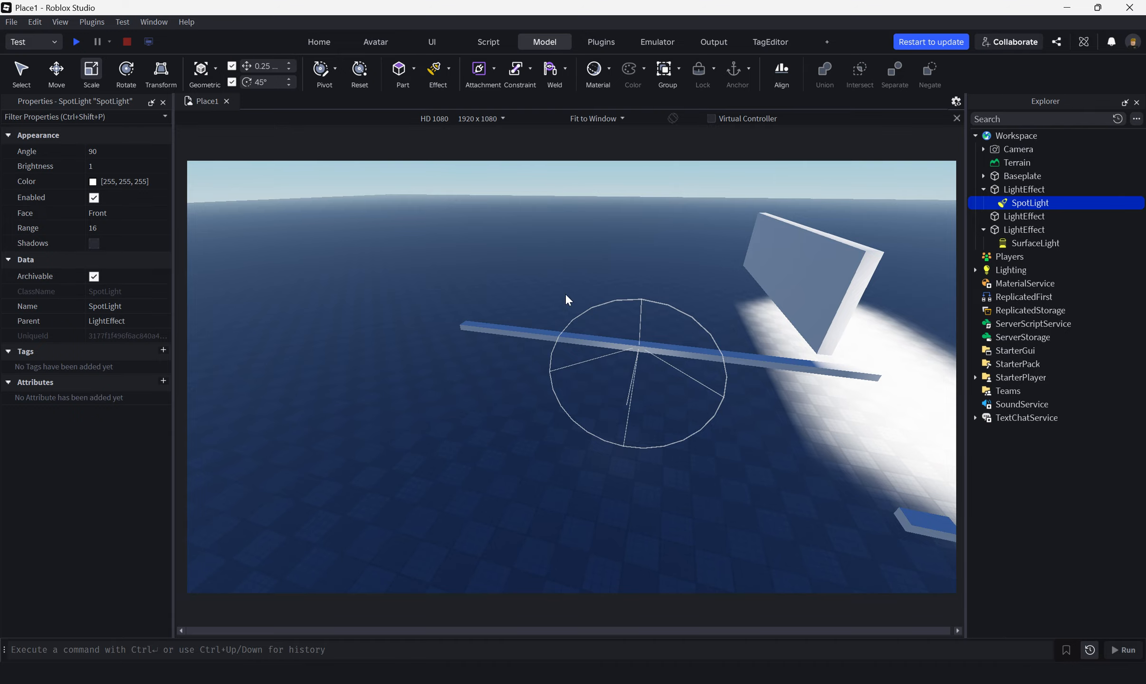
{"action": "left_click", "coordinate": [750, 358]}
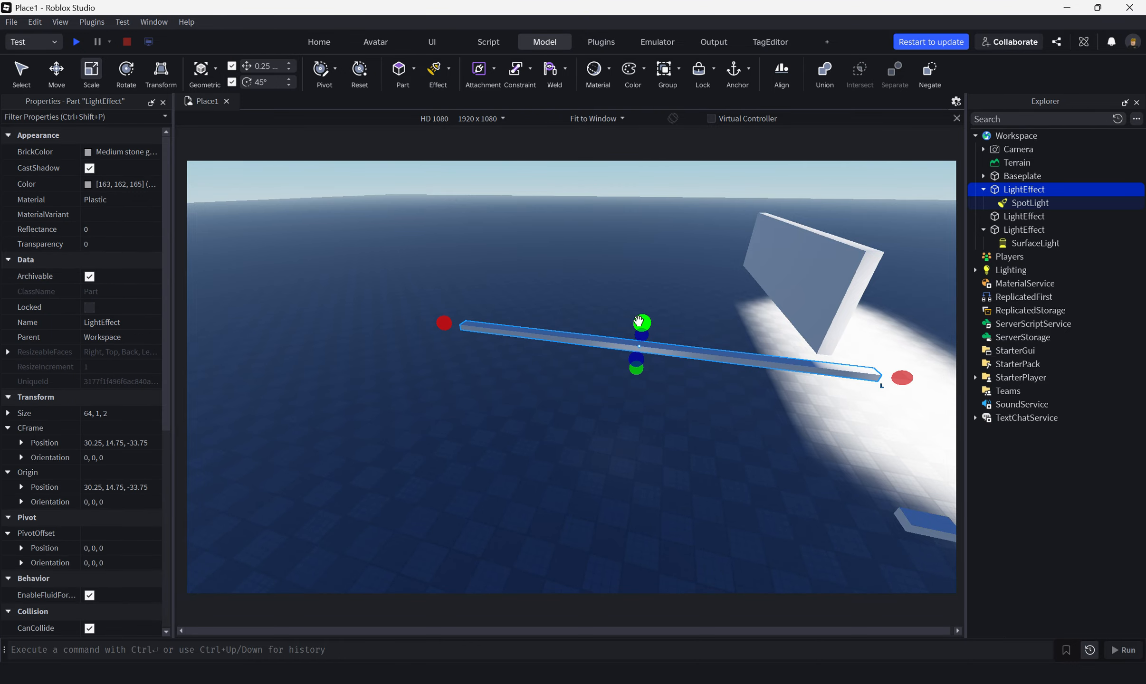
{"action": "left_click_drag", "start_coordinate": [642, 322], "coordinate": [660, 177]}
{"action": "left_click", "coordinate": [1026, 203]}
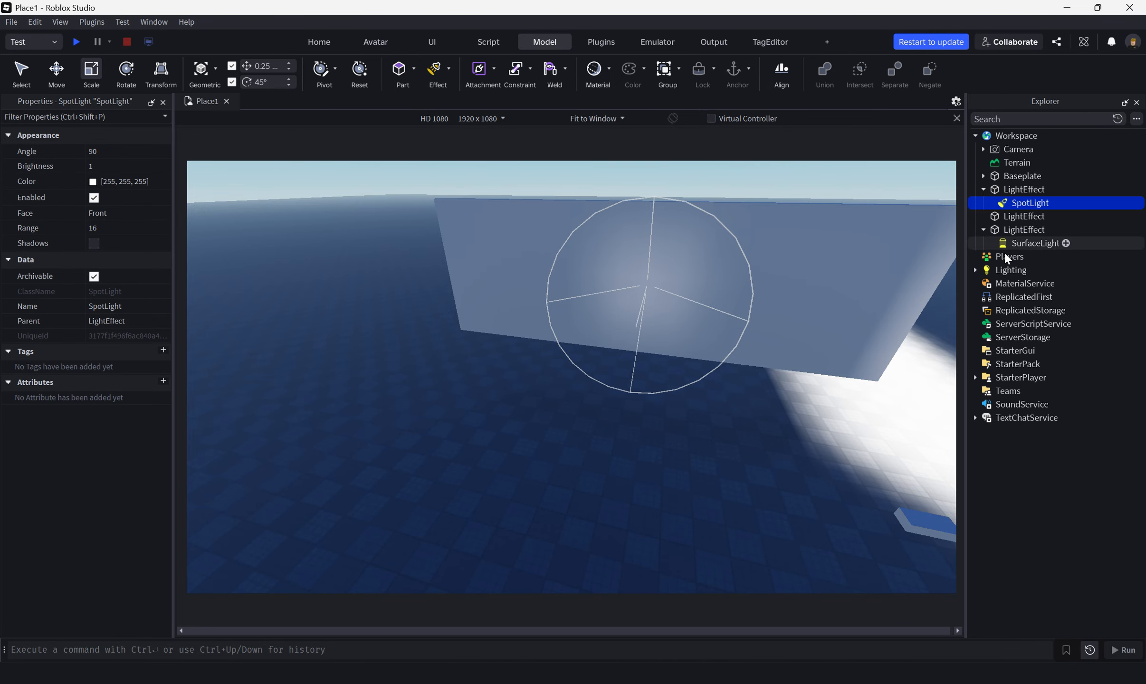
- Stretch the large panel with the SurfaceLight upward to a height of 37.25
{"action": "right_click_drag", "start_coordinate": [729, 419], "coordinate": [729, 419]}
{"action": "key", "text": "d"}
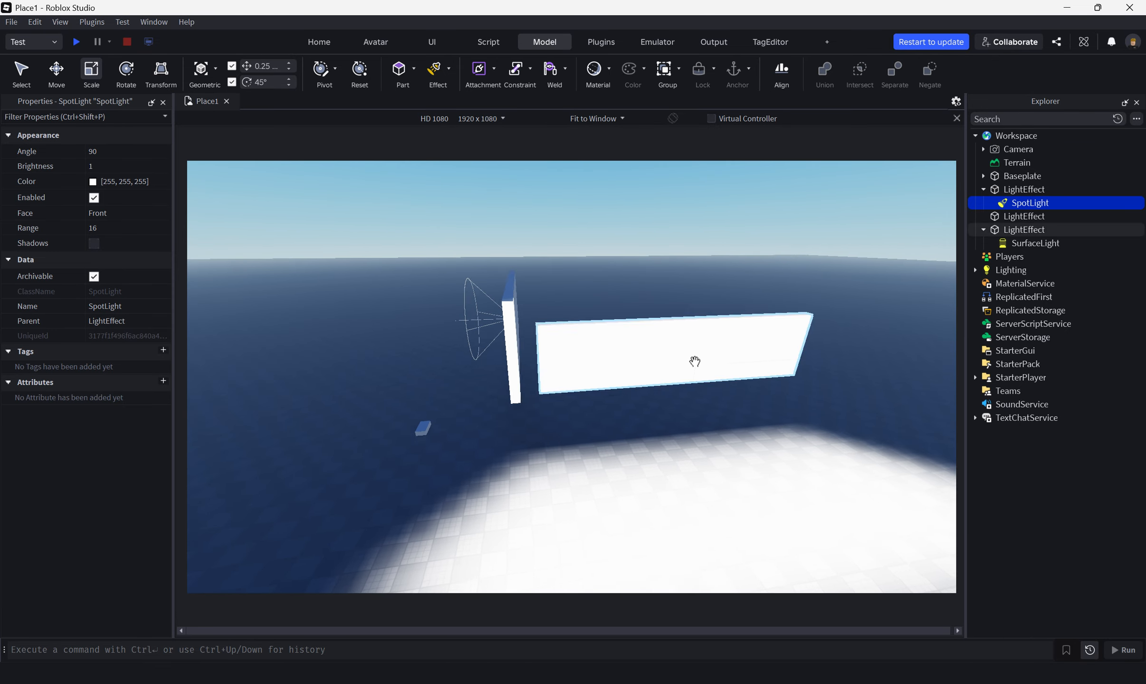
{"action": "left_click", "coordinate": [691, 356]}
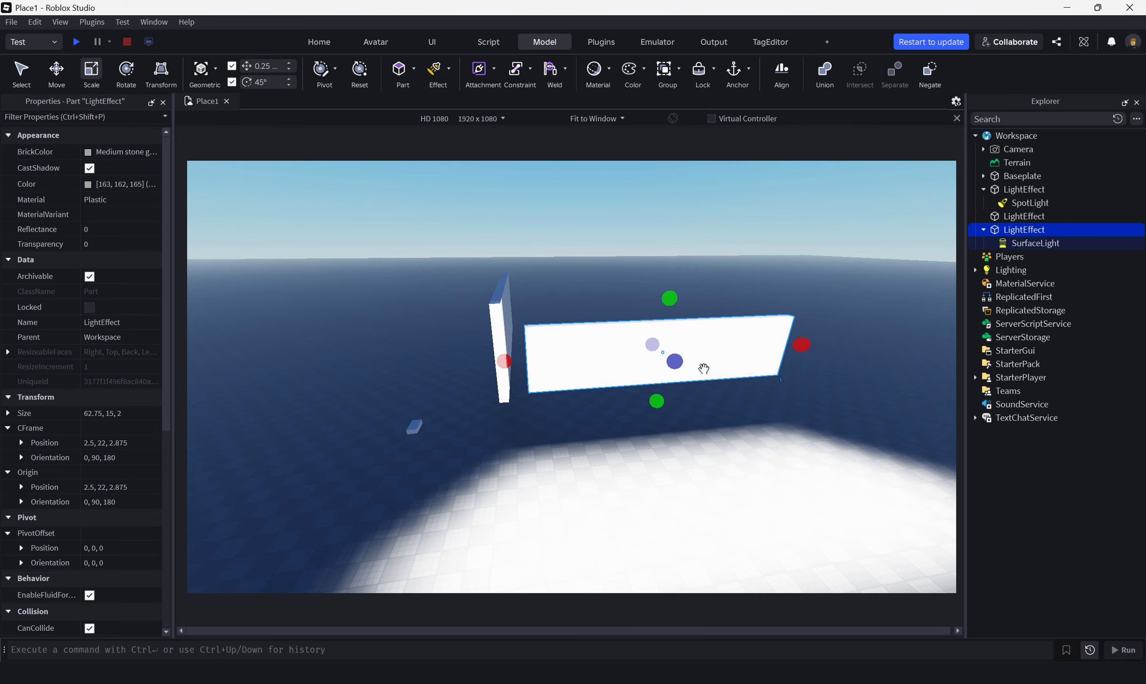
{"action": "left_click_drag", "start_coordinate": [669, 298], "coordinate": [685, 185]}
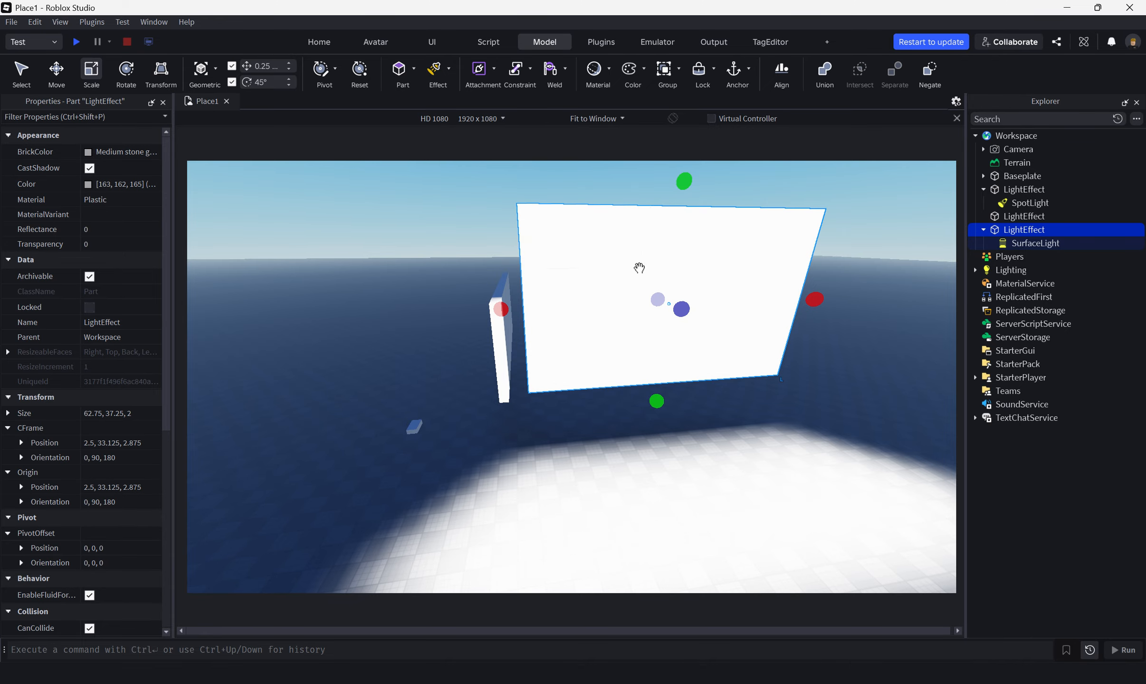
- Set the SurfaceLight's range to 1, and raise it to 3.01
{"action": "left_click", "coordinate": [1024, 246]}
{"action": "key", "text": "f"}
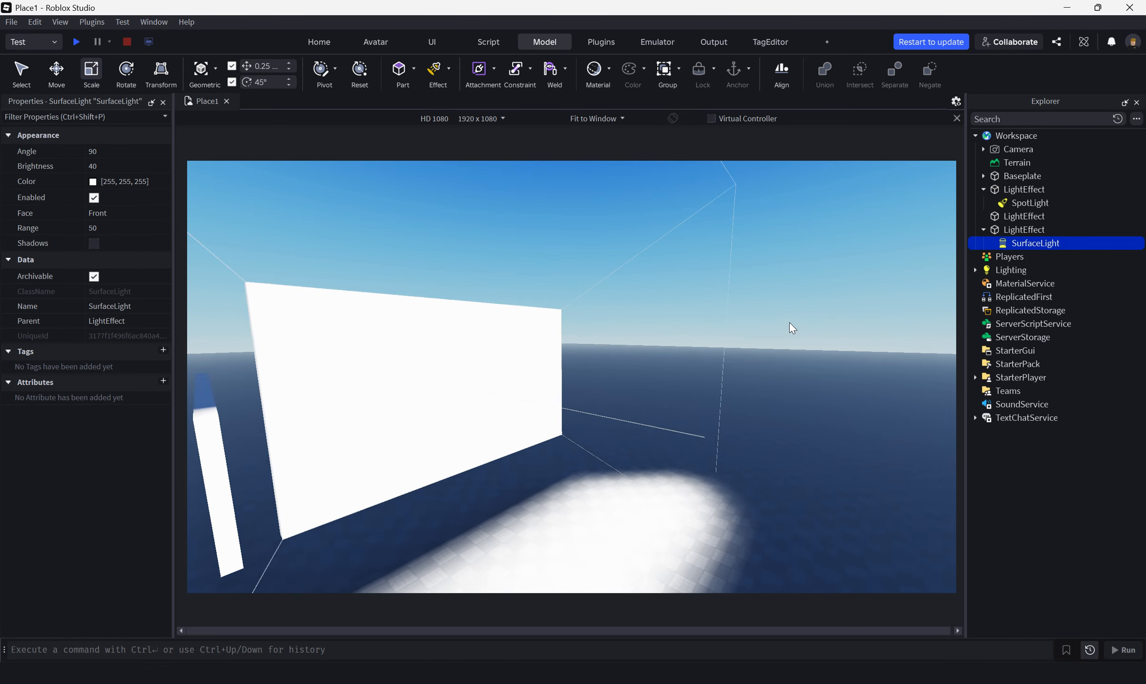
{"action": "key", "text": "a"}
{"action": "right_click_drag", "start_coordinate": [789, 322], "coordinate": [789, 322]}
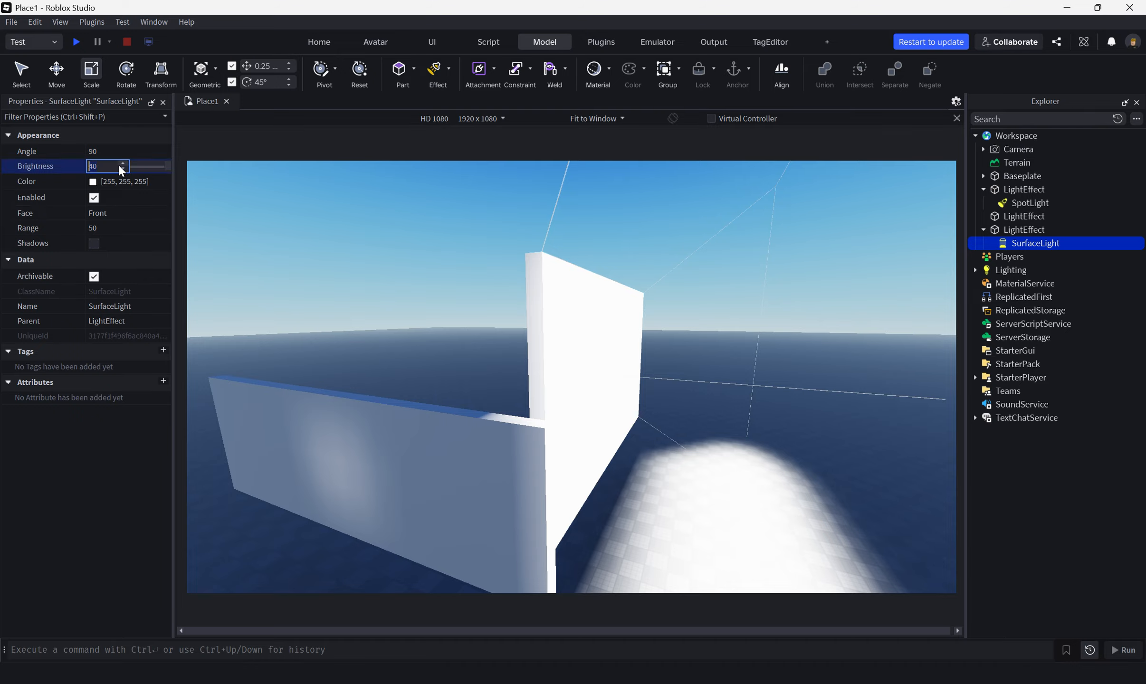
{"action": "left_click", "coordinate": [122, 228]}
{"action": "type", "text": "1"}
{"action": "key", "text": "Return"}
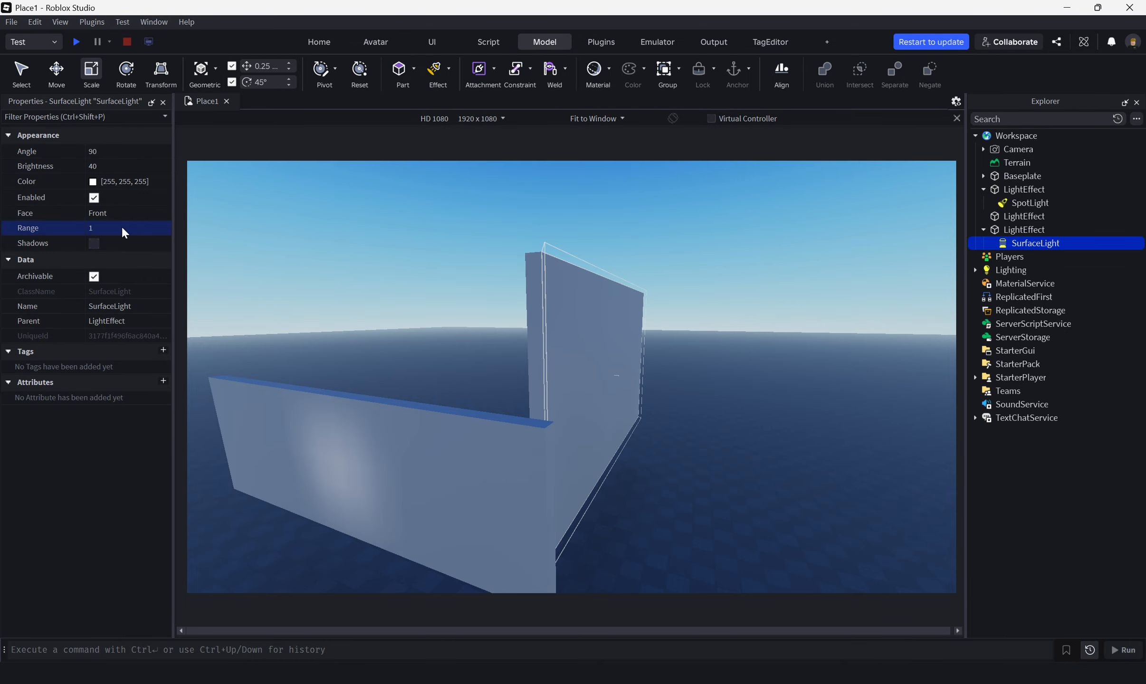
{"action": "left_click", "coordinate": [105, 228]}
{"action": "scroll", "coordinate": [107, 229], "scroll_direction": "up", "scroll_amount": 1}
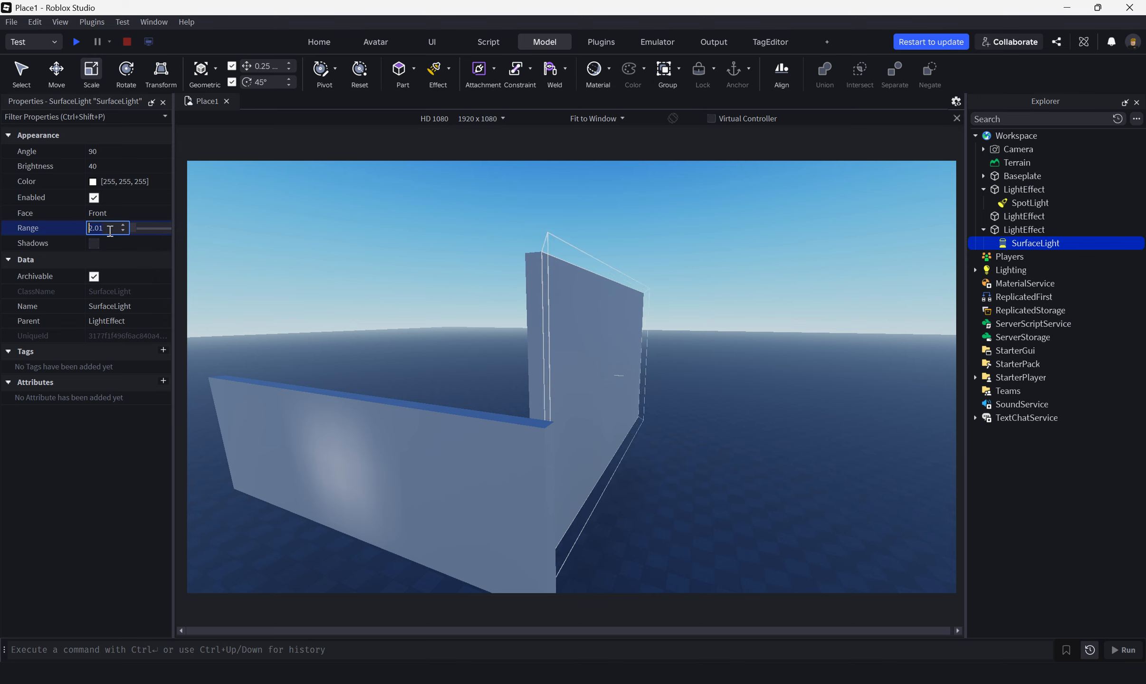
{"action": "scroll", "coordinate": [110, 231], "scroll_direction": "up", "scroll_amount": 1}
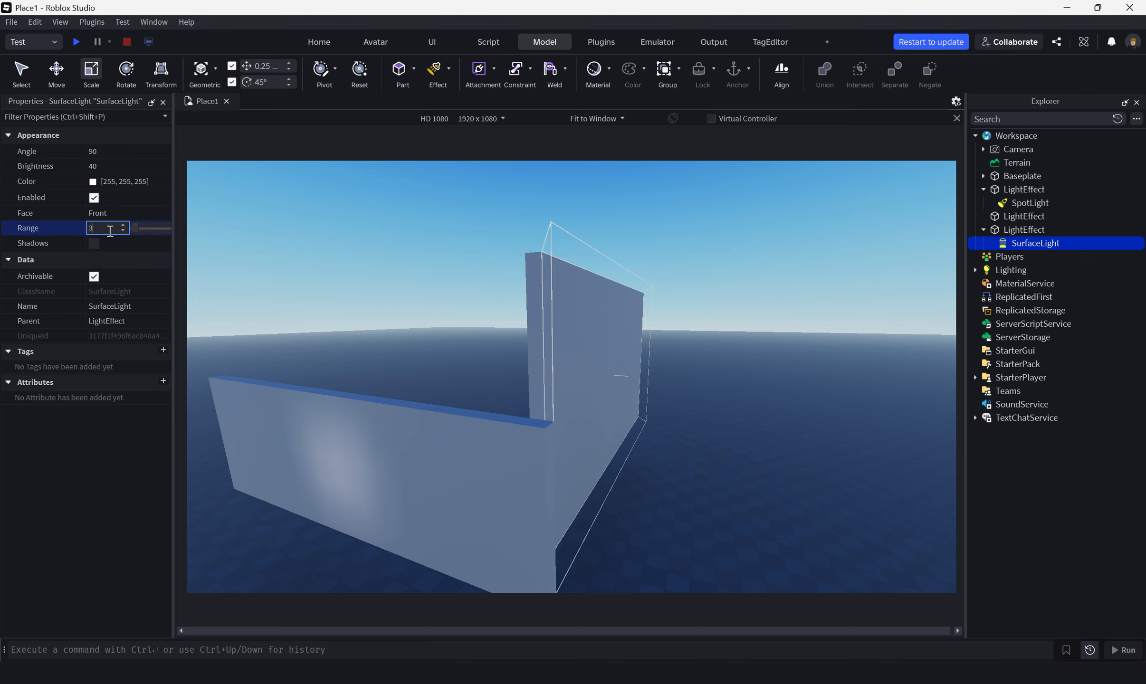
- Examine the SurfaceLight's coverage outline against the tall panel from several sides
{"action": "left_click", "coordinate": [713, 447]}
{"action": "key", "text": "d"}
{"action": "right_click_drag", "start_coordinate": [713, 447], "coordinate": [719, 450]}
{"action": "left_click", "coordinate": [630, 423]}
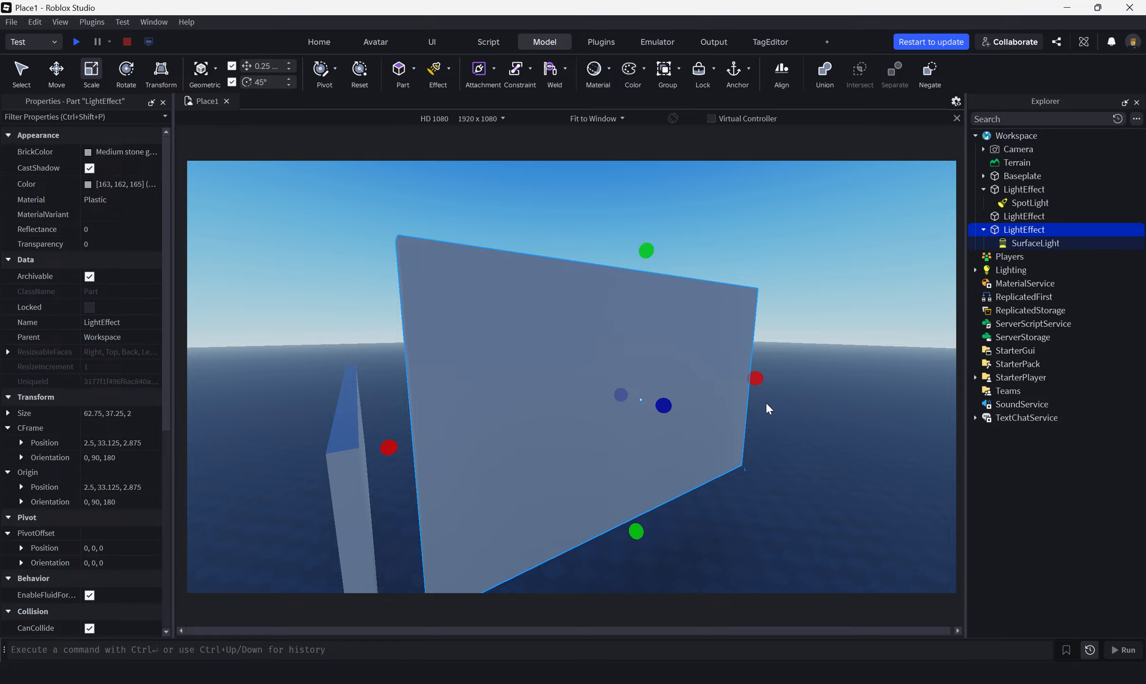
{"action": "left_click", "coordinate": [1014, 243]}
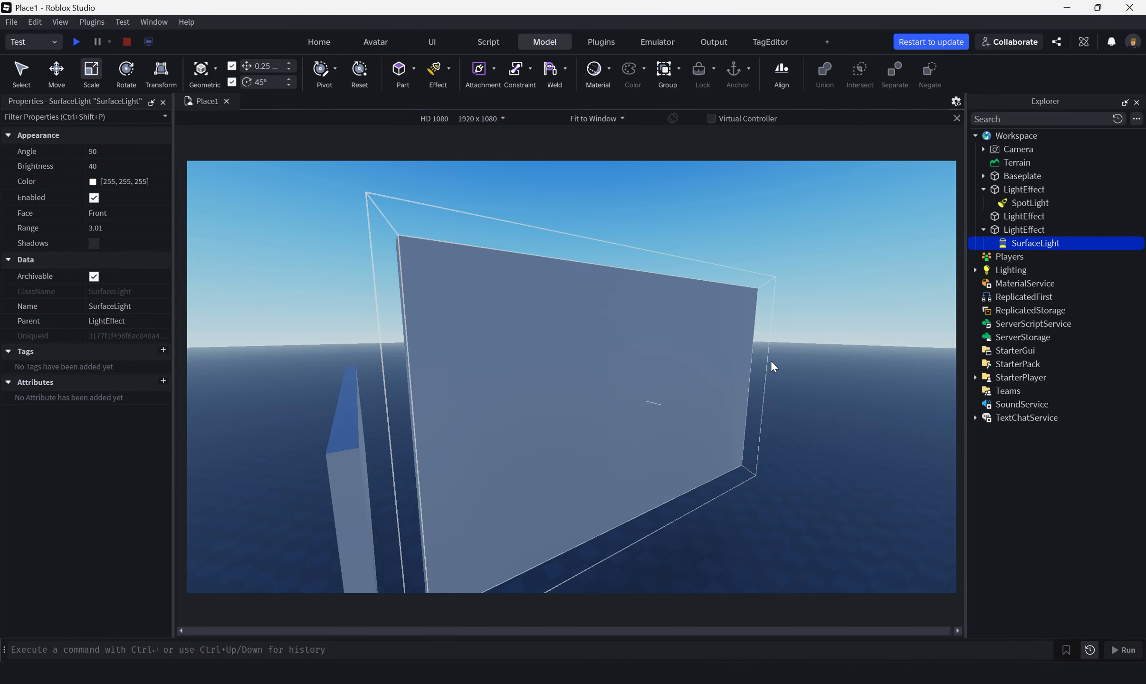
{"action": "right_click_drag", "start_coordinate": [770, 360], "coordinate": [770, 359]}
{"action": "key", "text": "a"}
{"action": "key", "text": "d"}
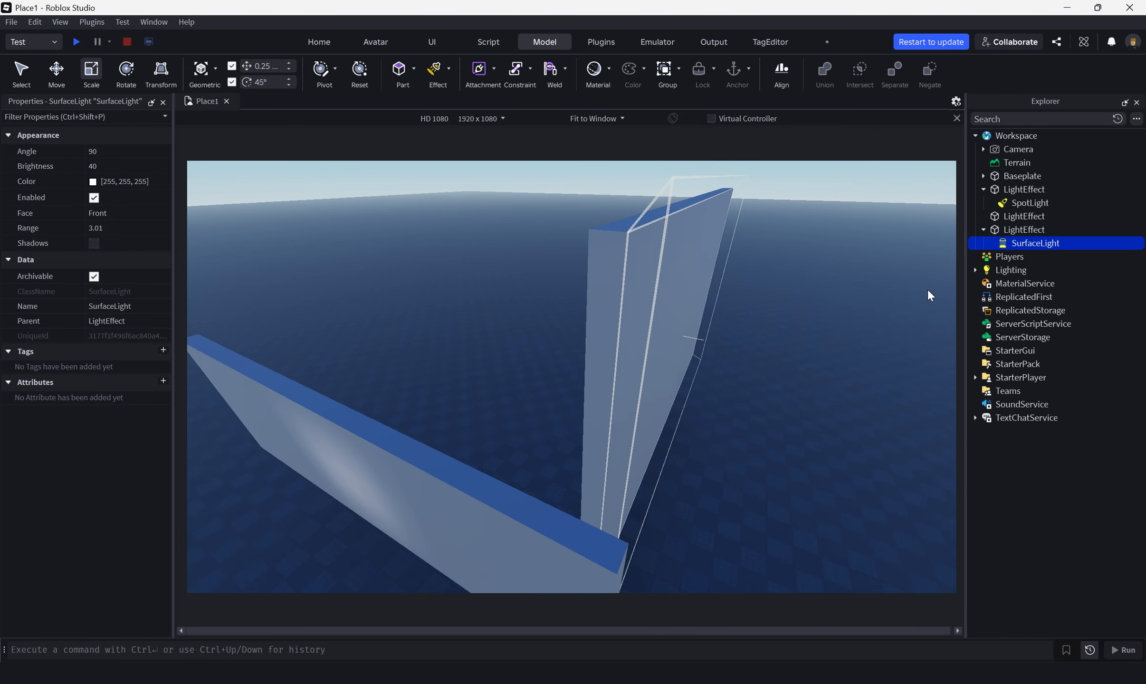
- Delete the SpotLight and the SurfaceLight from their LightEffect parts
{"action": "left_click", "coordinate": [1013, 204]}
{"action": "key", "text": "Delete"}
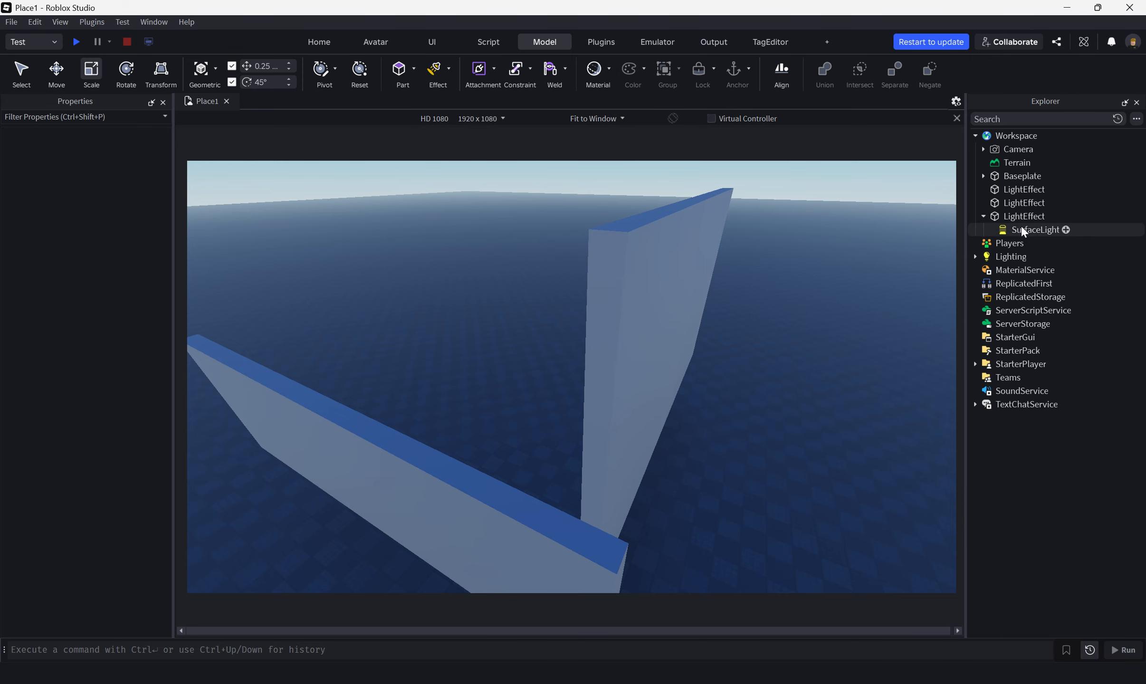
{"action": "left_click", "coordinate": [1026, 229]}
{"action": "key", "text": "Delete"}
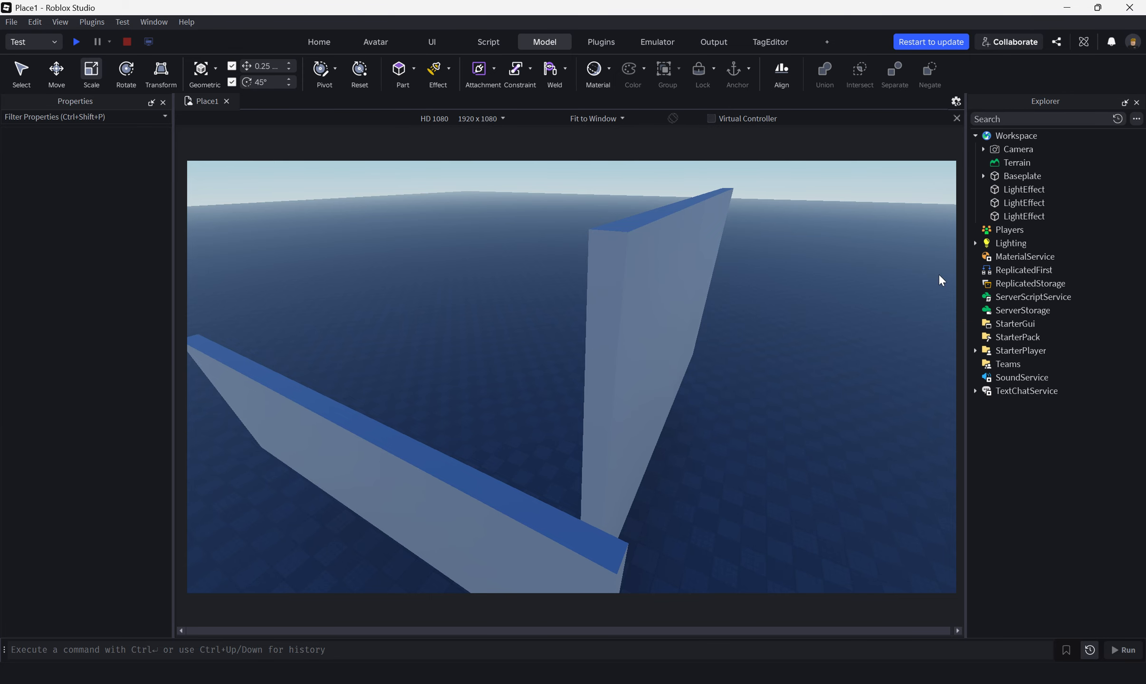
- Add a PointLight to the first LightEffect part, the 64-stud-long wall
{"action": "left_click", "coordinate": [1021, 190]}
{"action": "left_click", "coordinate": [448, 68]}
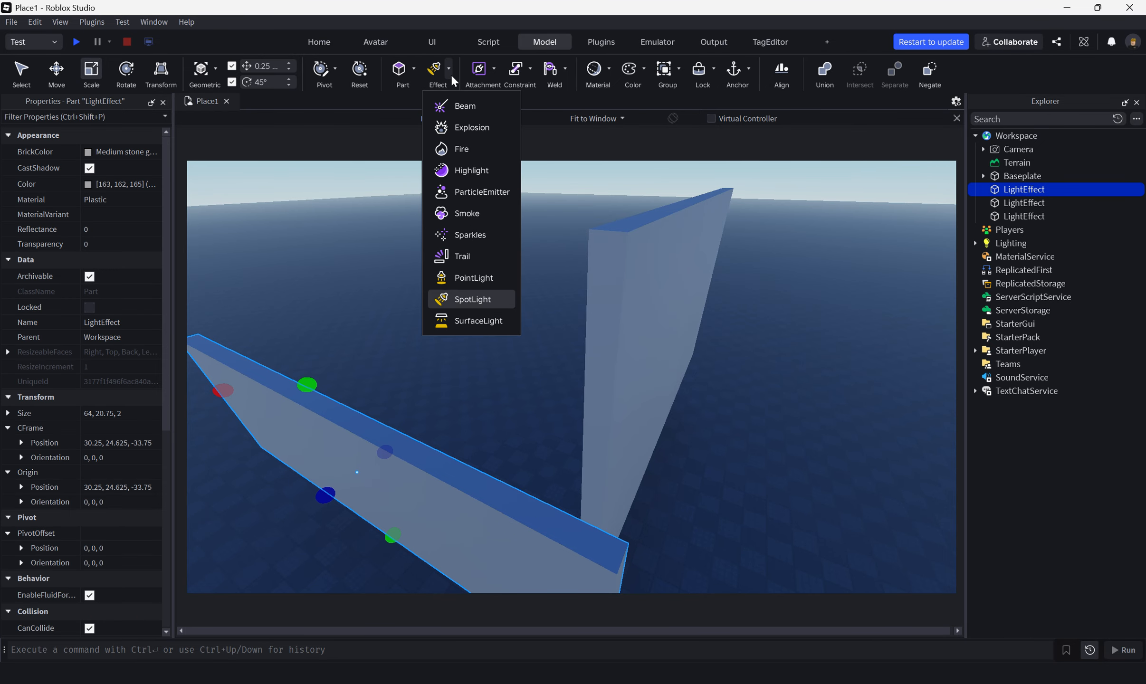
{"action": "left_click", "coordinate": [474, 278]}
{"action": "right_click_drag", "start_coordinate": [563, 322], "coordinate": [562, 332]}
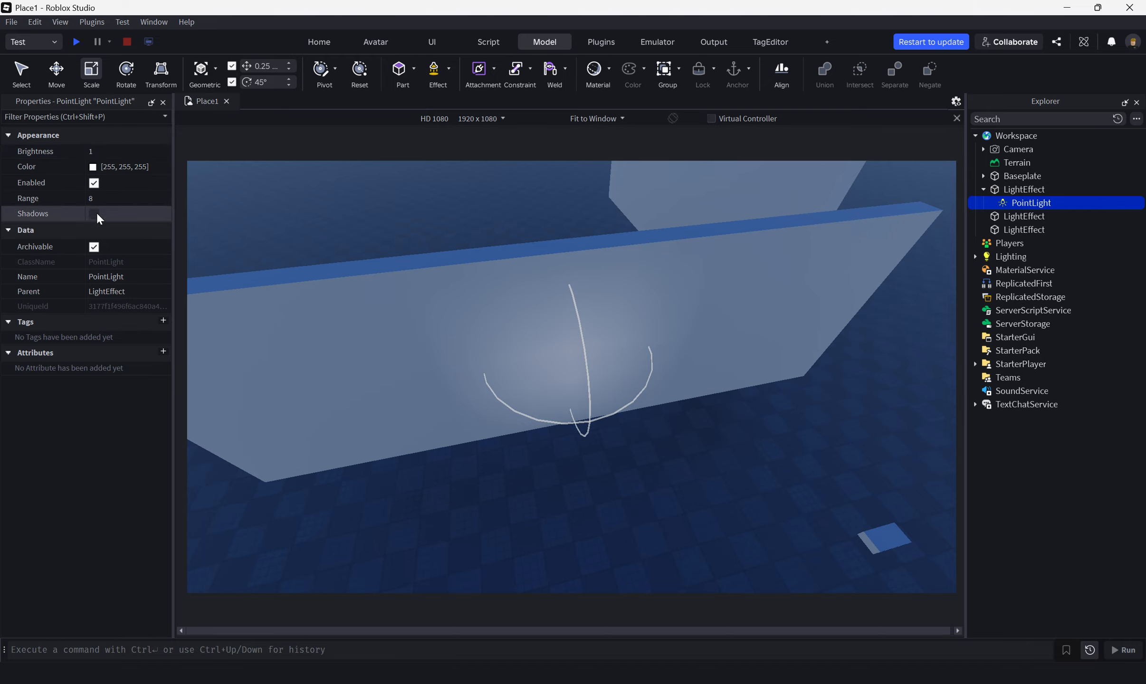
- Add a SpotLight inside the PointLight and a SurfaceLight inside that SpotLight
{"action": "left_click", "coordinate": [445, 74]}
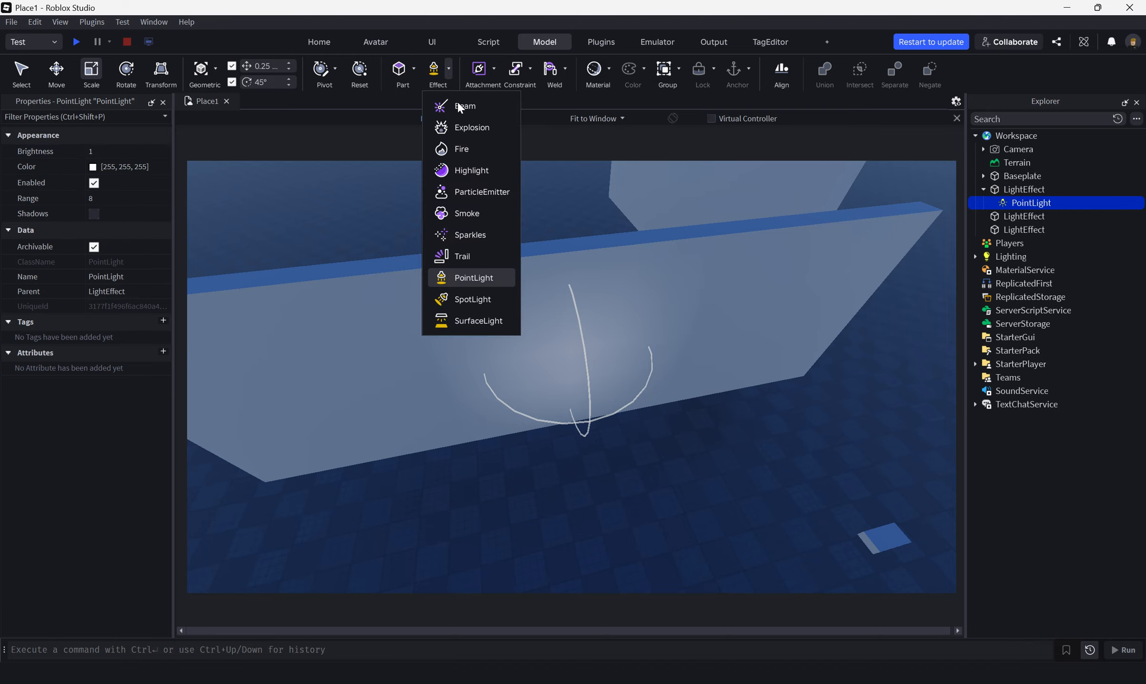
{"action": "left_click", "coordinate": [476, 297]}
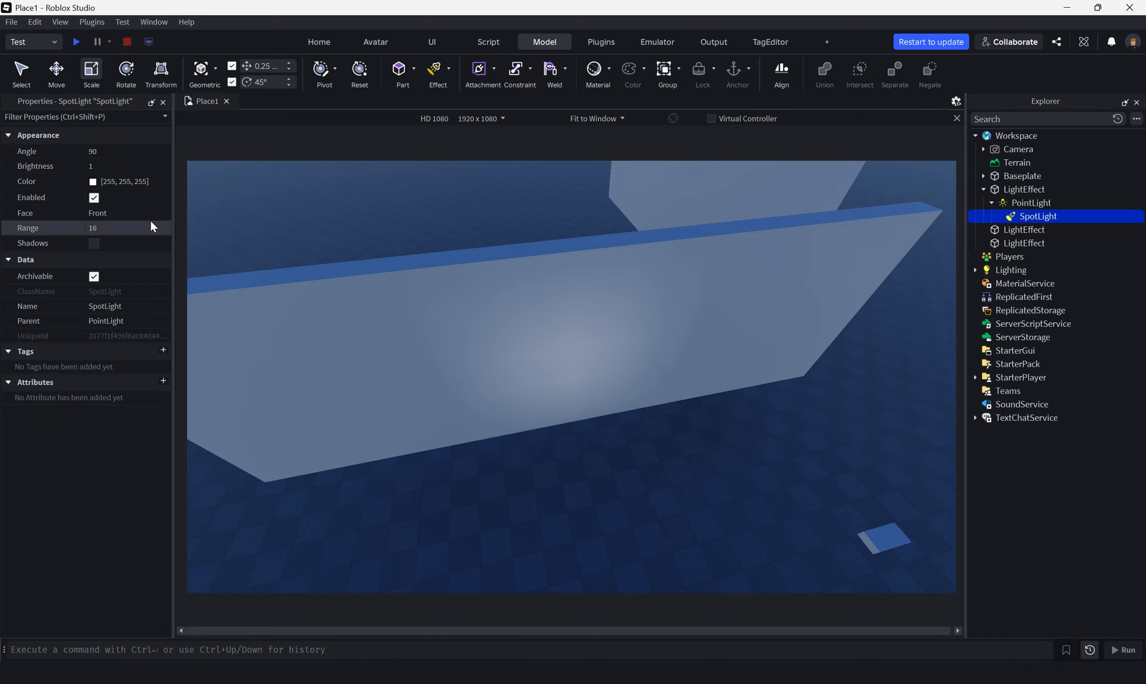
{"action": "right_click_drag", "start_coordinate": [588, 481], "coordinate": [552, 402]}
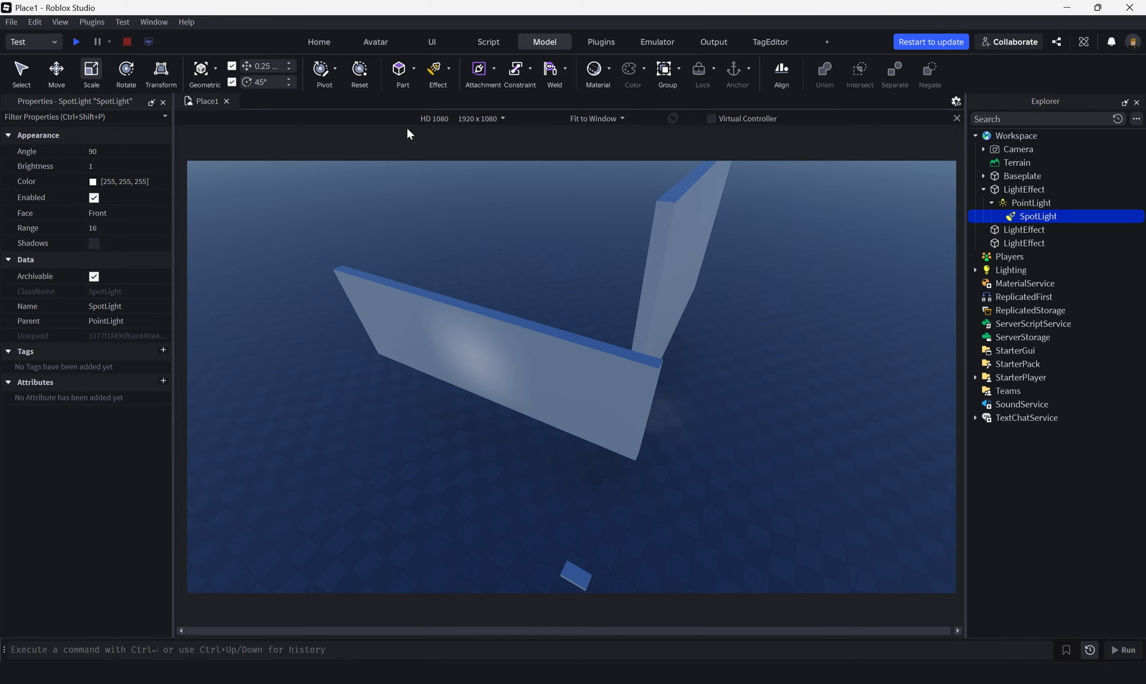
{"action": "left_click", "coordinate": [448, 72]}
{"action": "left_click", "coordinate": [479, 319]}
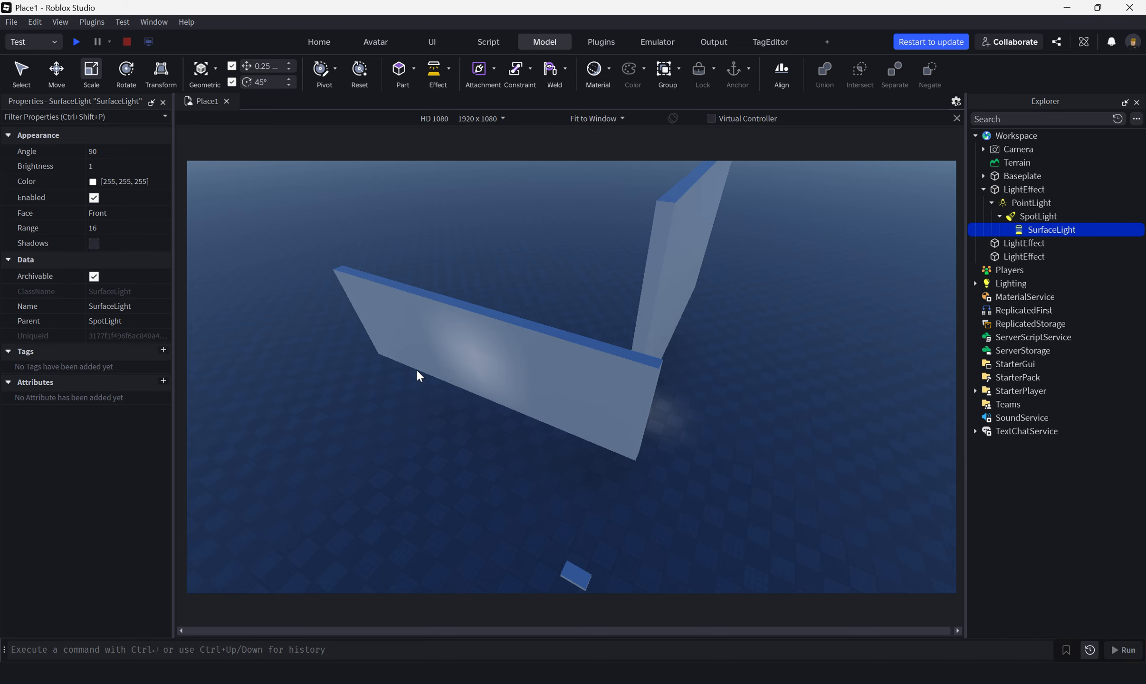
- Compare the properties and visible effect of the nested PointLight, SpotLight and SurfaceLight on the long wall
{"action": "right_click_drag", "start_coordinate": [501, 399], "coordinate": [500, 400]}
{"action": "key", "text": "a"}
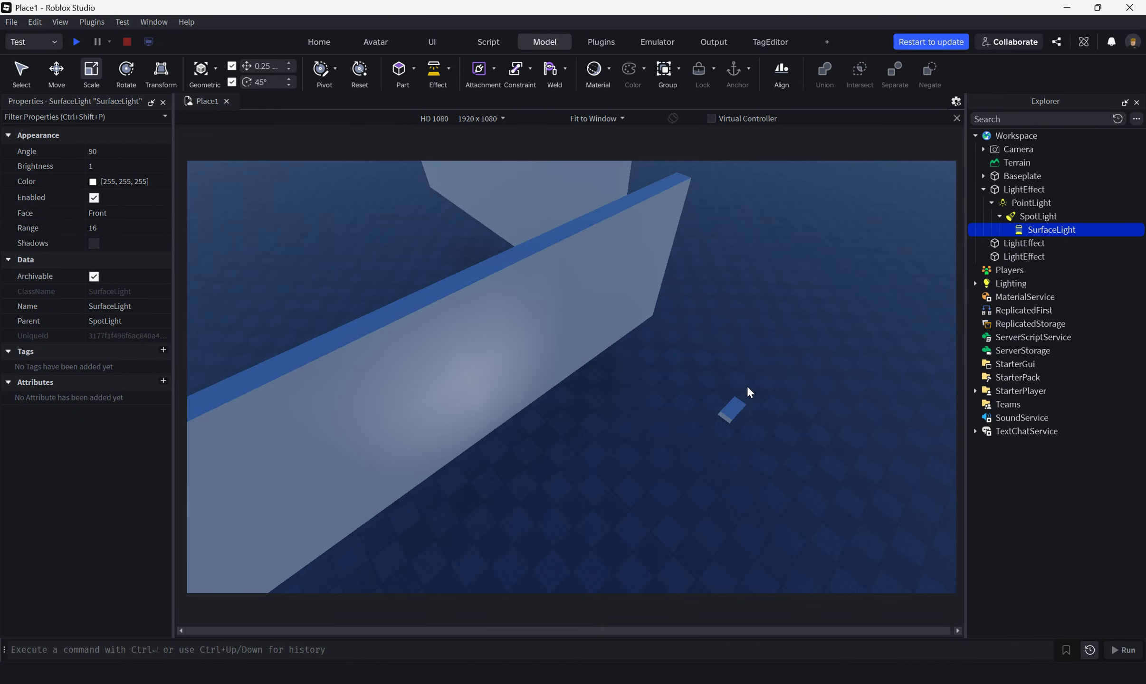
{"action": "right_click_drag", "start_coordinate": [632, 435], "coordinate": [632, 434]}
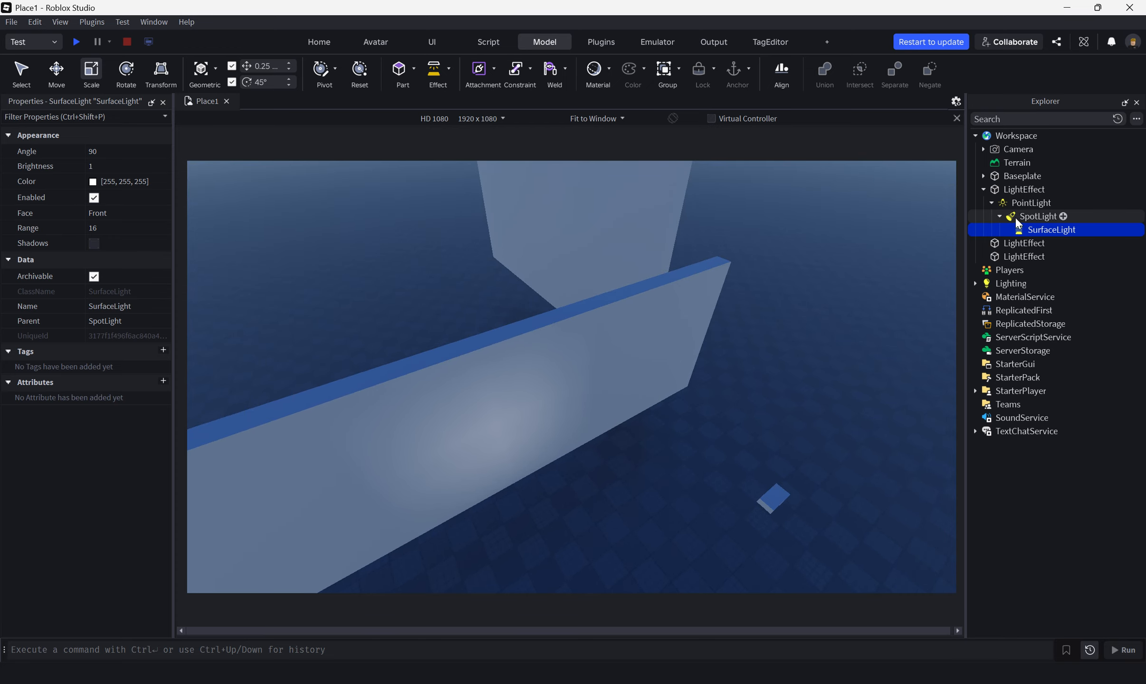
{"action": "left_click", "coordinate": [1031, 218]}
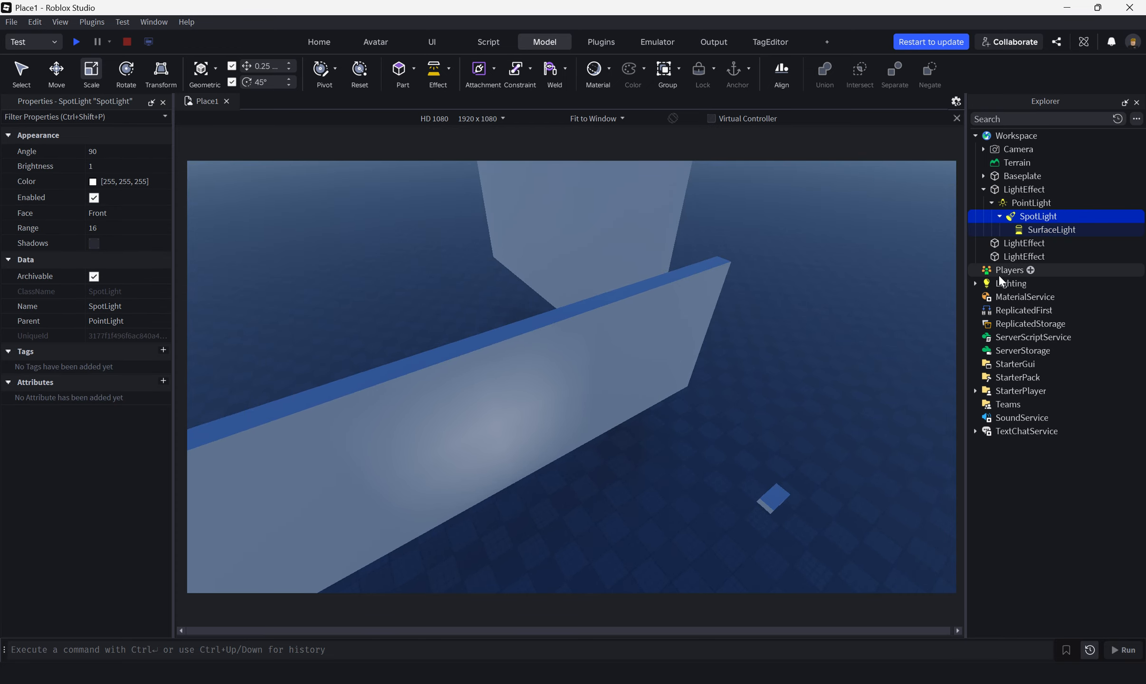
{"action": "left_click", "coordinate": [1031, 204]}
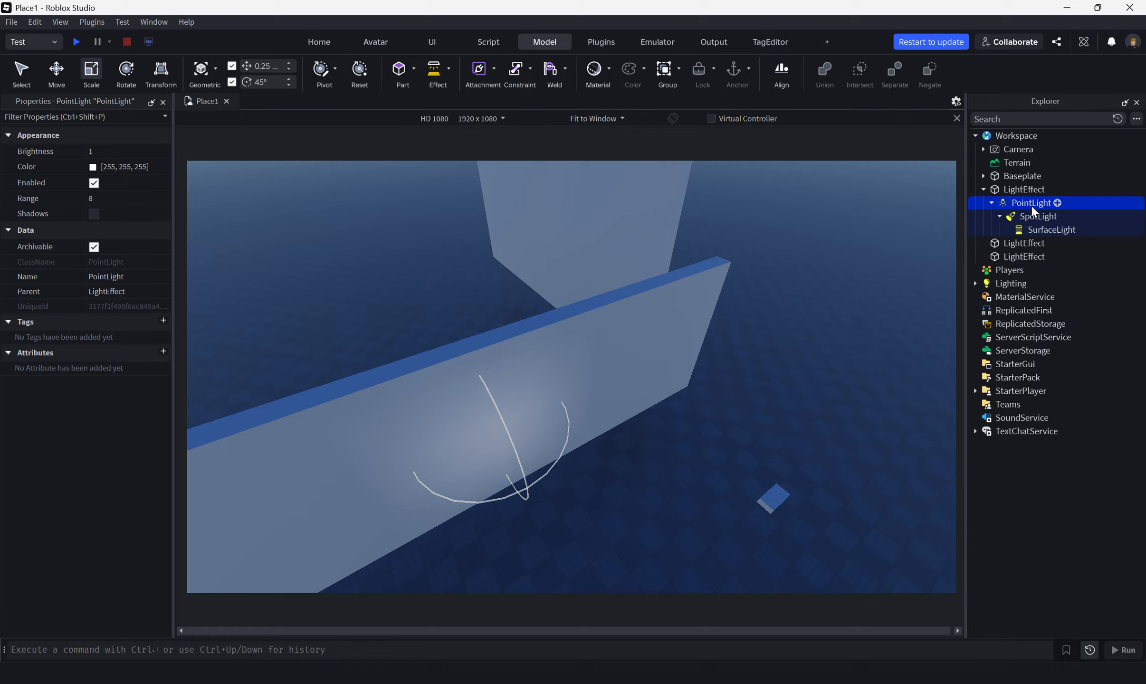
{"action": "left_click", "coordinate": [1035, 215]}
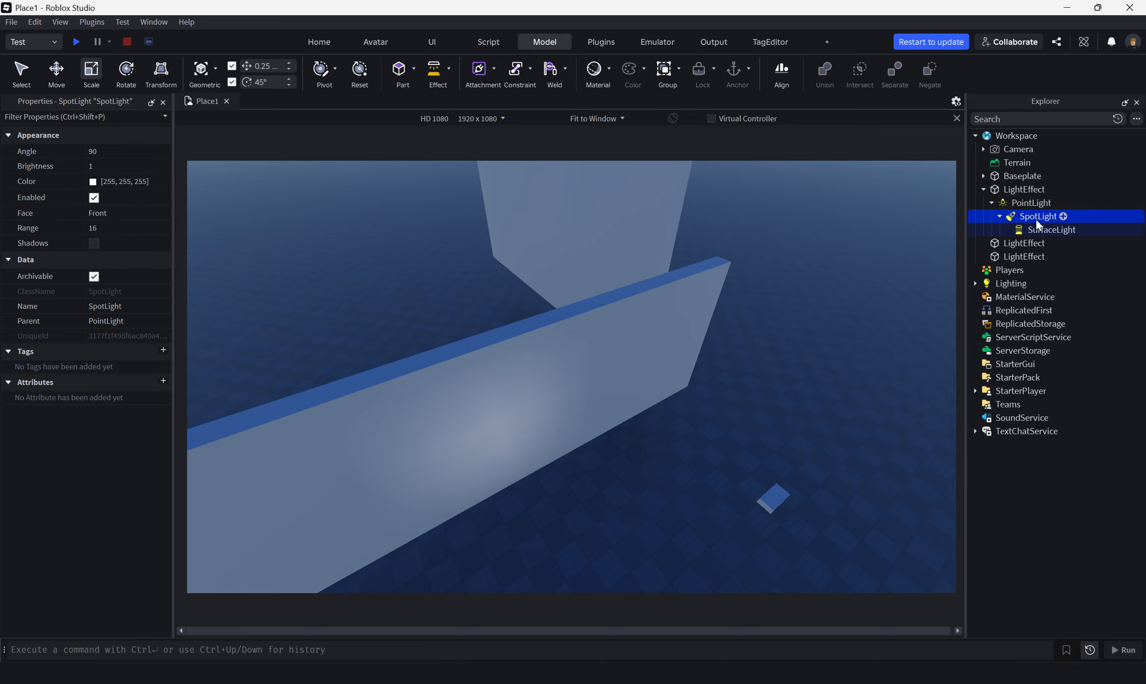
{"action": "left_click", "coordinate": [1040, 230]}
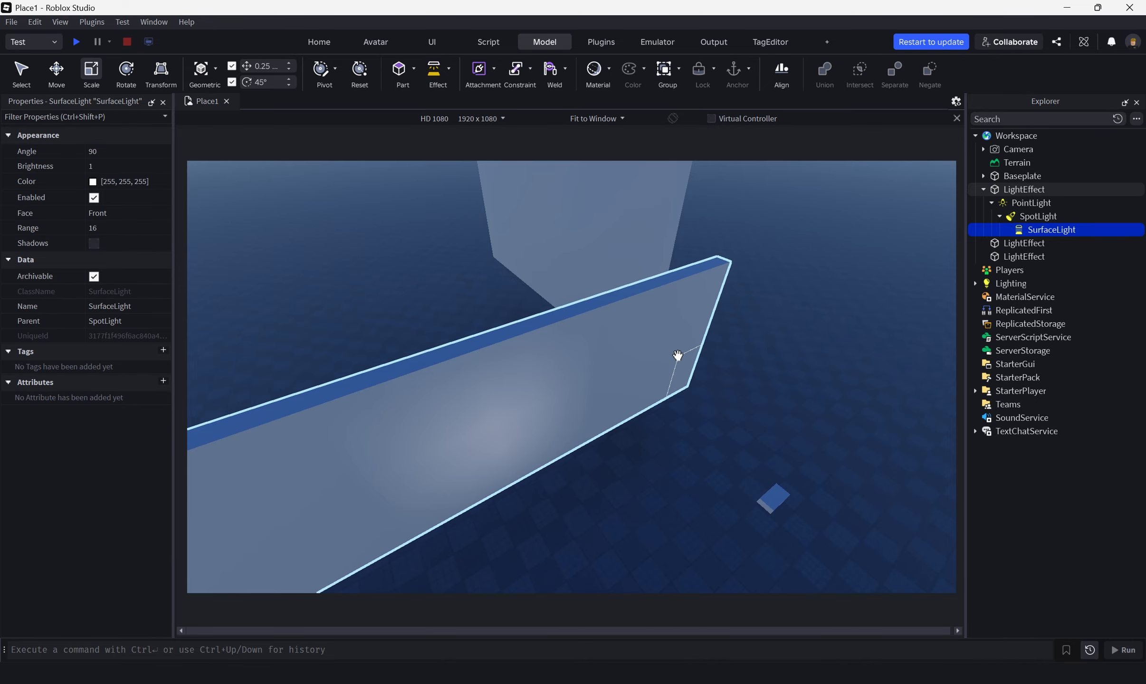
{"action": "right_click_drag", "start_coordinate": [716, 361], "coordinate": [716, 361]}
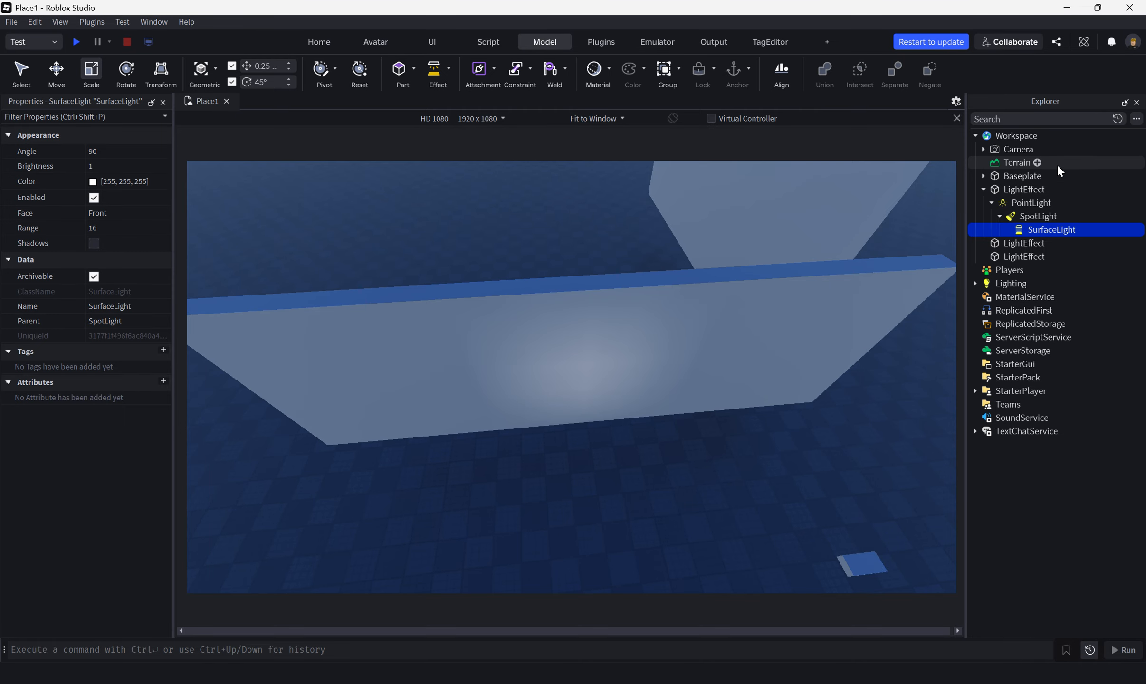
{"action": "left_click", "coordinate": [1031, 203]}
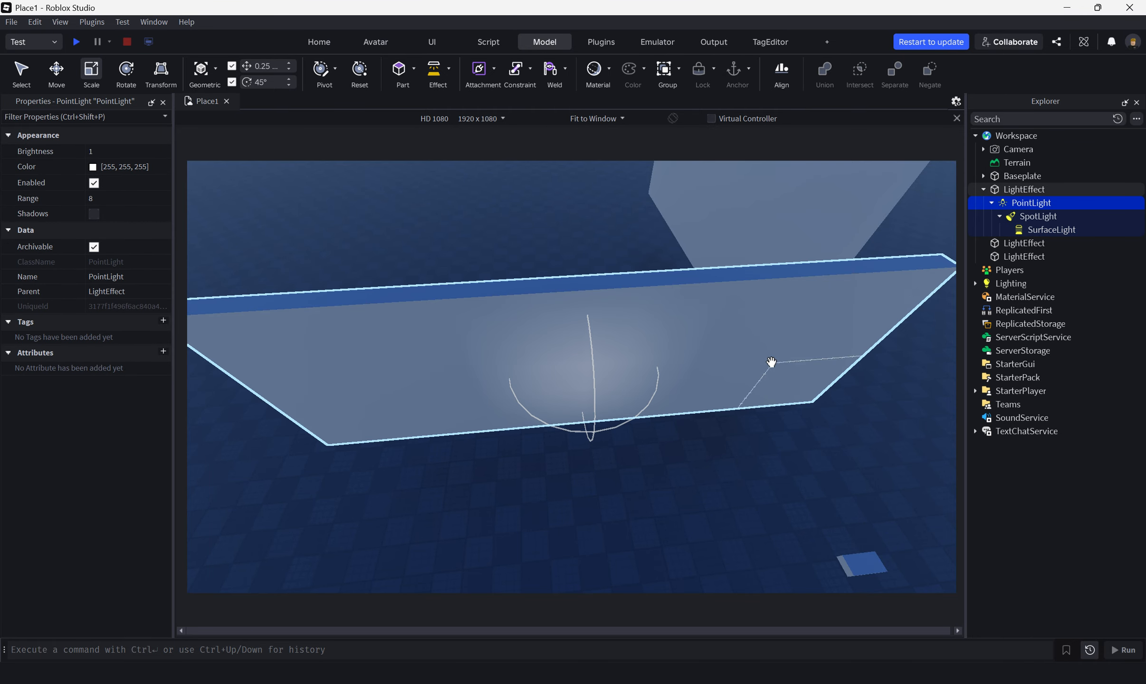
{"action": "left_click", "coordinate": [1026, 217]}
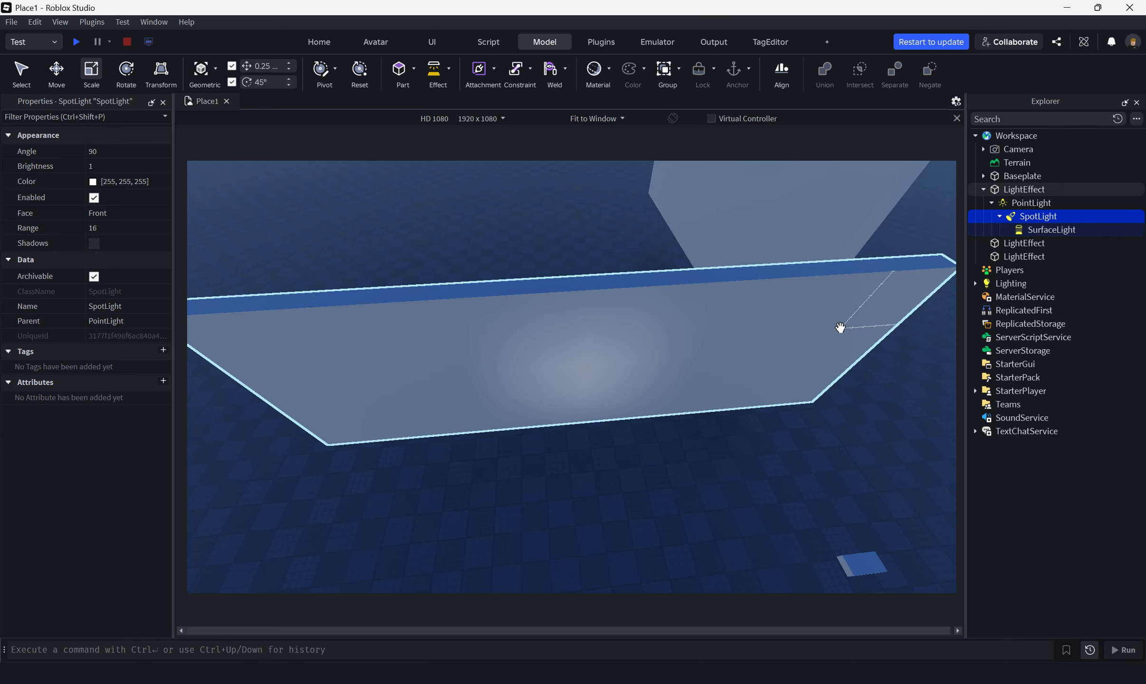
{"action": "left_click", "coordinate": [1040, 230]}
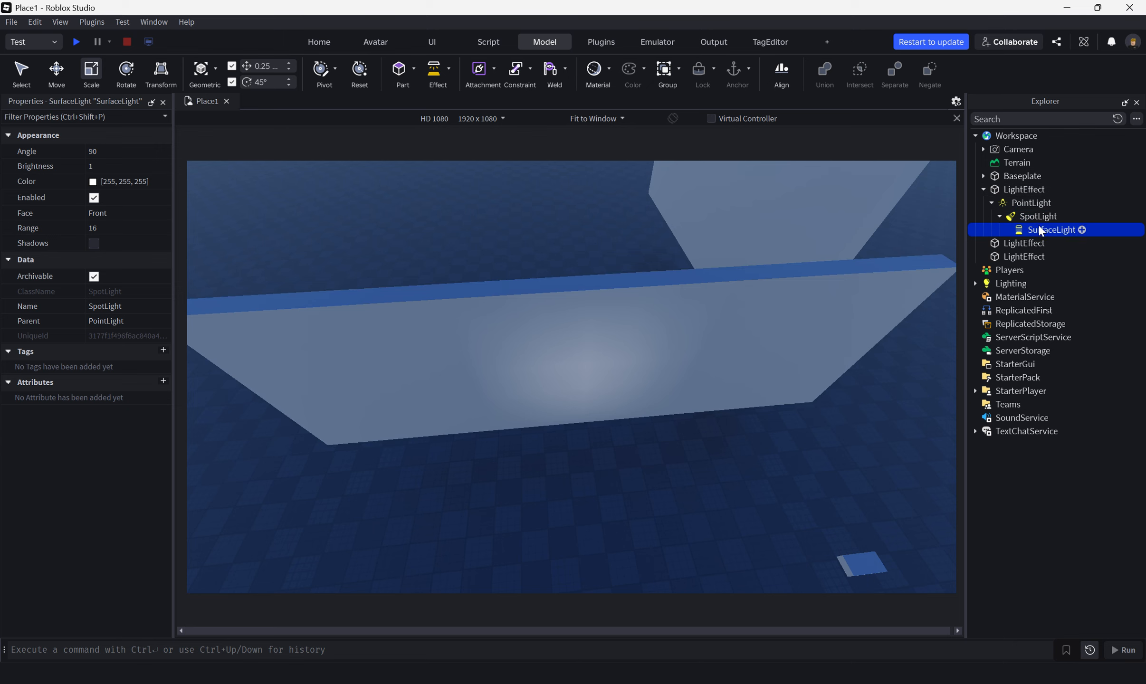
{"action": "right_click_drag", "start_coordinate": [629, 471], "coordinate": [579, 484]}
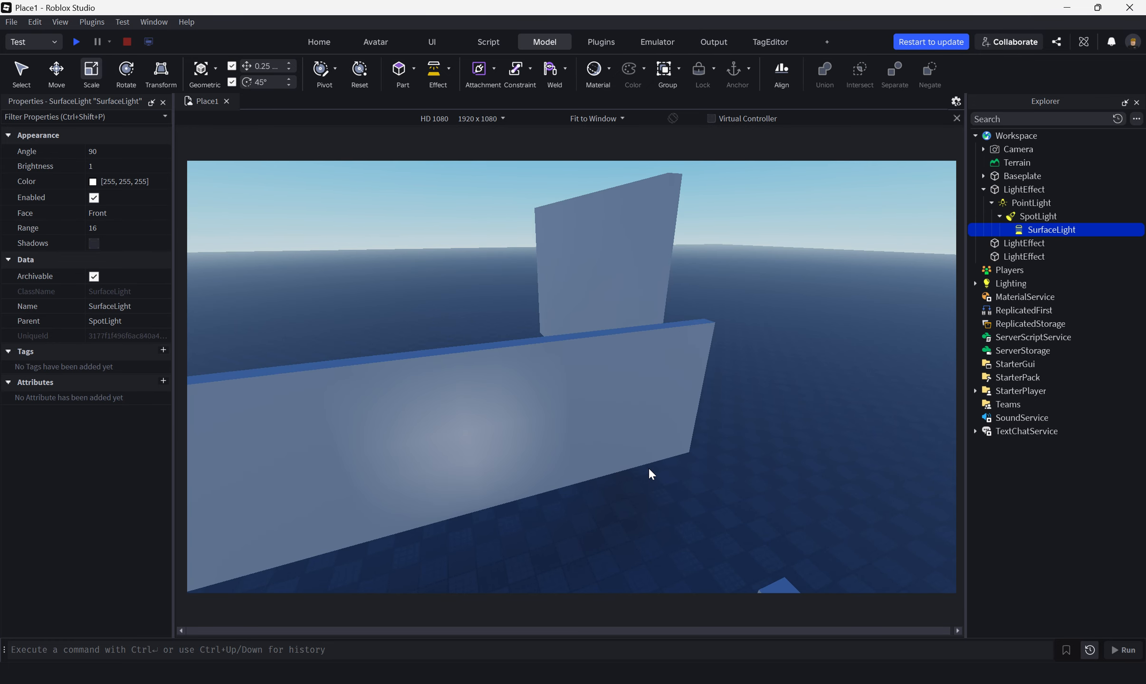